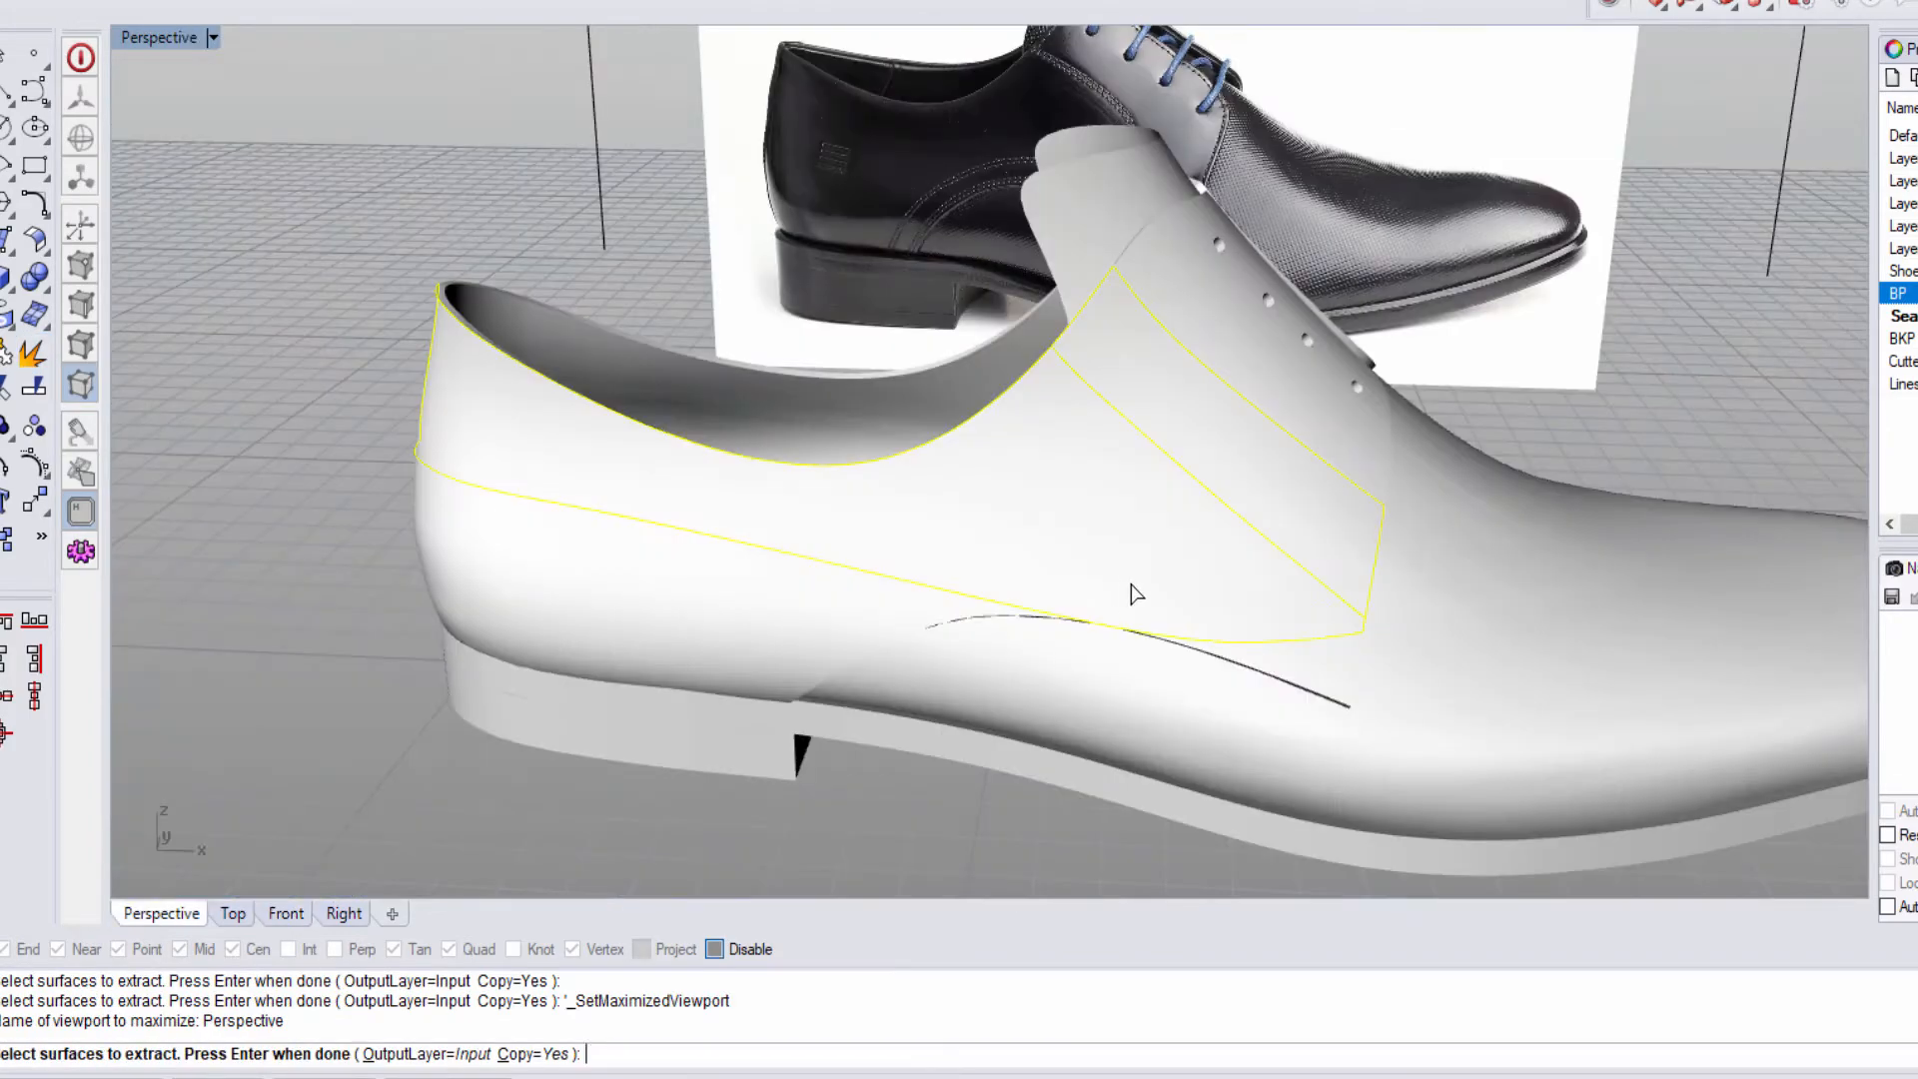
Step: Extract copies of the shoe's side panel surfaces with Copy=Yes in Shaded mode, and hide all other objects
key(ctrl+alt+s)
scroll(782, 462, down, 3)
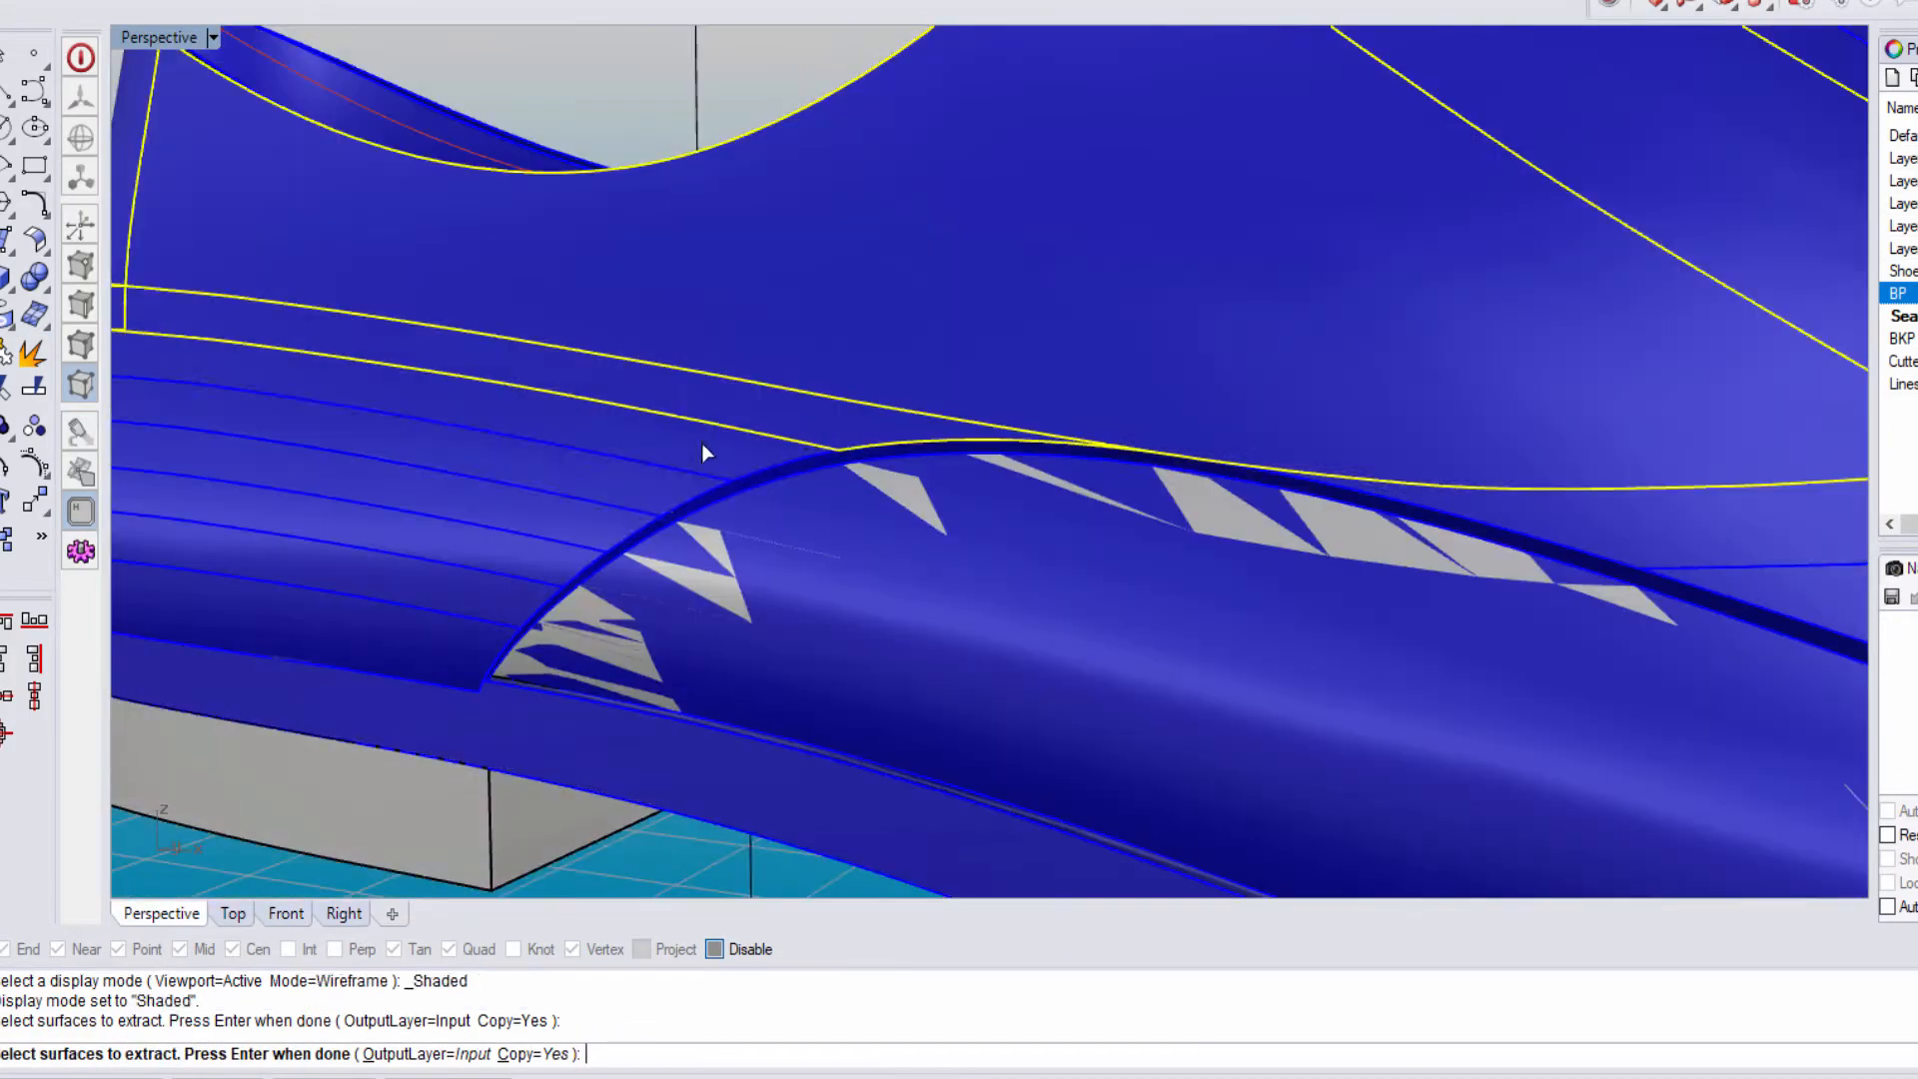
right_drag(453, 647, 993, 319)
scroll(1039, 369, up, 6)
click(1122, 432)
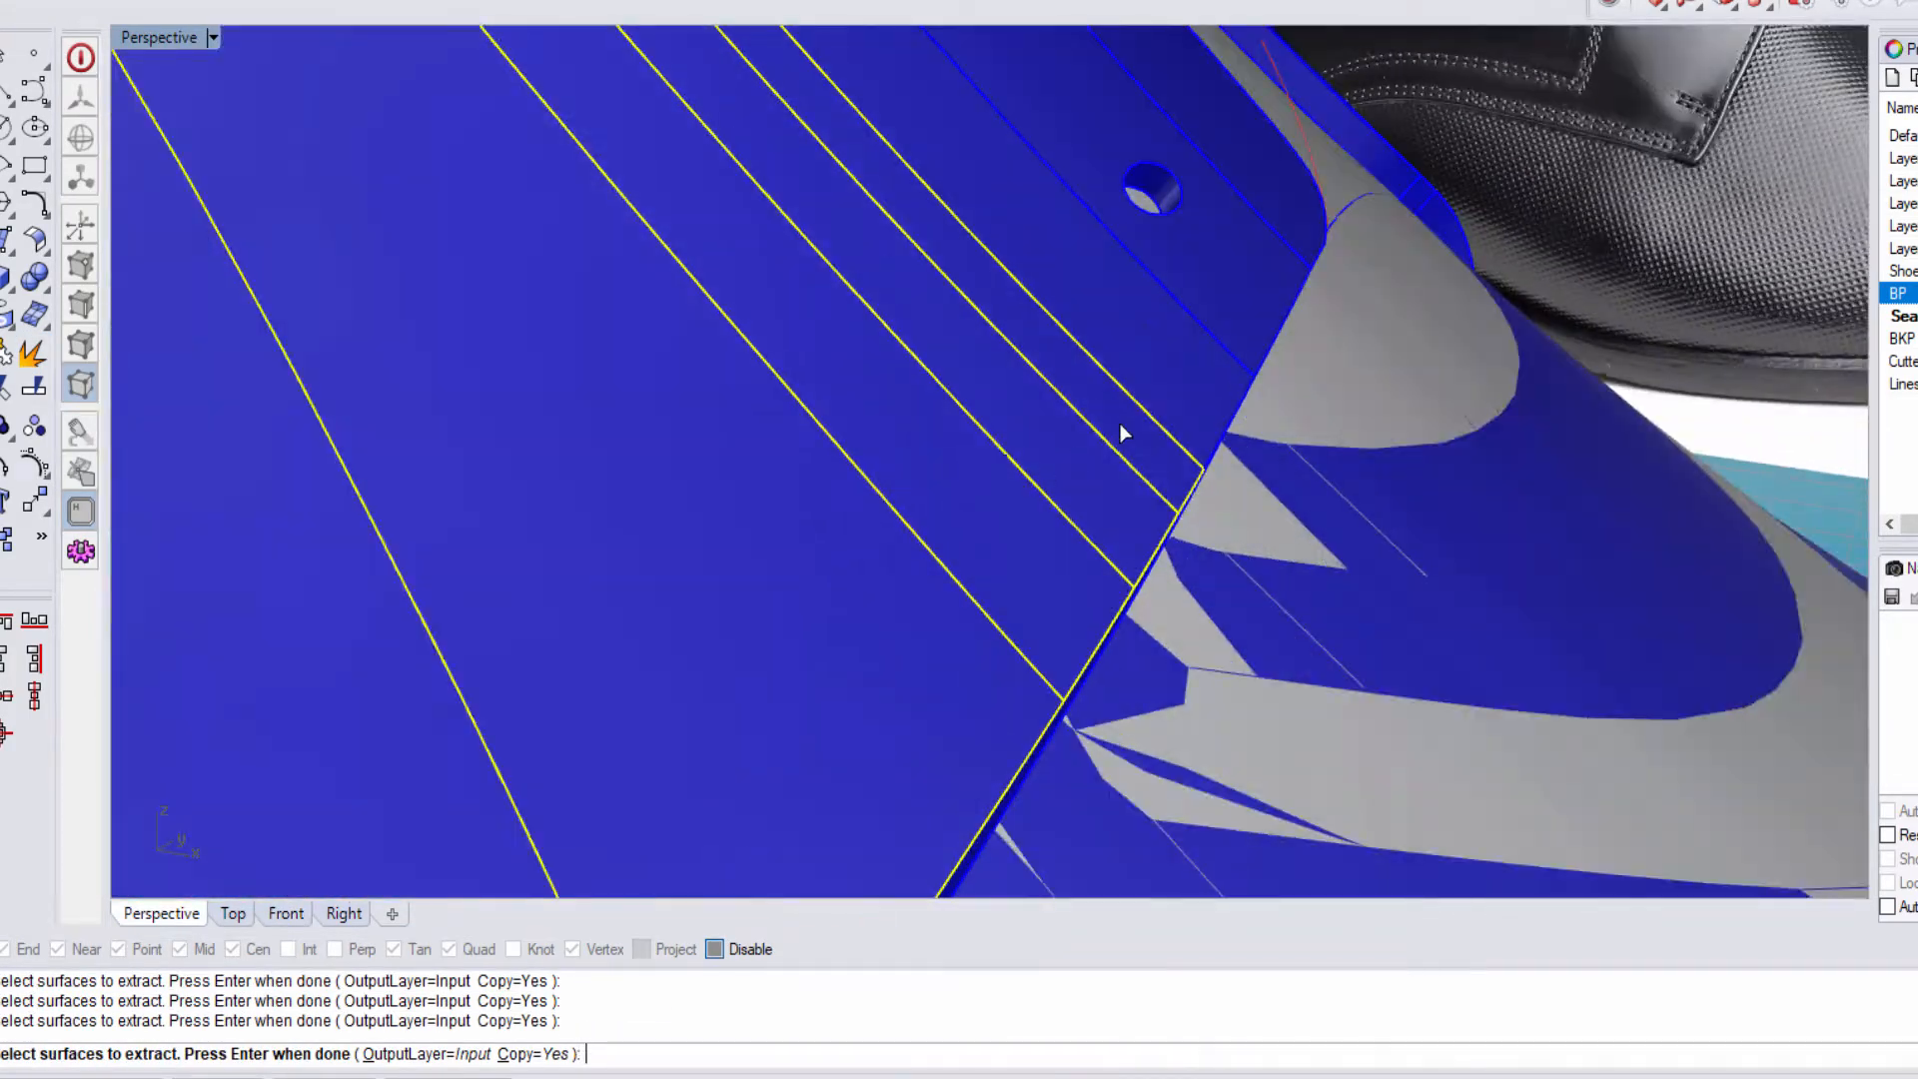
right_drag(1121, 433, 1179, 500)
click(1205, 526)
scroll(1178, 480, down, 10)
key(Return)
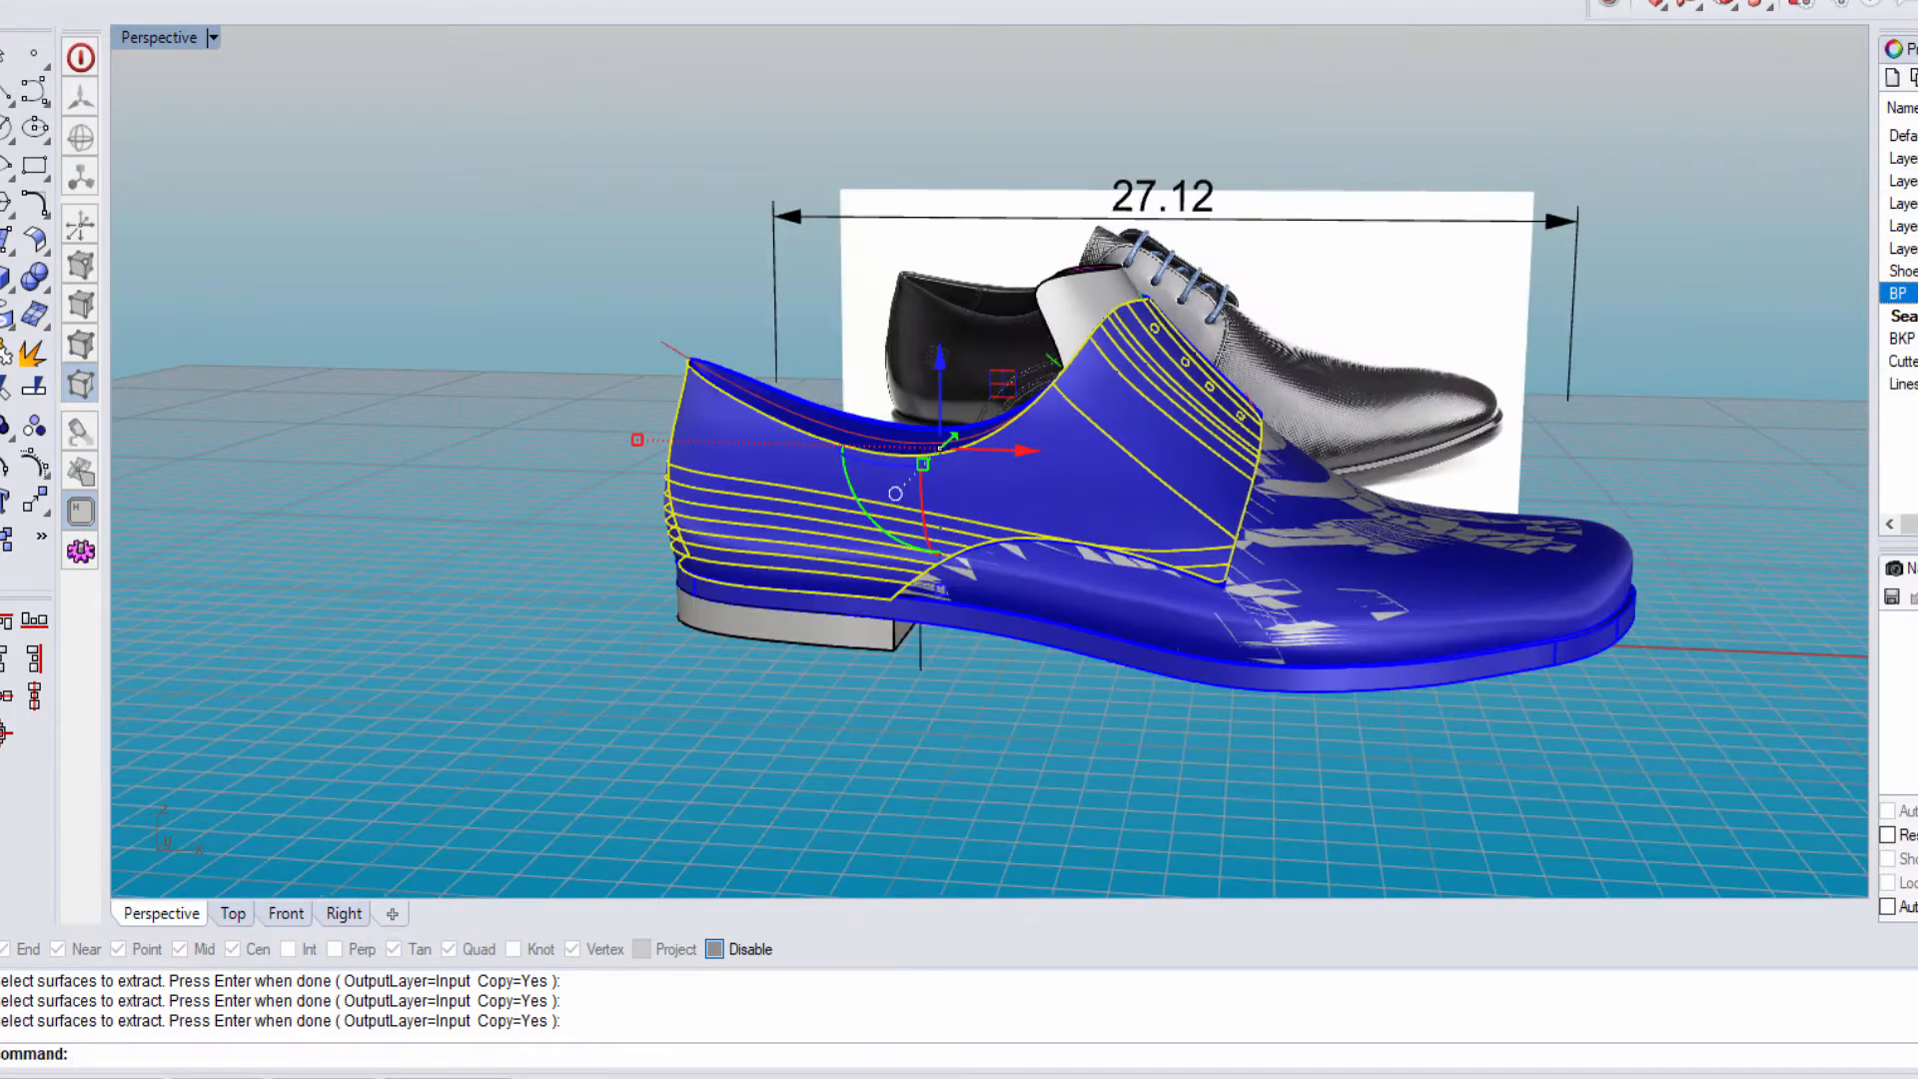
key(ctrl+i)
key(ctrl+h)
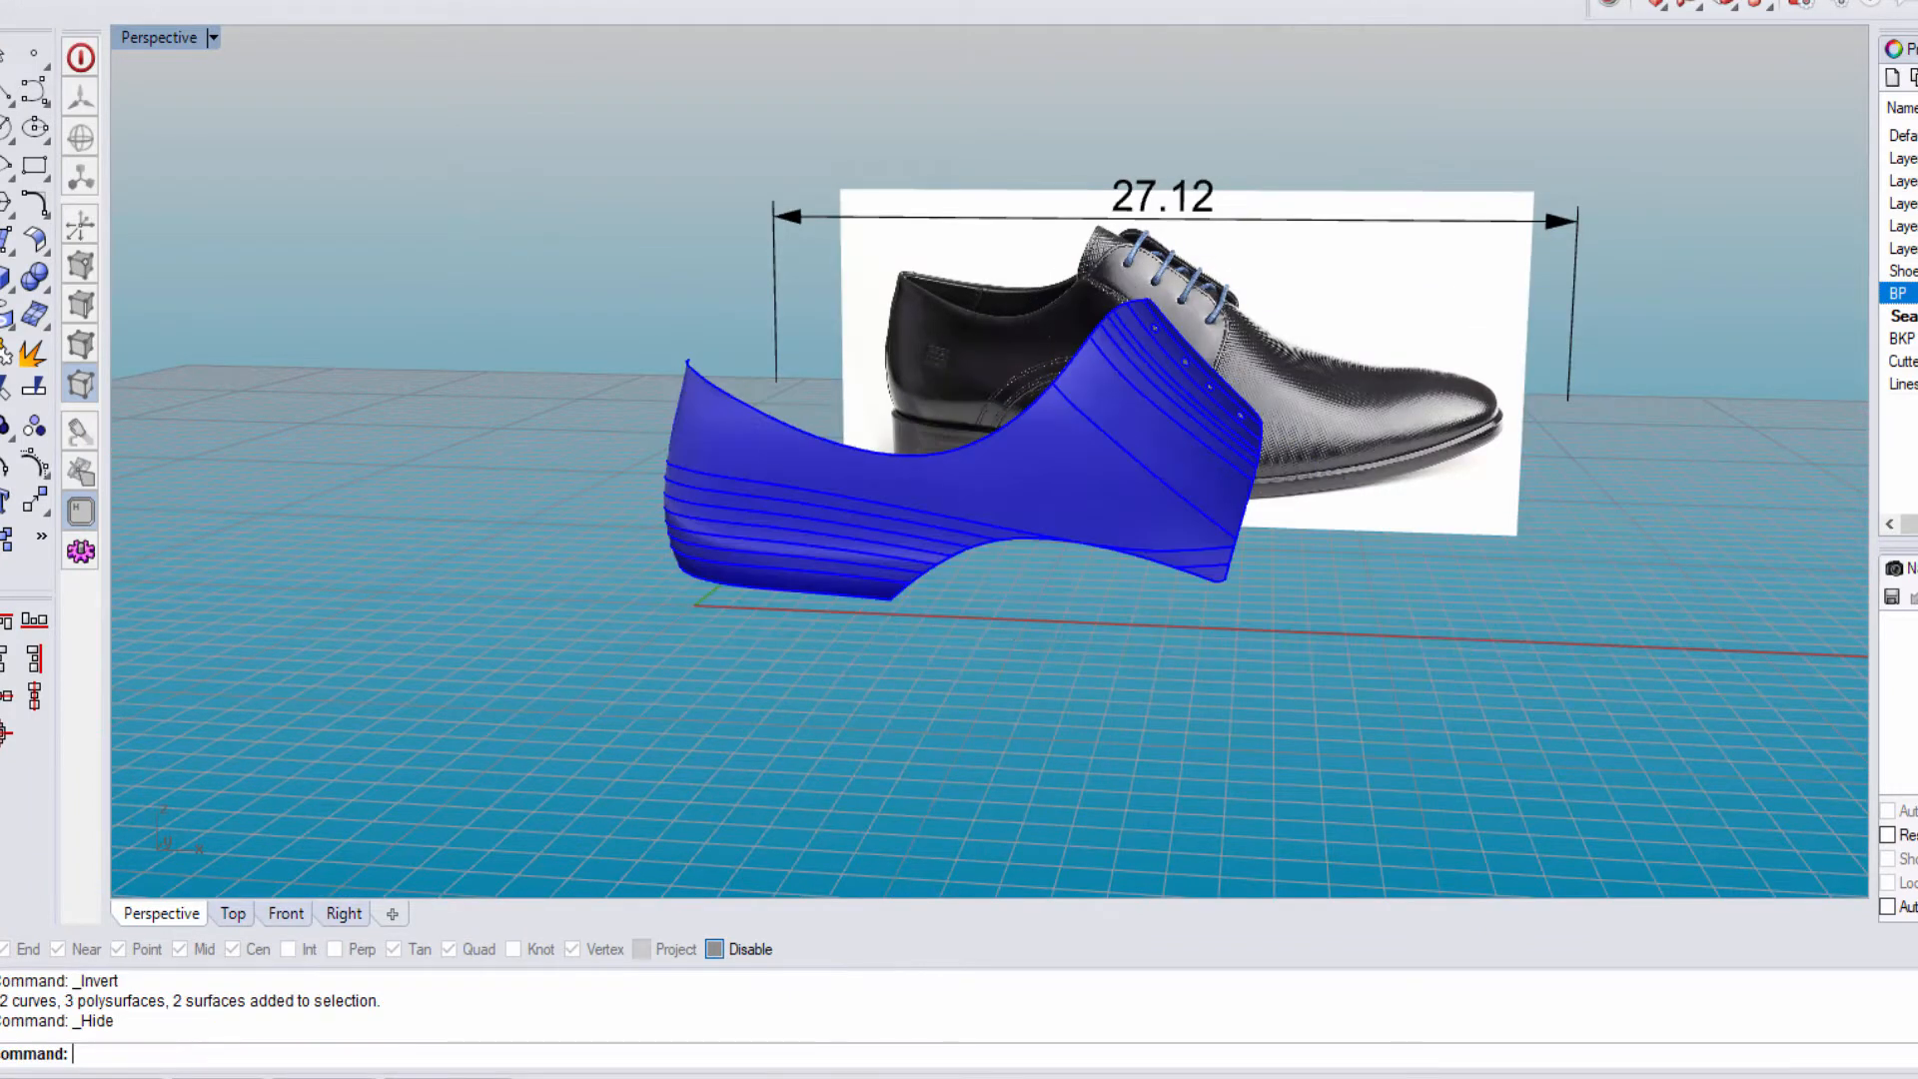
Step: Swap the hidden and visible objects, show all hidden objects, and undo showing them
click(817, 8)
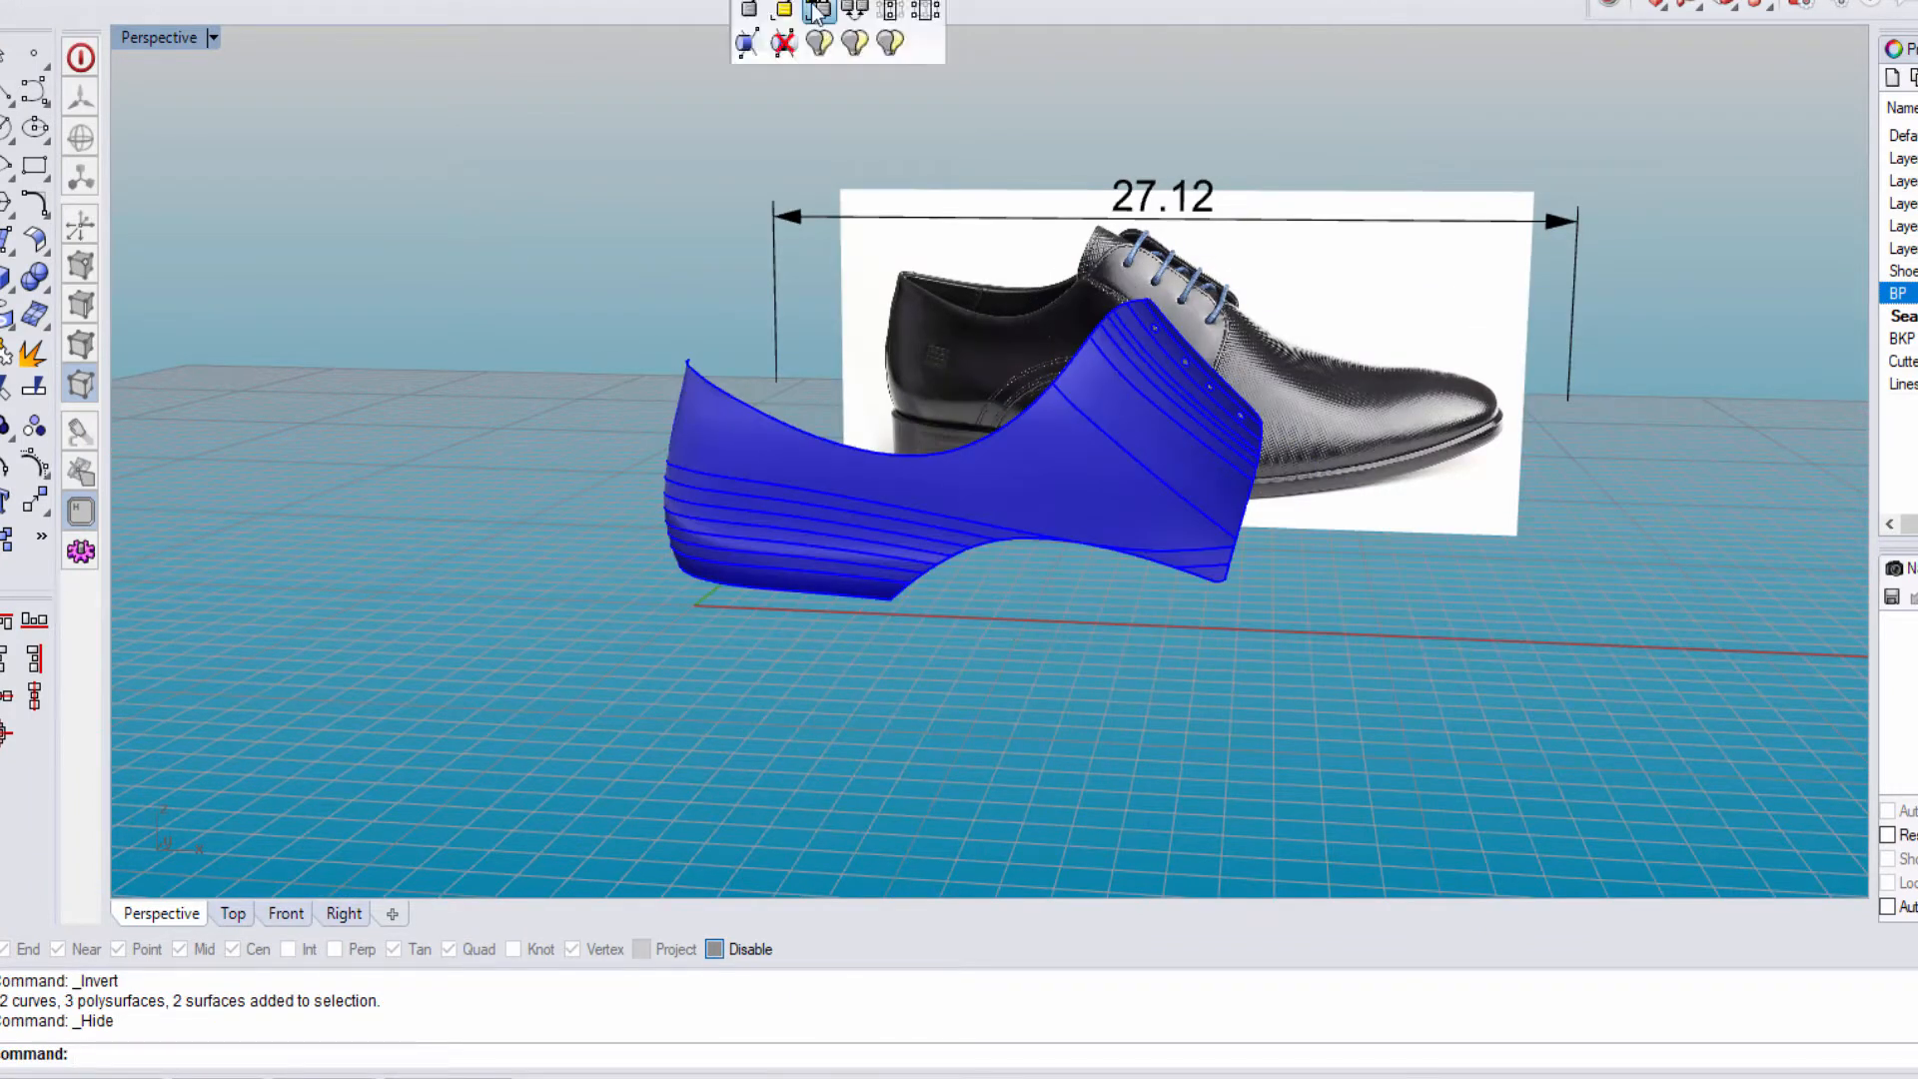
click(856, 6)
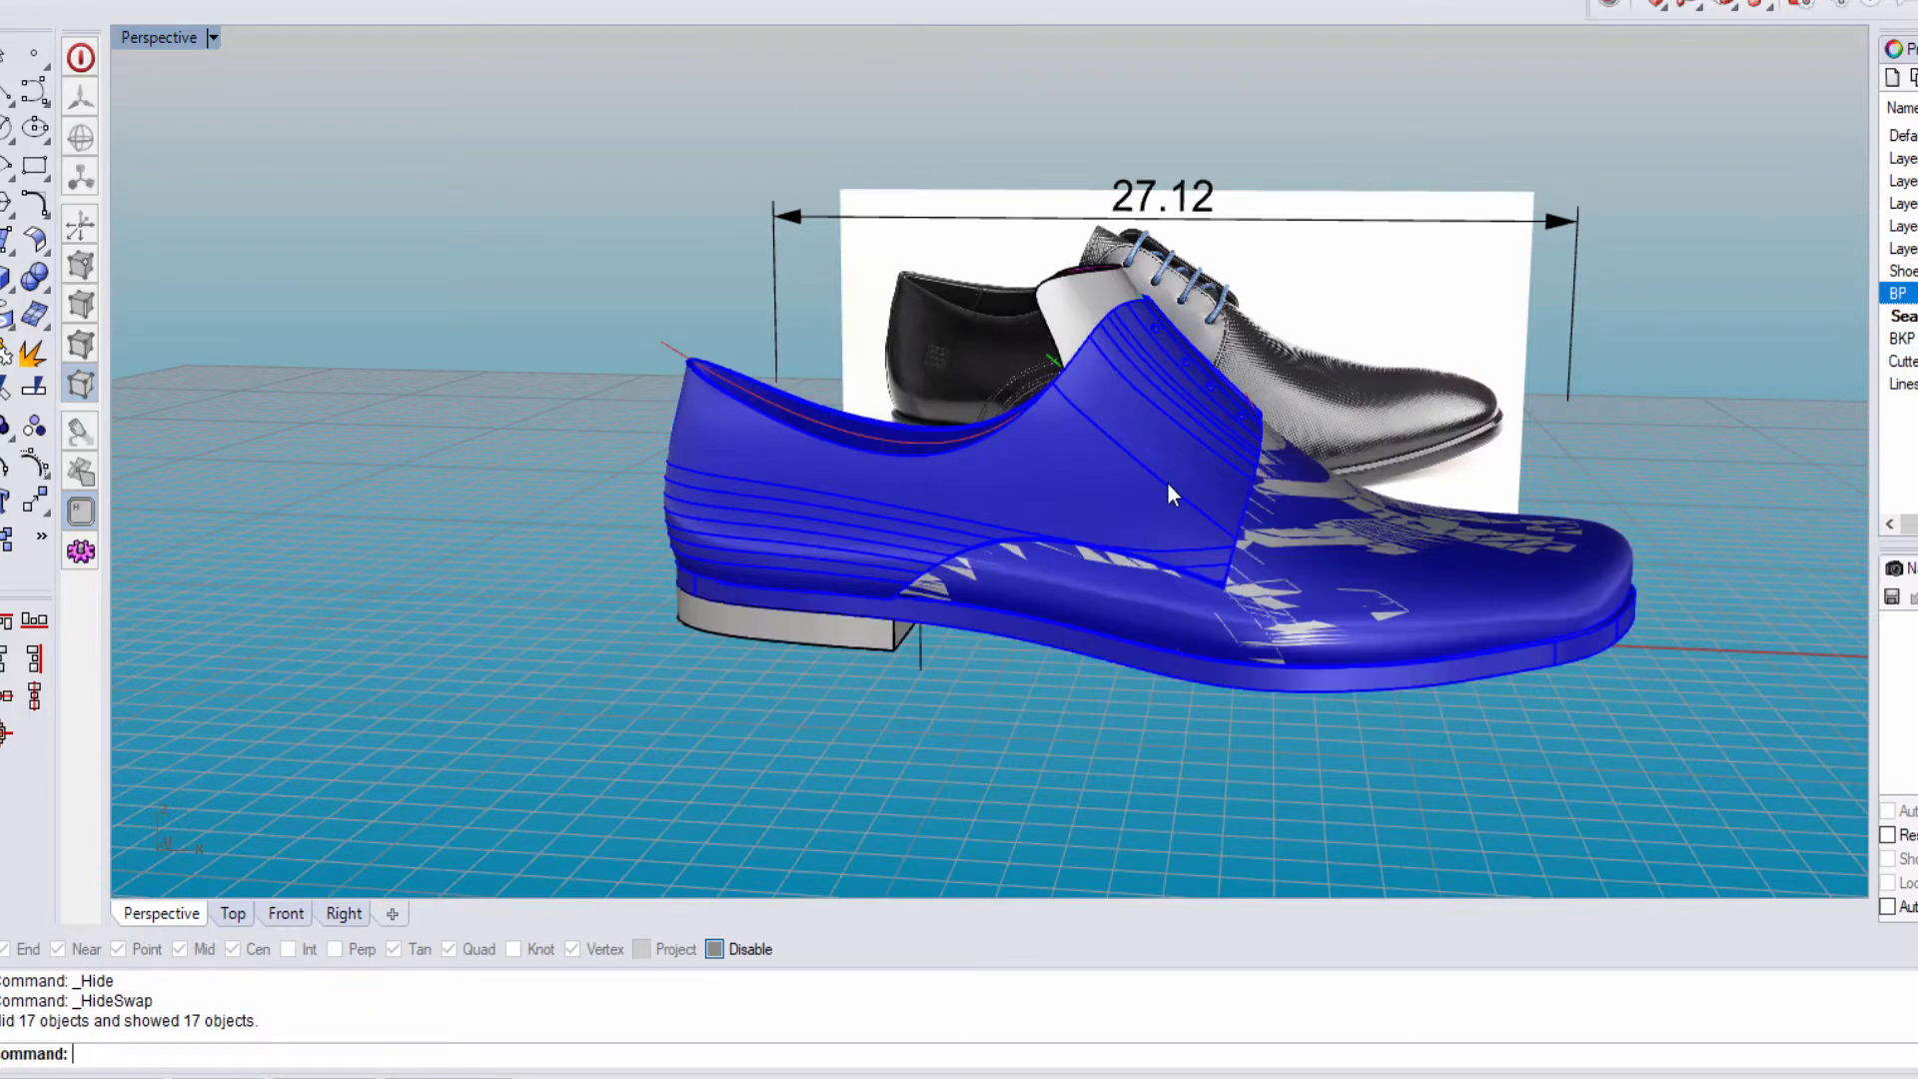
right_click(1166, 481)
right_drag(1167, 481, 799, 542)
key(ctrl+alt+h)
scroll(867, 482, up, 5)
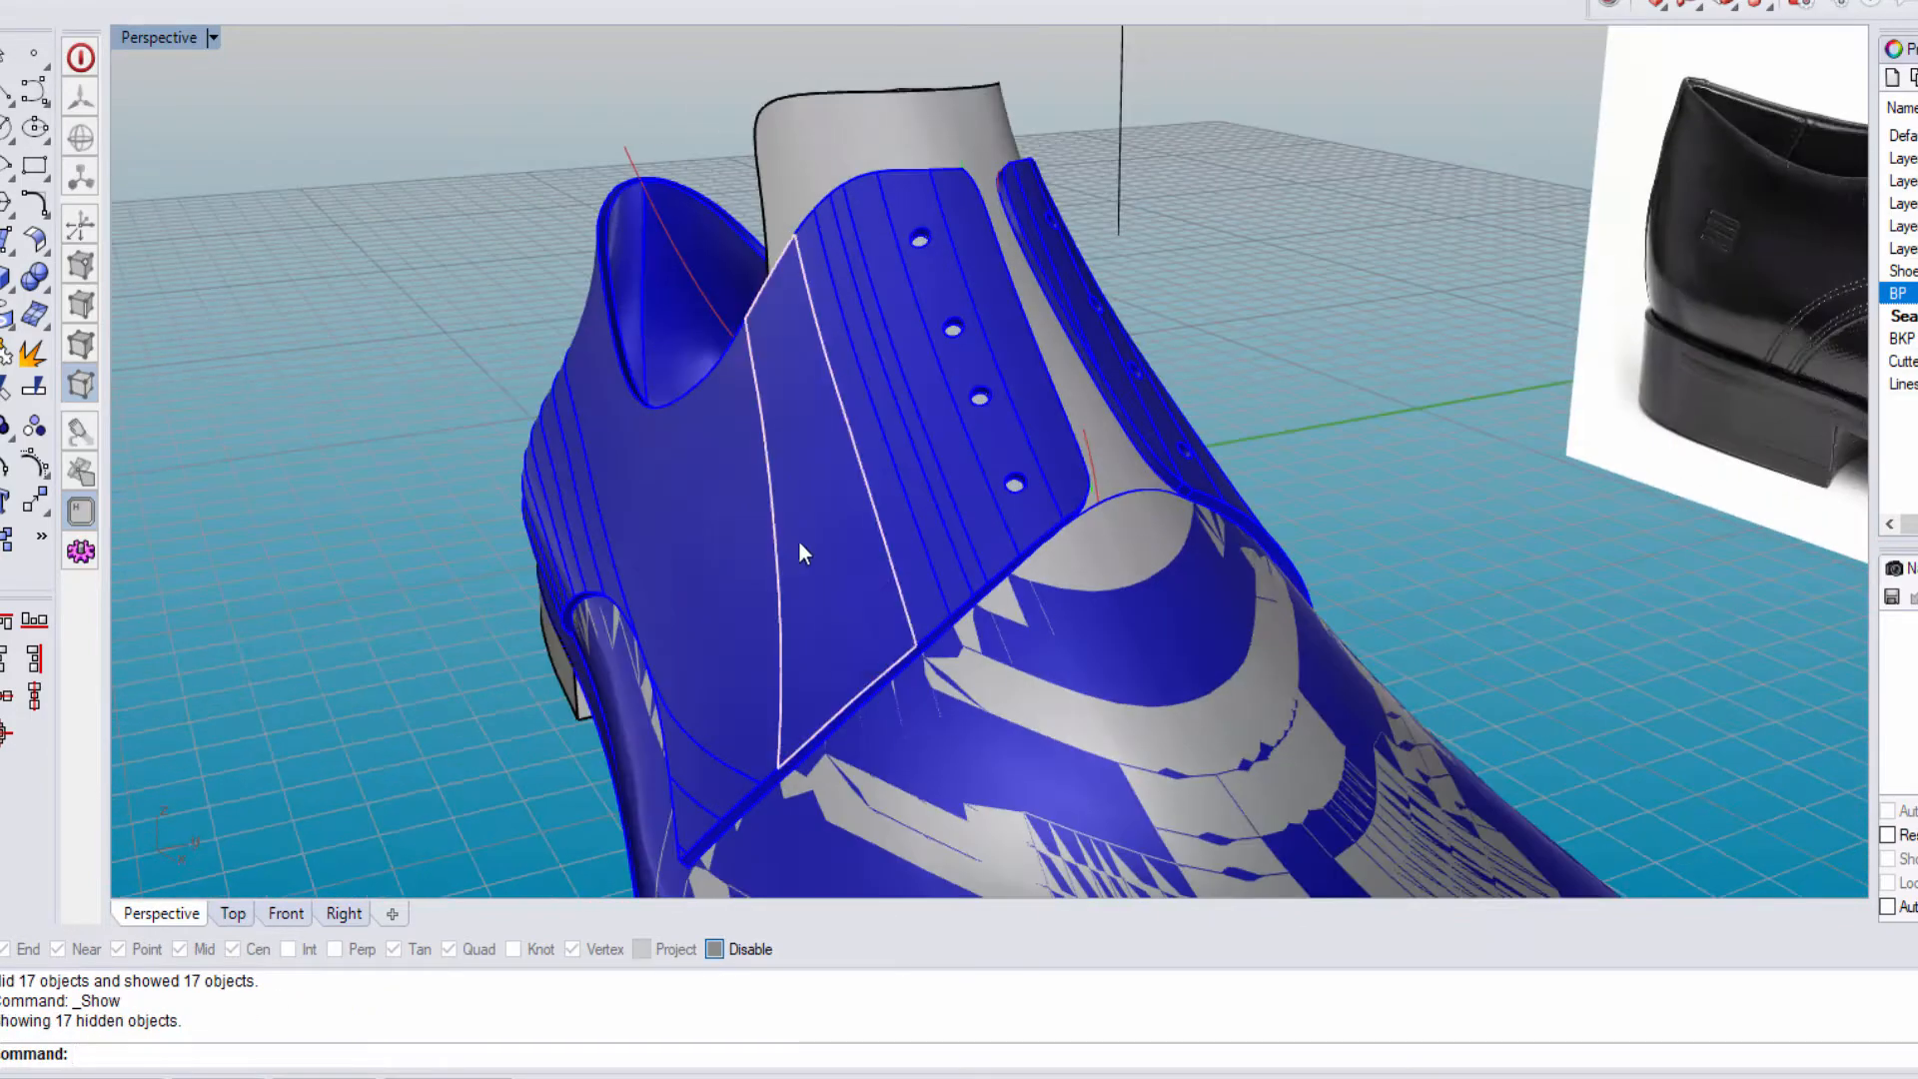
key(ctrl+z)
scroll(949, 396, down, 4)
Step: Try to join all the panel surfaces into one object, and undo the join
key(ctrl+a)
key(ctrl+j)
key(ctrl+z)
Step: Try to merge the narrow adjacent strips beside the eyelets with MergeSrf, using Smooth=Yes and Tolerance=0.001
scroll(863, 440, up, 3)
text(MergeSrf)
key(Return)
scroll(974, 368, up, 8)
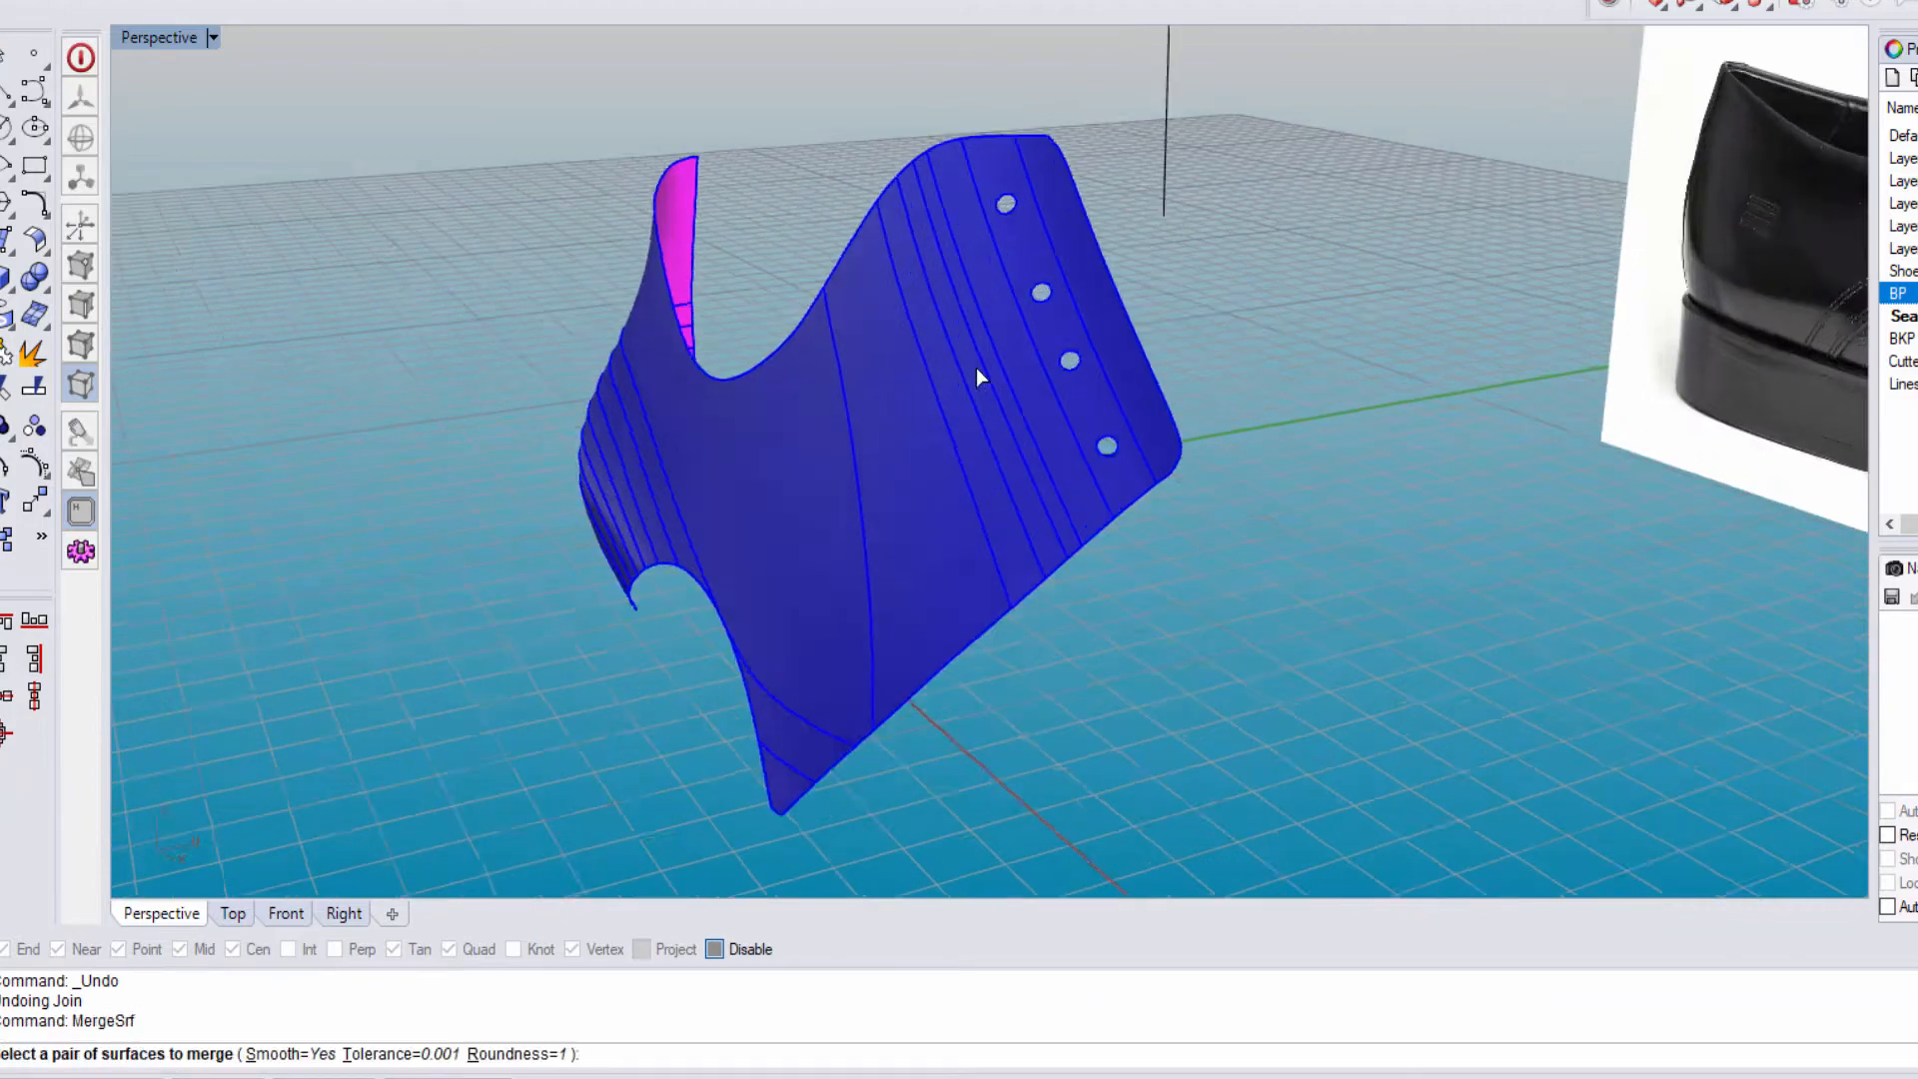
click(917, 435)
click(977, 429)
click(1001, 414)
click(1099, 485)
click(1084, 410)
click(1034, 413)
click(1112, 491)
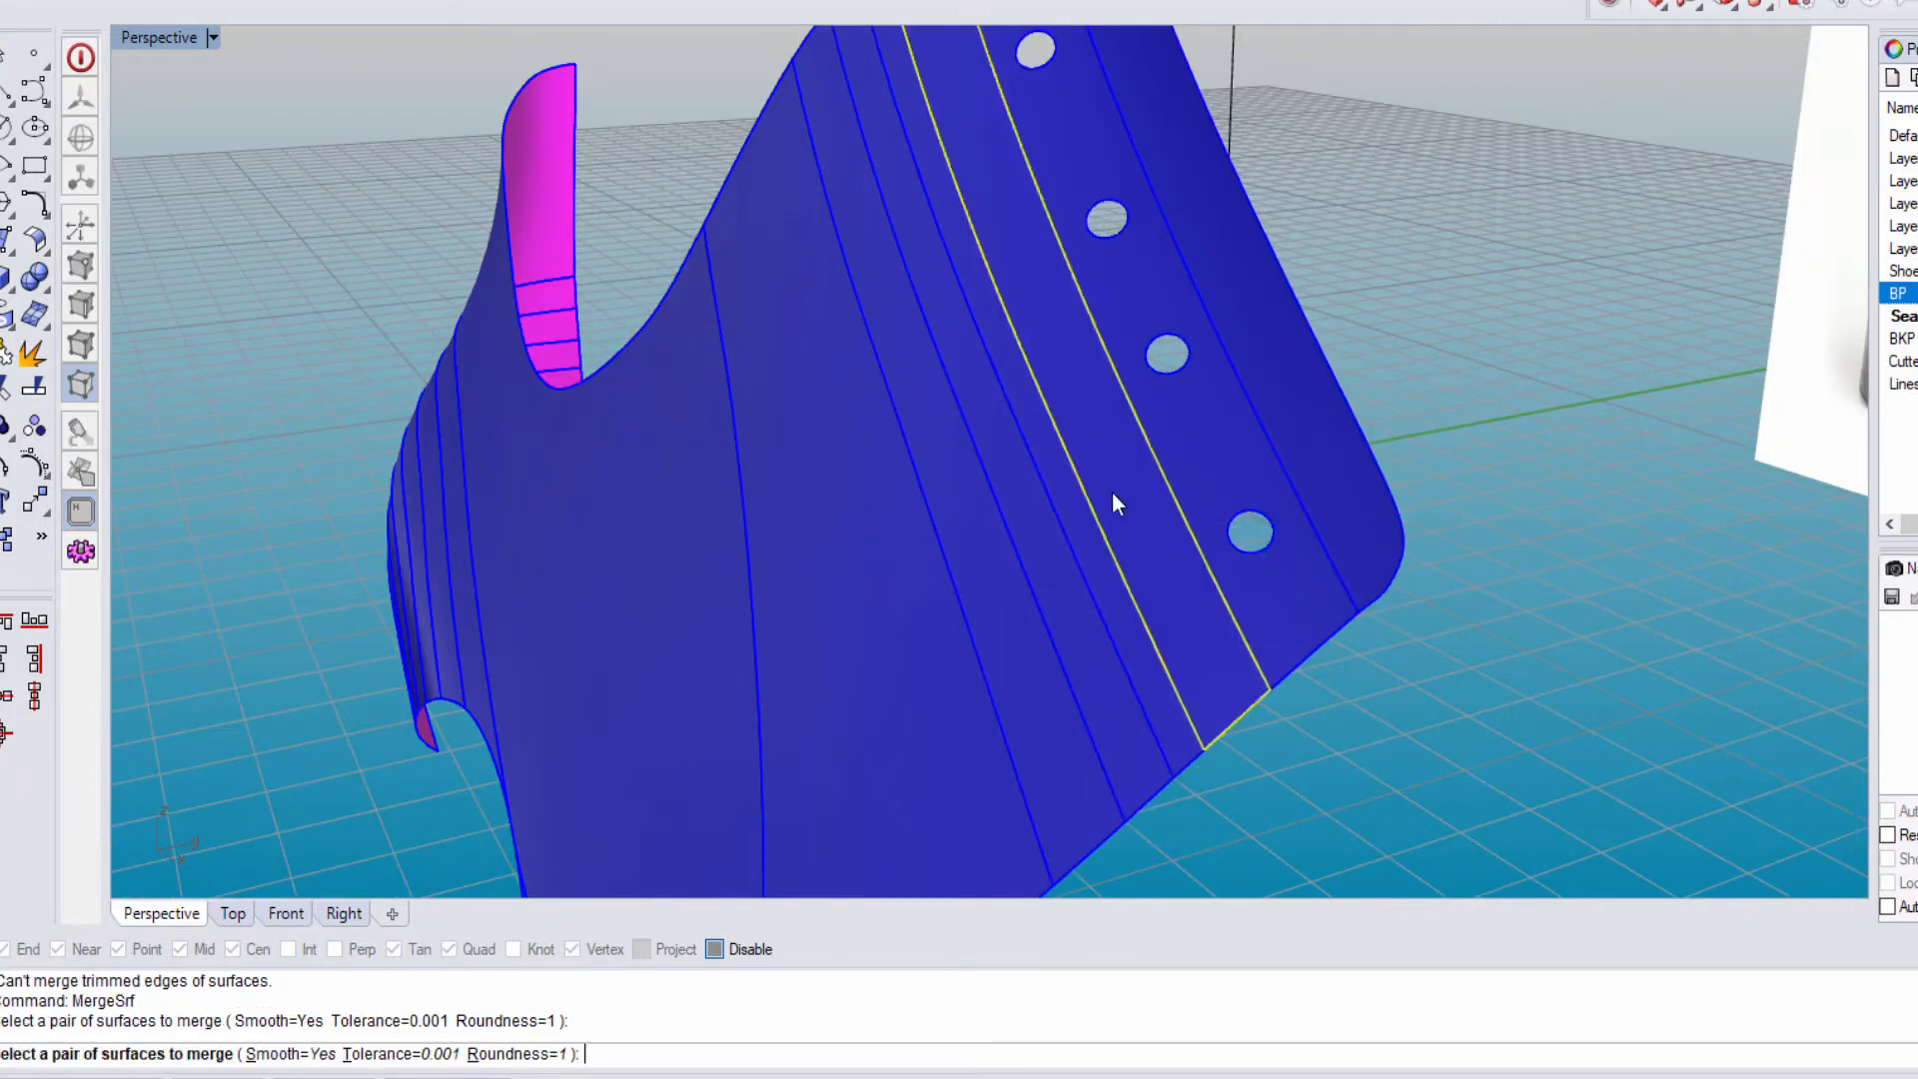
click(1194, 460)
click(1264, 429)
scroll(1020, 474, down, 4)
Step: Try to merge adjacent horizontal strips along the panel's lower heel side with MergeSrf
click(899, 555)
right_drag(947, 558, 1249, 560)
click(1473, 560)
click(1480, 602)
right_click(950, 544)
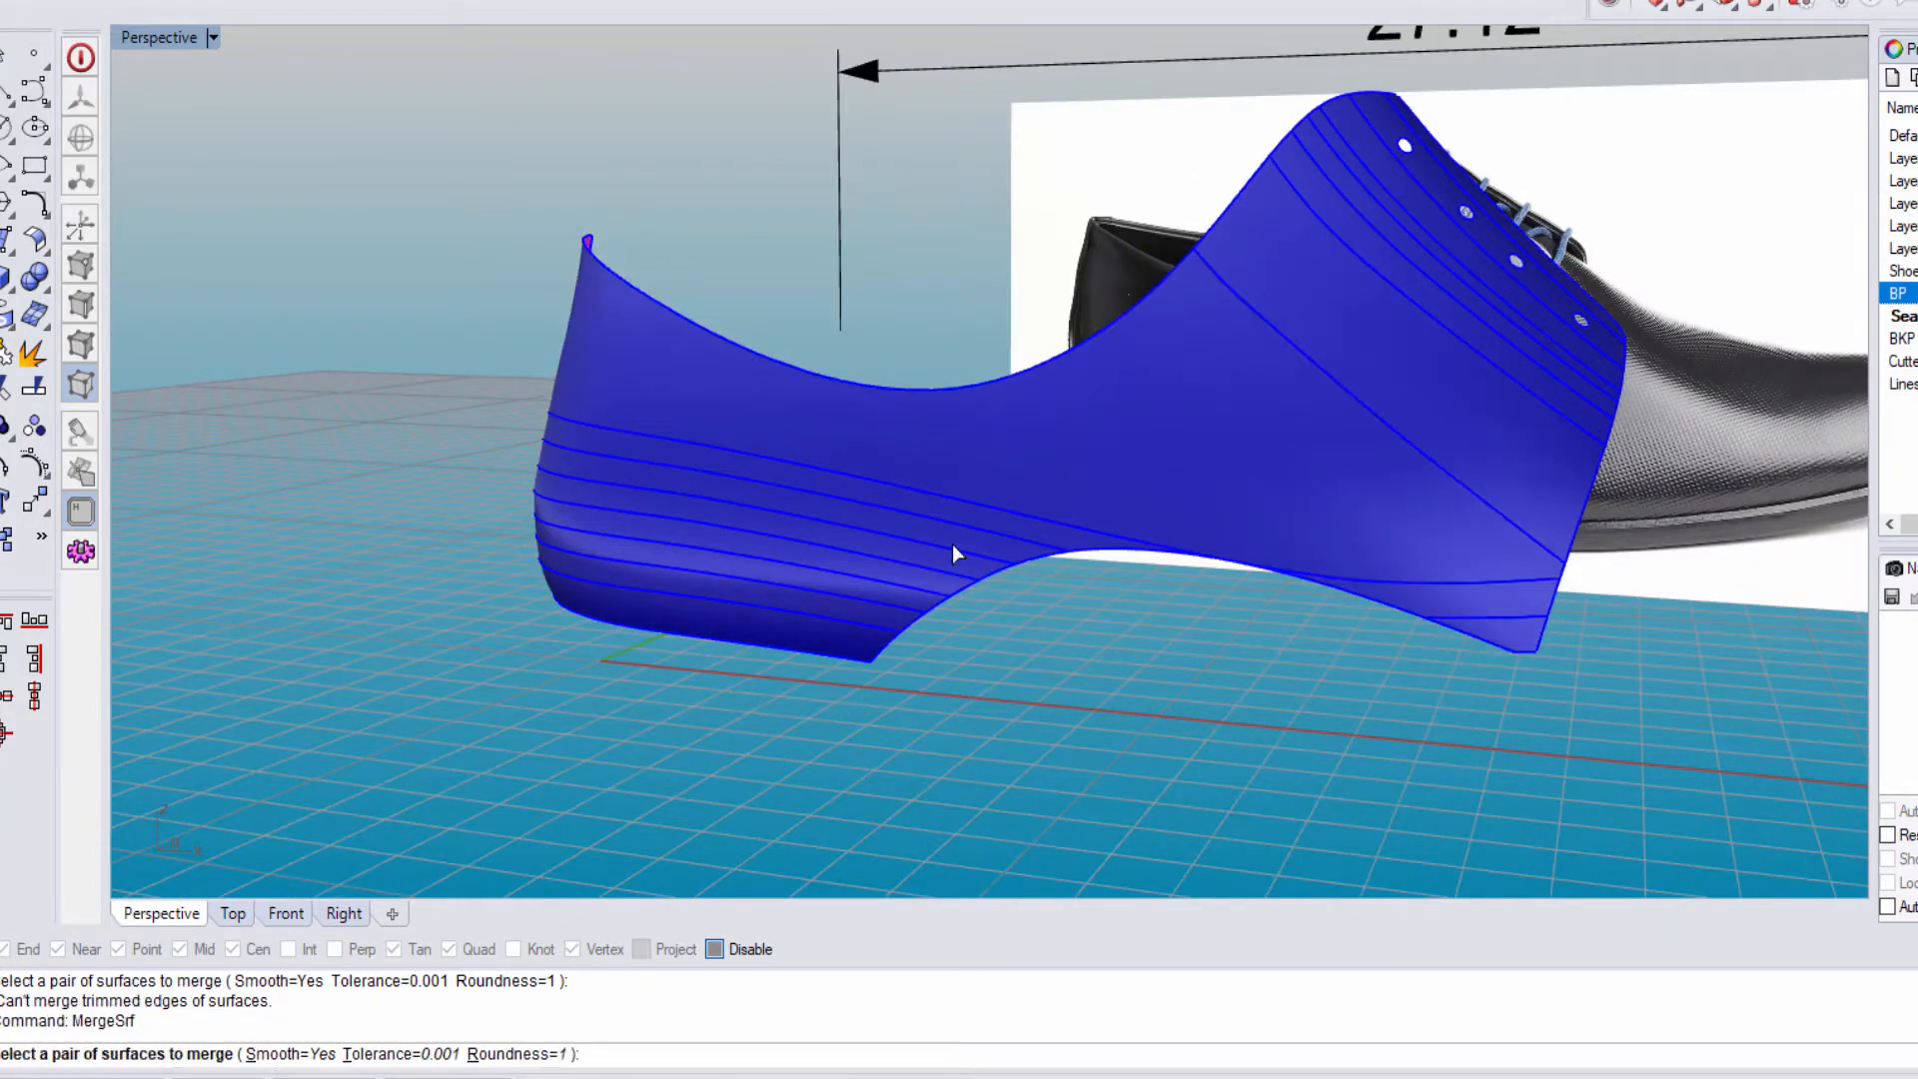
scroll(950, 544, up, 4)
click(949, 540)
click(896, 603)
click(917, 573)
right_click(917, 573)
click(908, 613)
scroll(949, 589, down, 6)
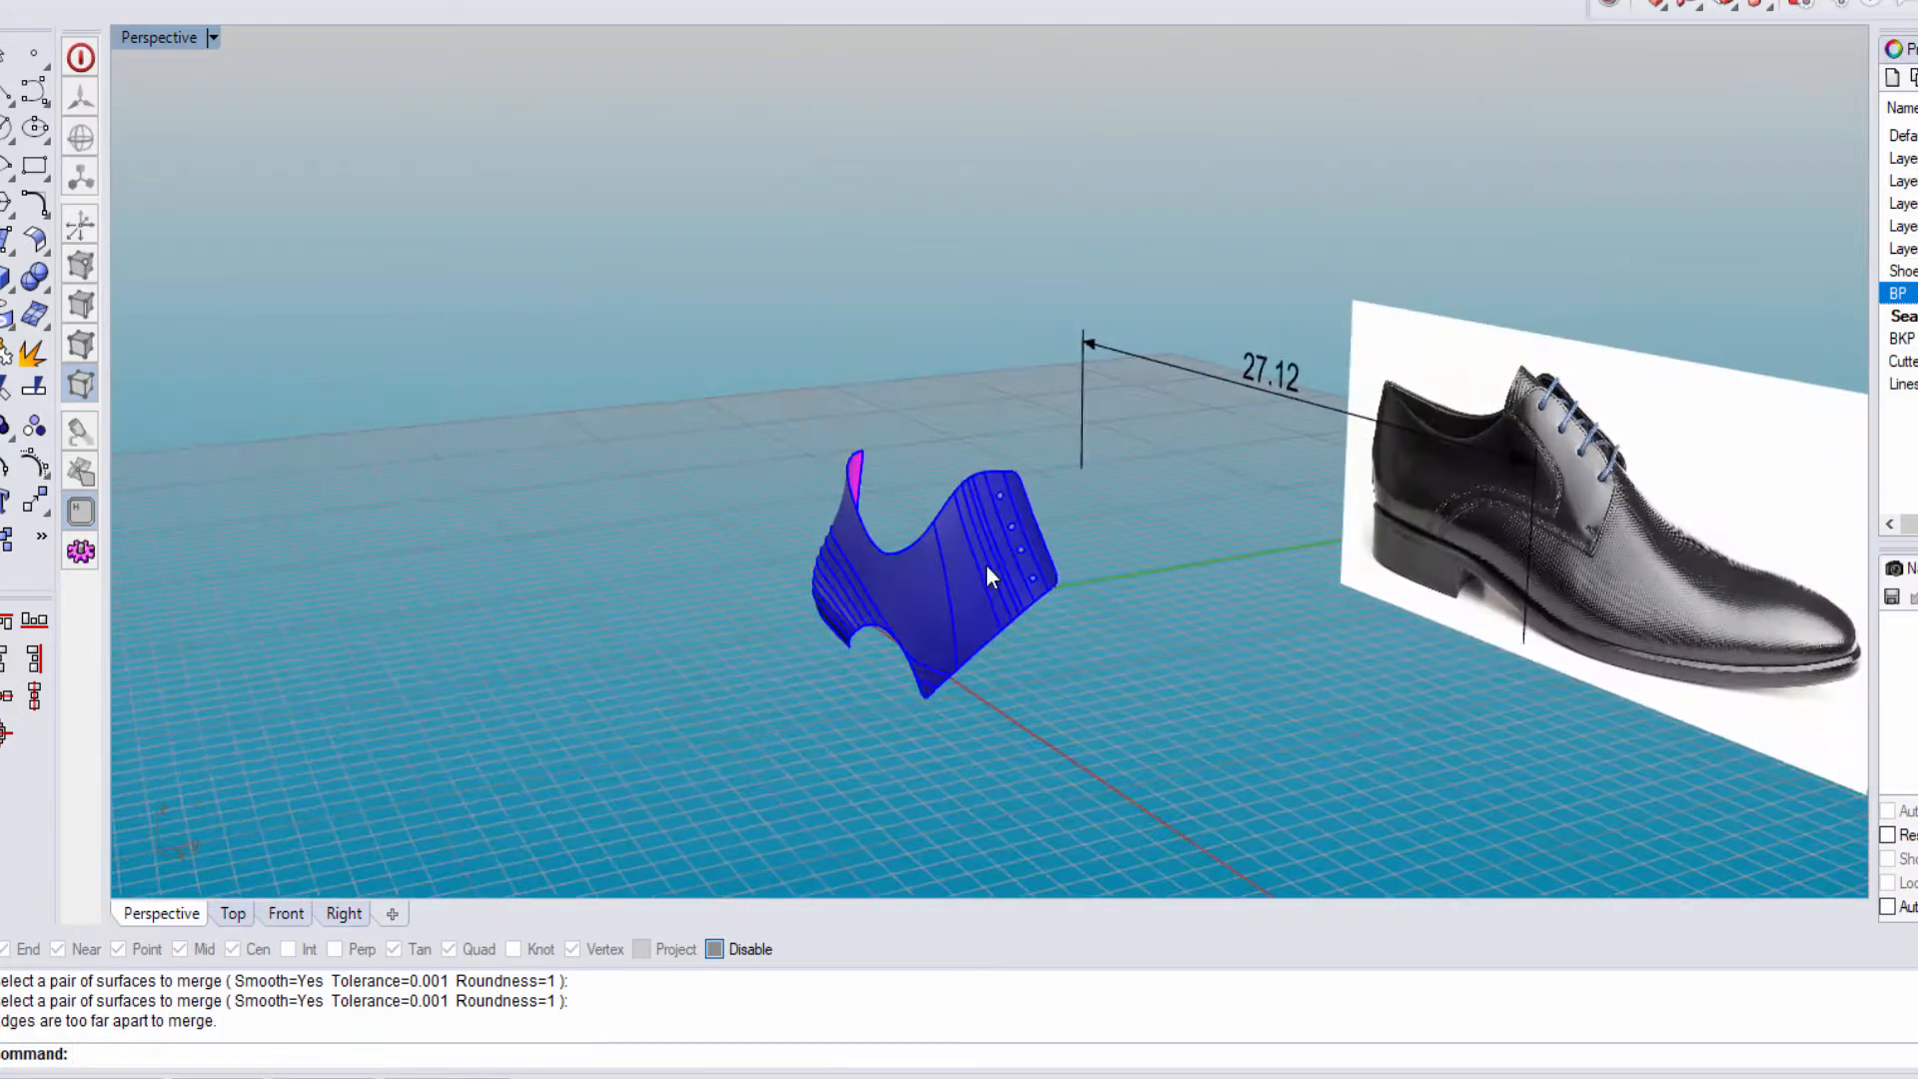
Step: Untrim the eyelet holes of the panel and join all its surfaces into one polysurface
text(Untrim)
scroll(1021, 510, up, 3)
key(Return)
scroll(1059, 699, down, 3)
drag(753, 504, 1118, 825)
key(ctrl+j)
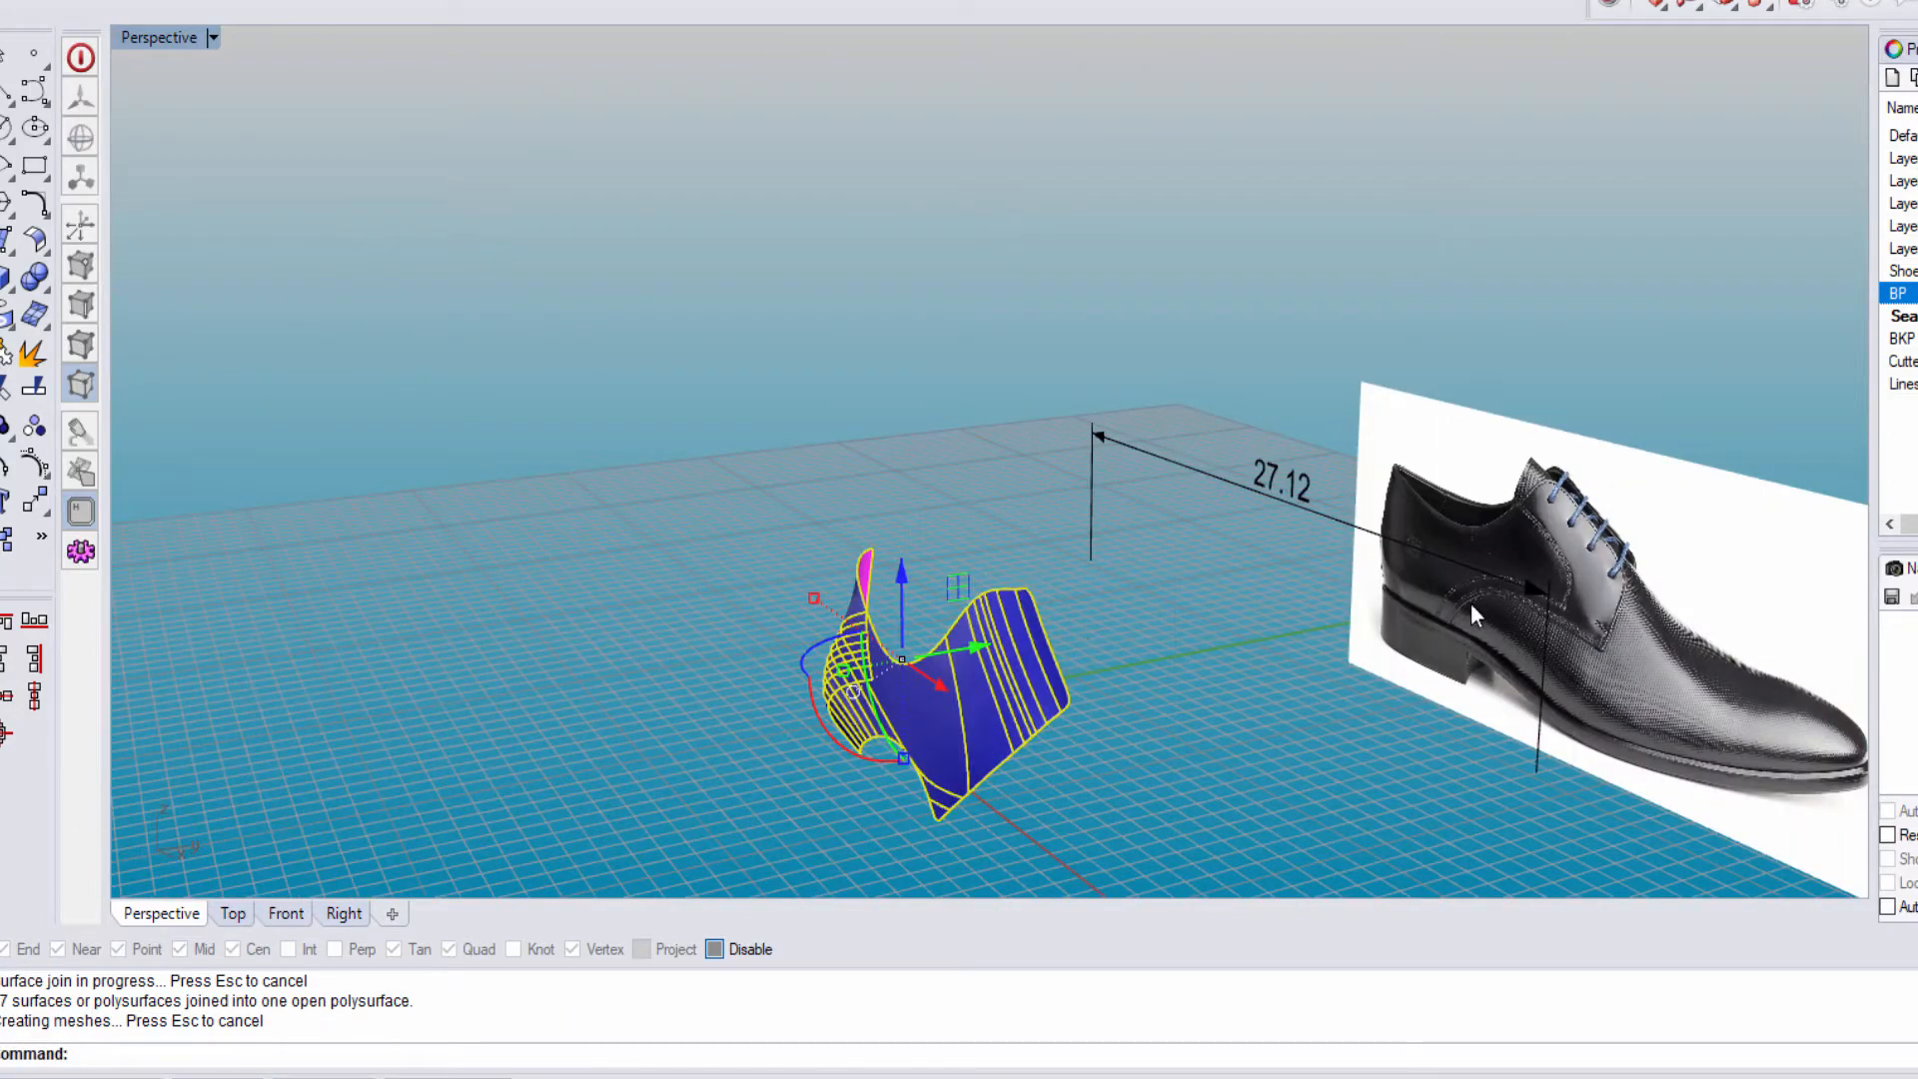
Step: Project the seam curves onto the panel from the Front view, and move the original curves to the Cplane layer
right_drag(1472, 605, 1638, 549)
scroll(1638, 549, up, 3)
click(1798, 64)
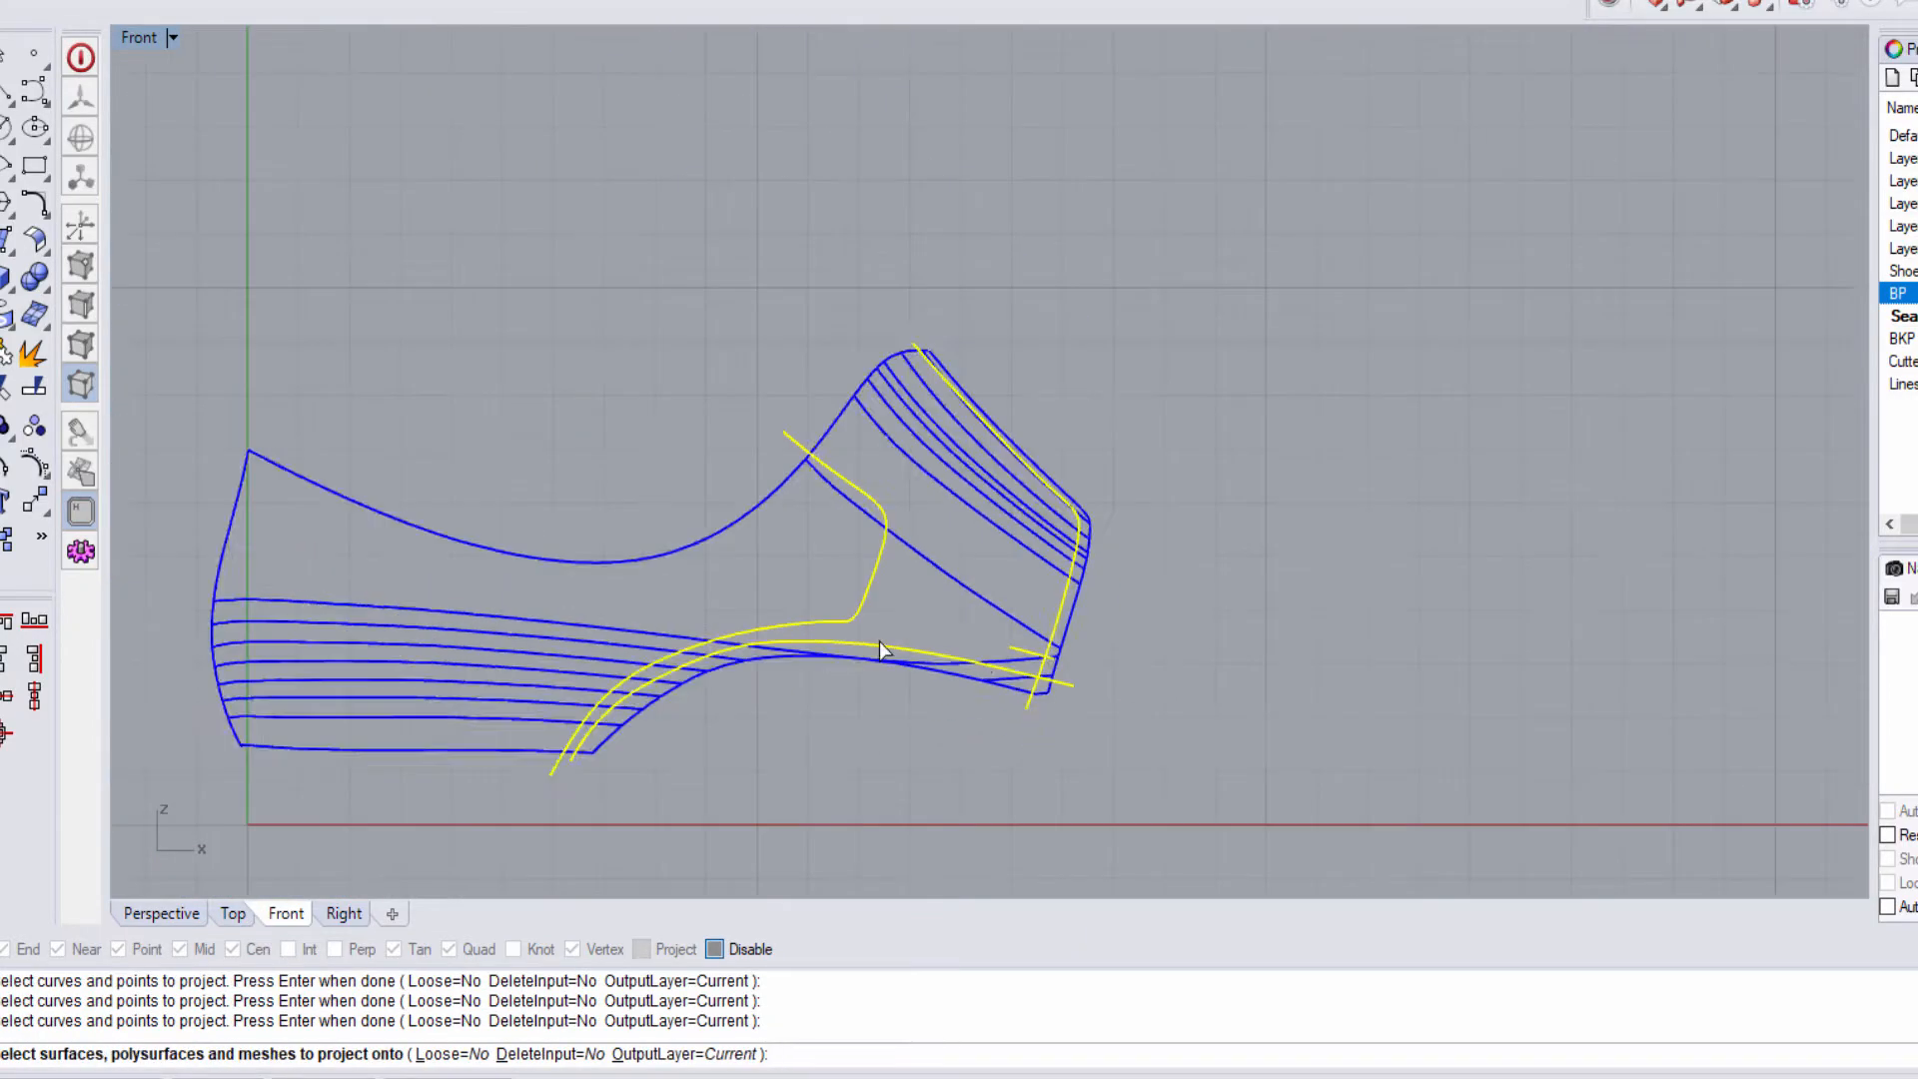
key(Return)
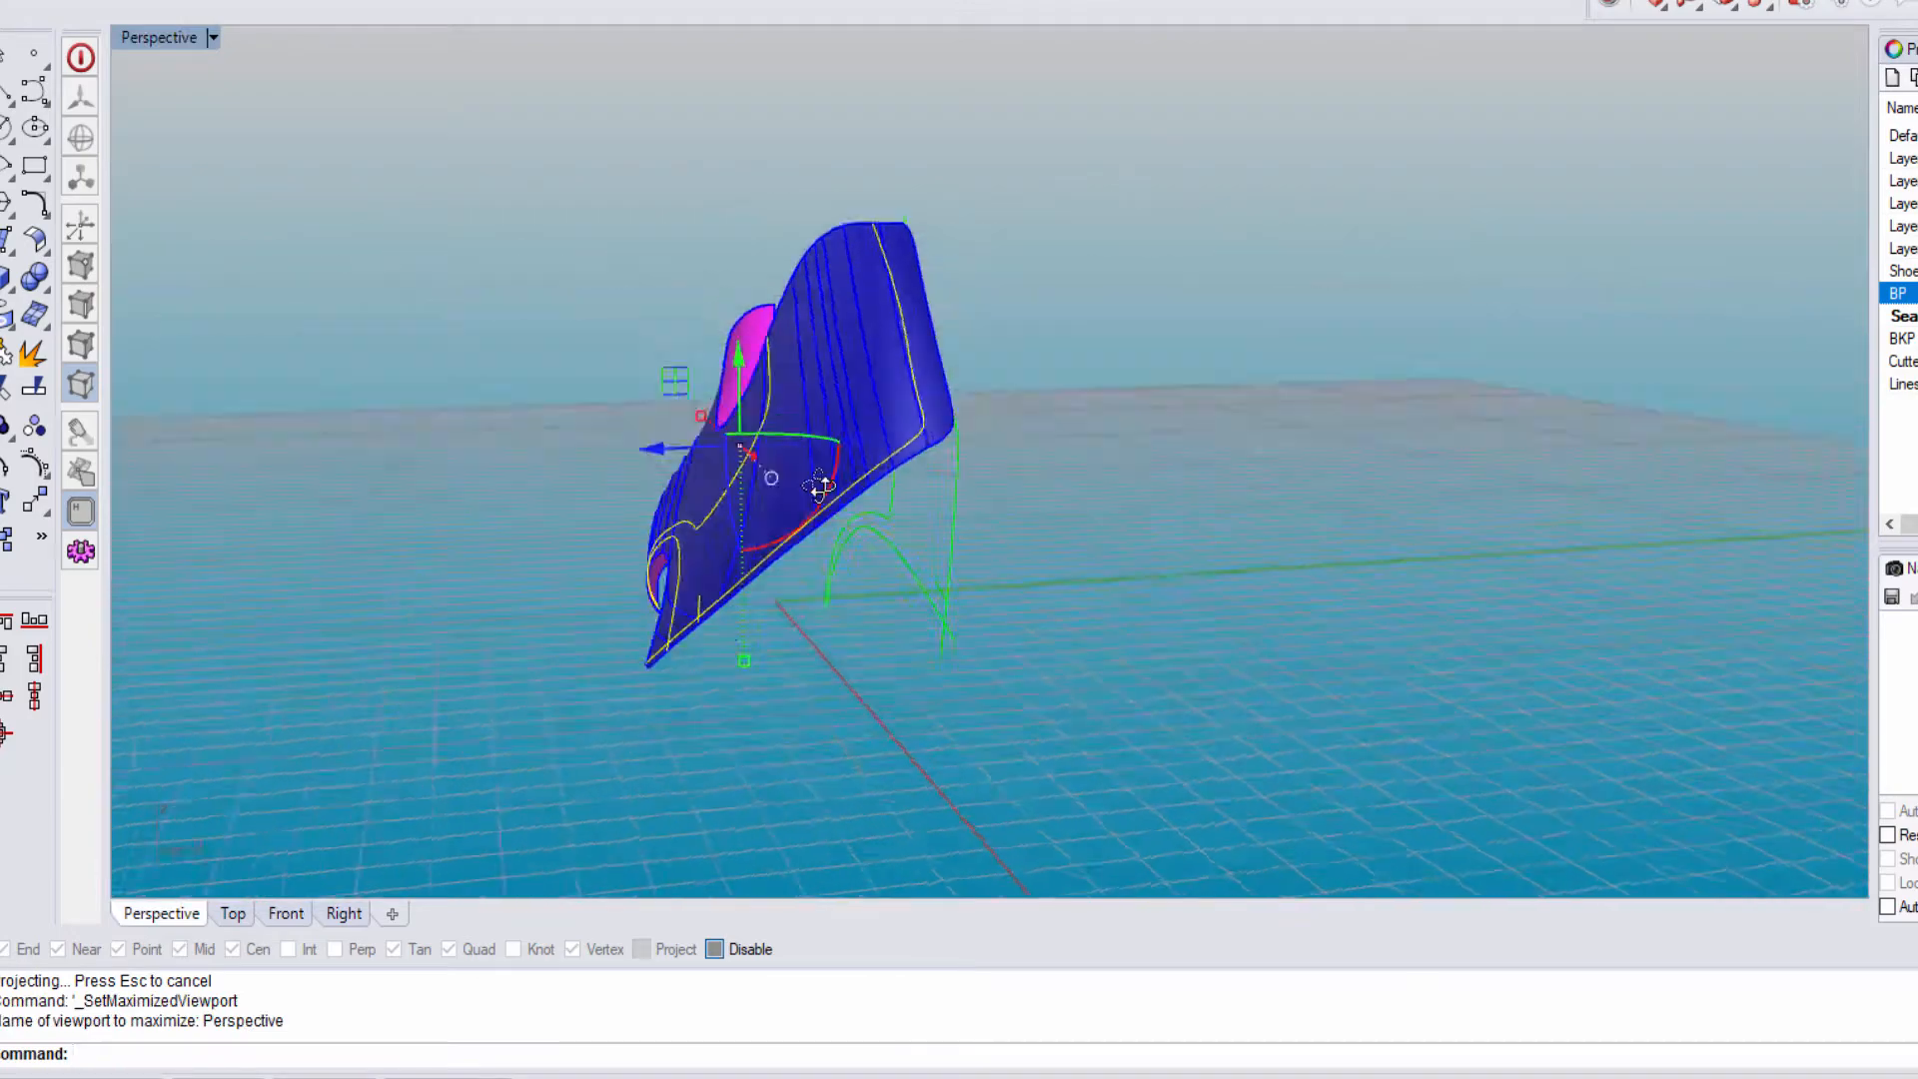
mouse_move(1249, 620)
right_down()
mouse_move(1126, 669)
mouse_move(835, 494)
mouse_move(976, 526)
mouse_move(1079, 520)
right_up()
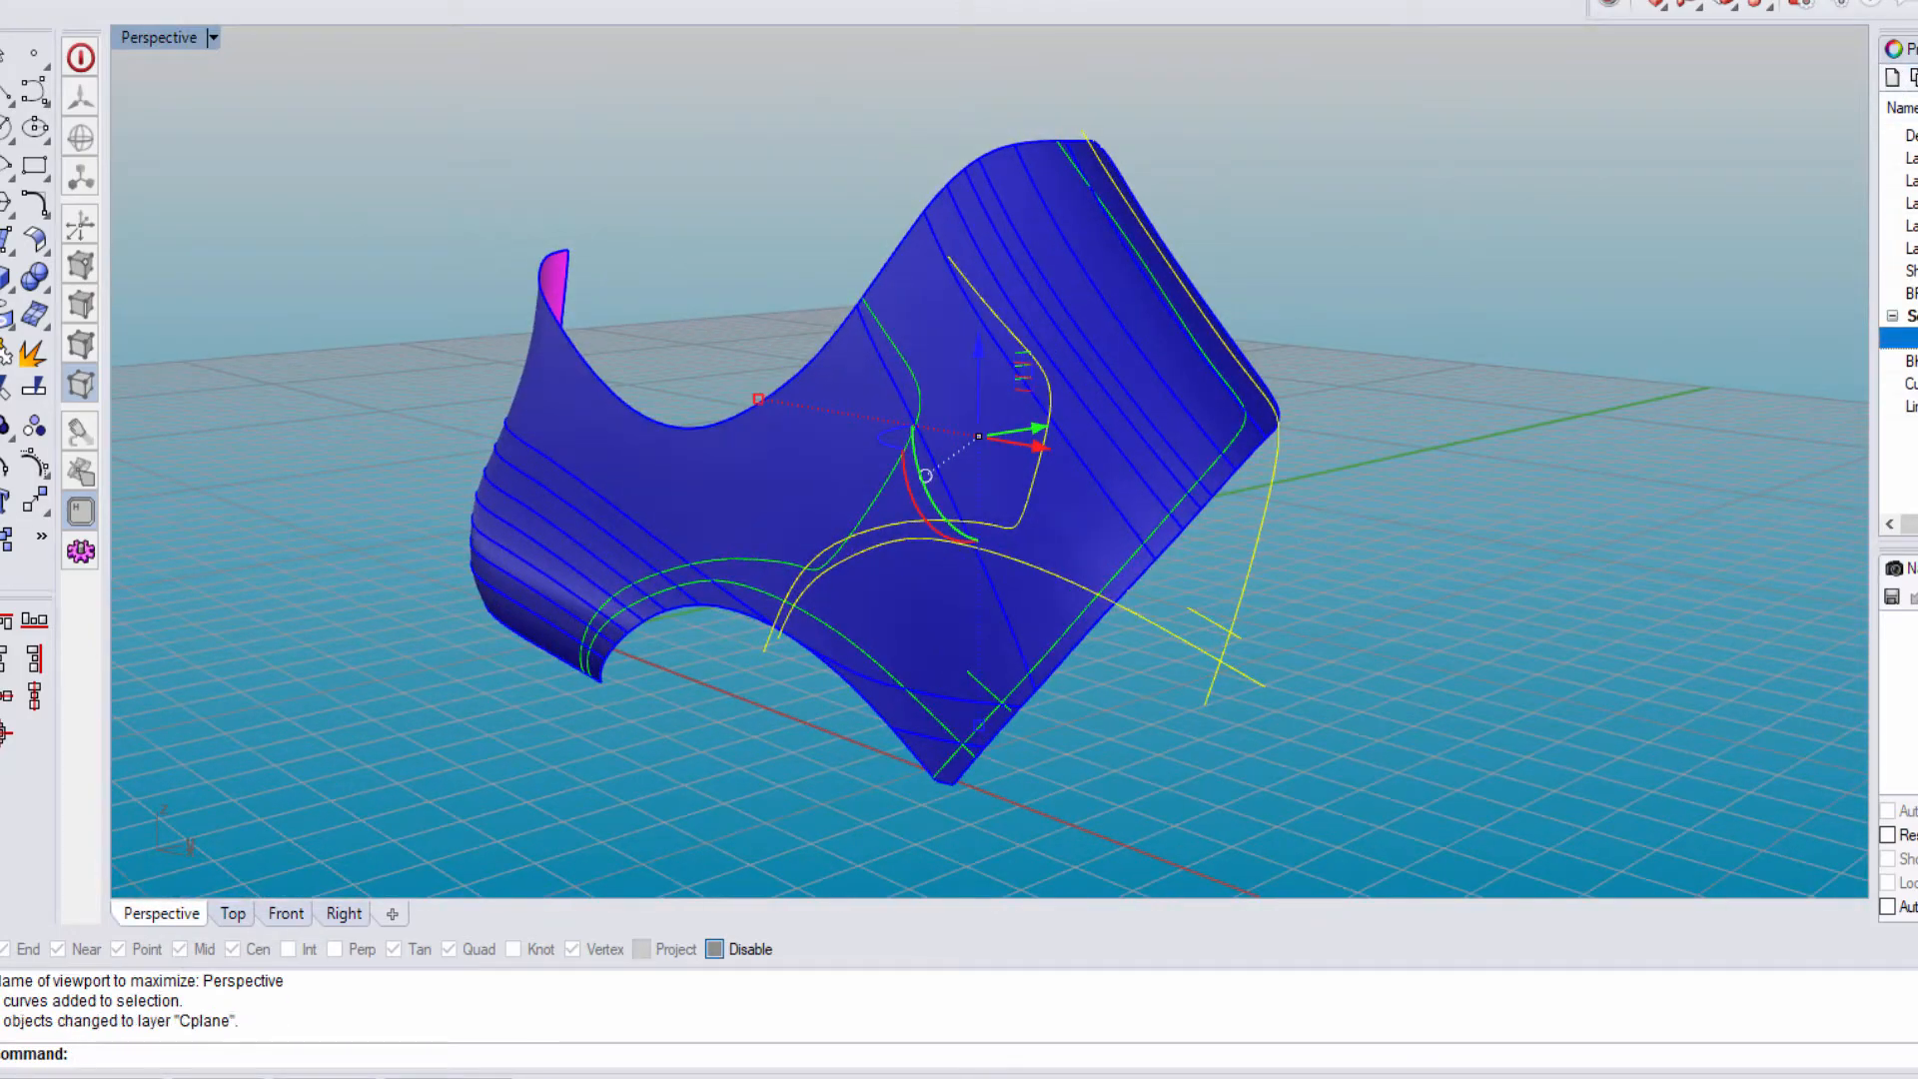
right_drag(1078, 520, 899, 469)
click(878, 439)
key(Escape)
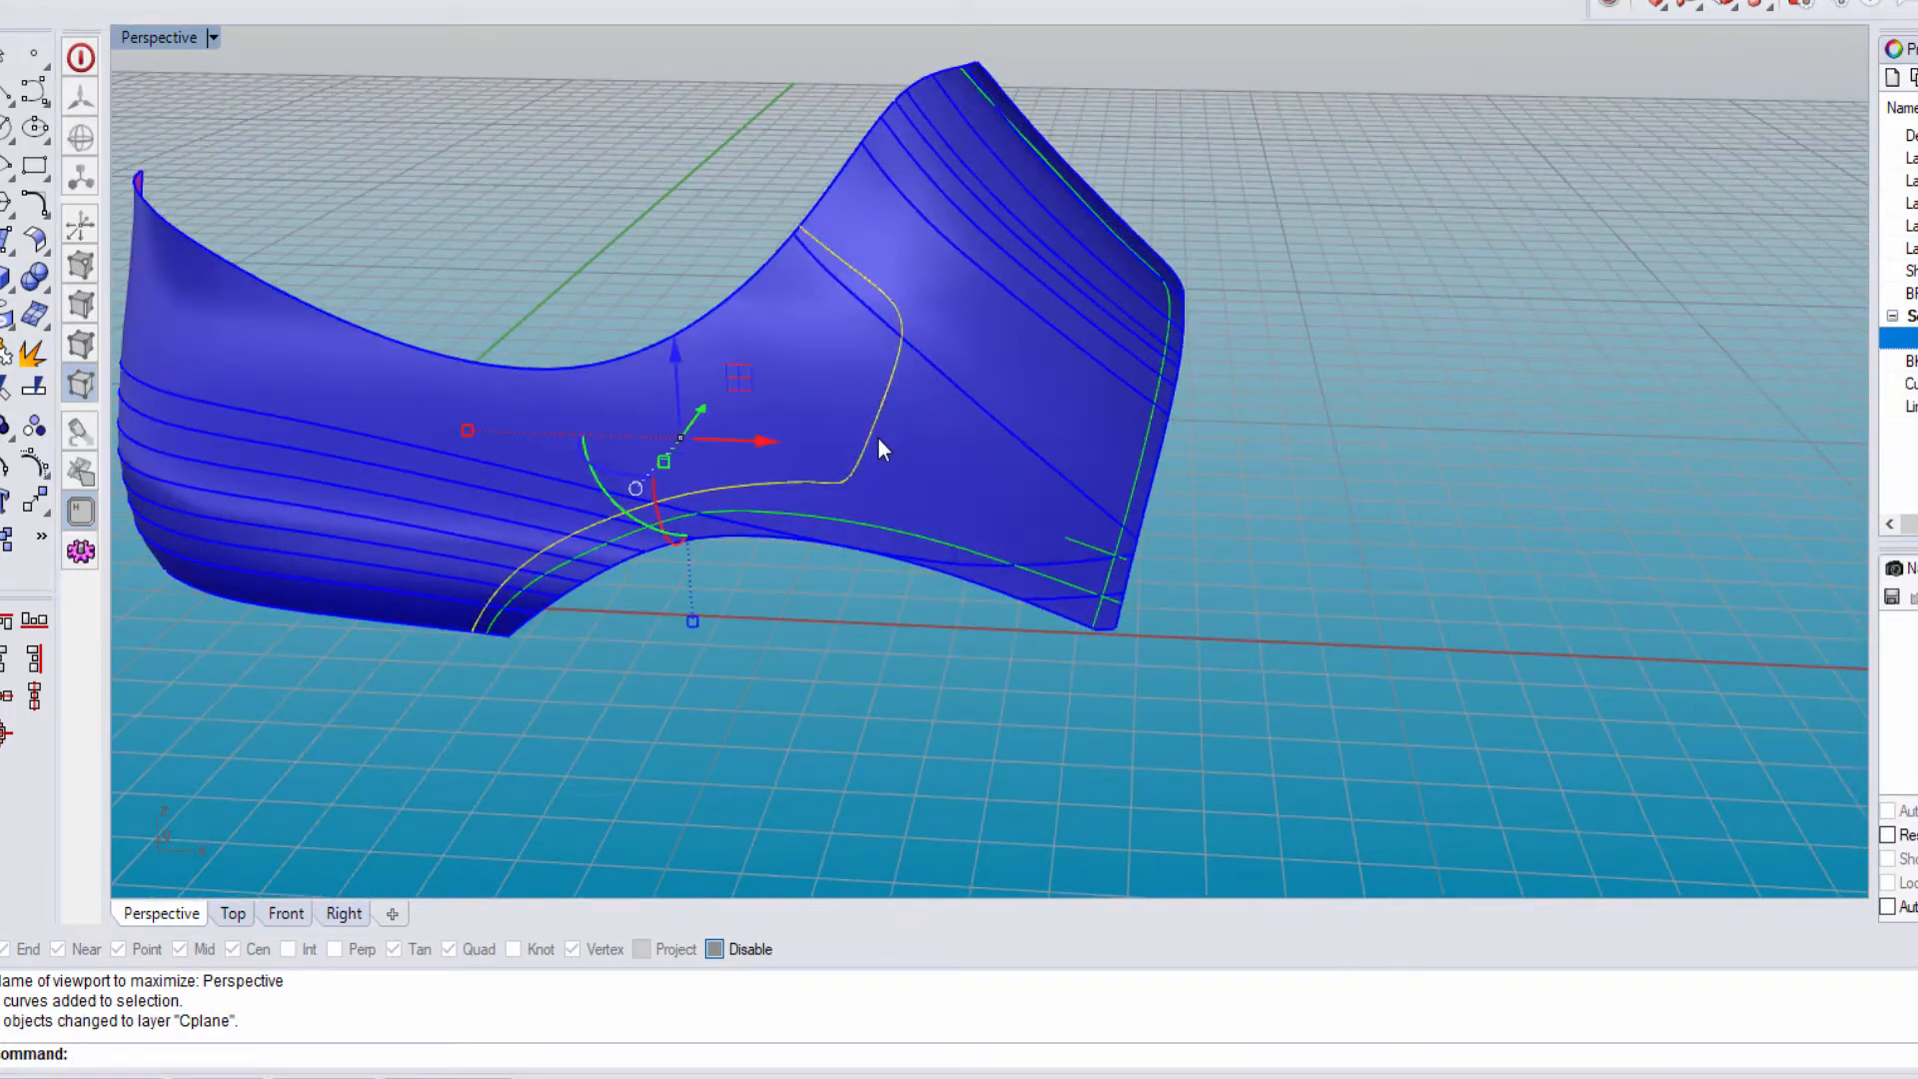
text(Smash)
key(Return)
scroll(954, 629, down, 3)
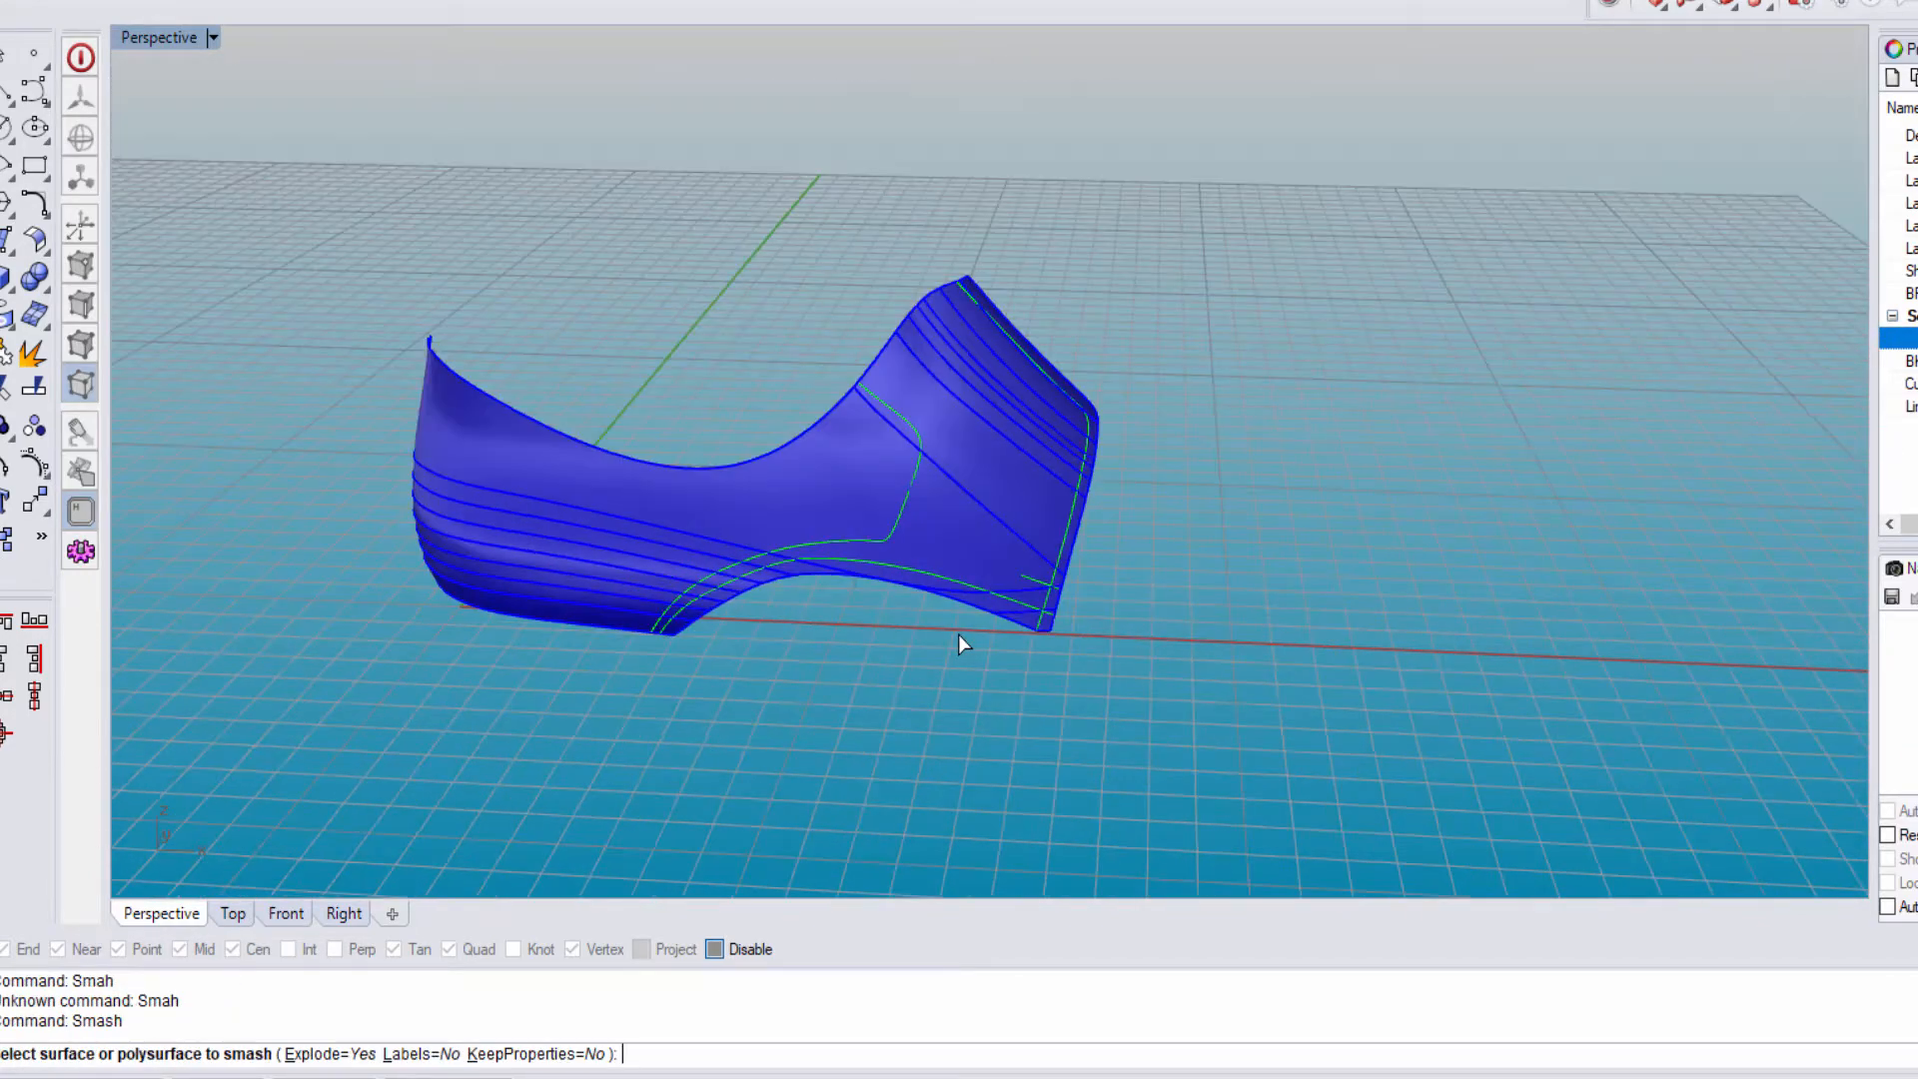
key(Escape)
Step: Measure the length of the upper seam curve that bends around the middle of the panel
scroll(801, 443, up, 5)
text(Leng)
key(Return)
scroll(969, 681, down, 2)
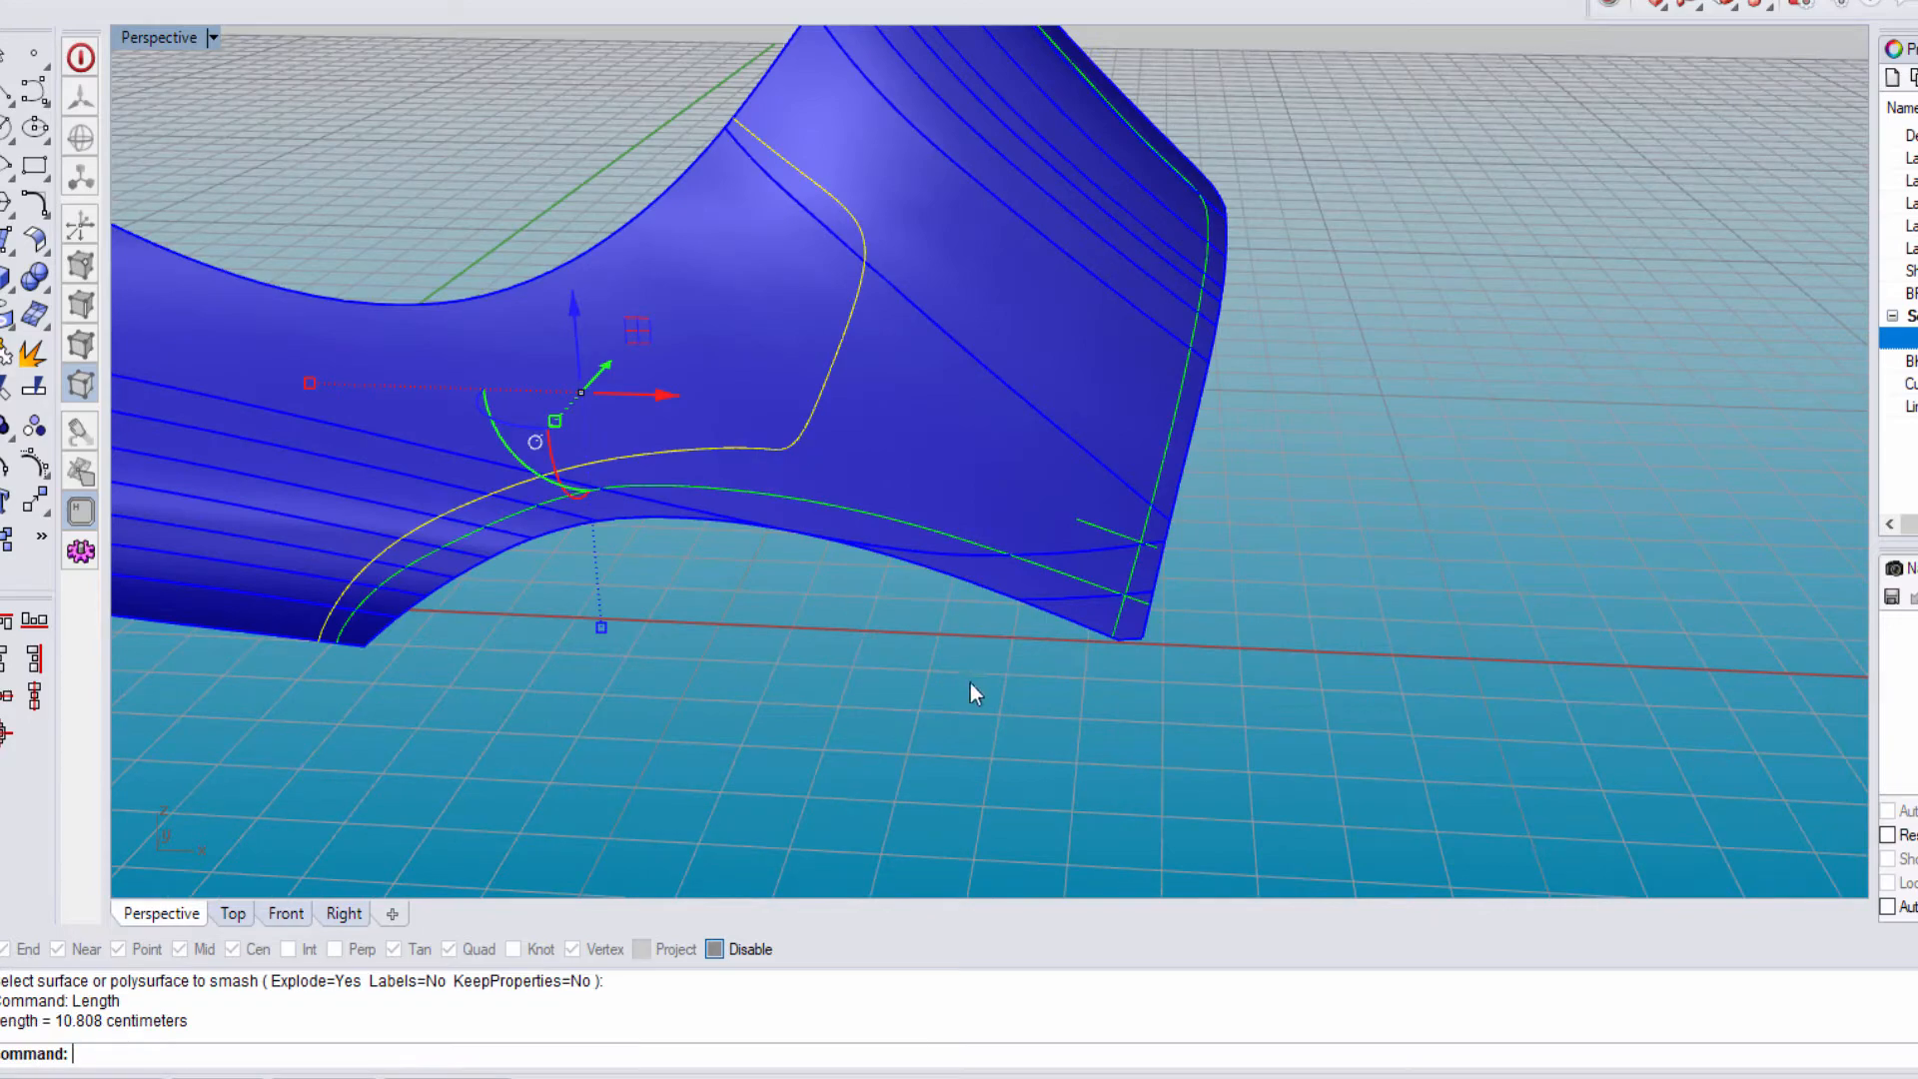
Step: Draw a straight 10.88 cm polyline on the ground plane beyond the panel's front edge
click(7, 89)
scroll(899, 700, down, 3)
click(731, 699)
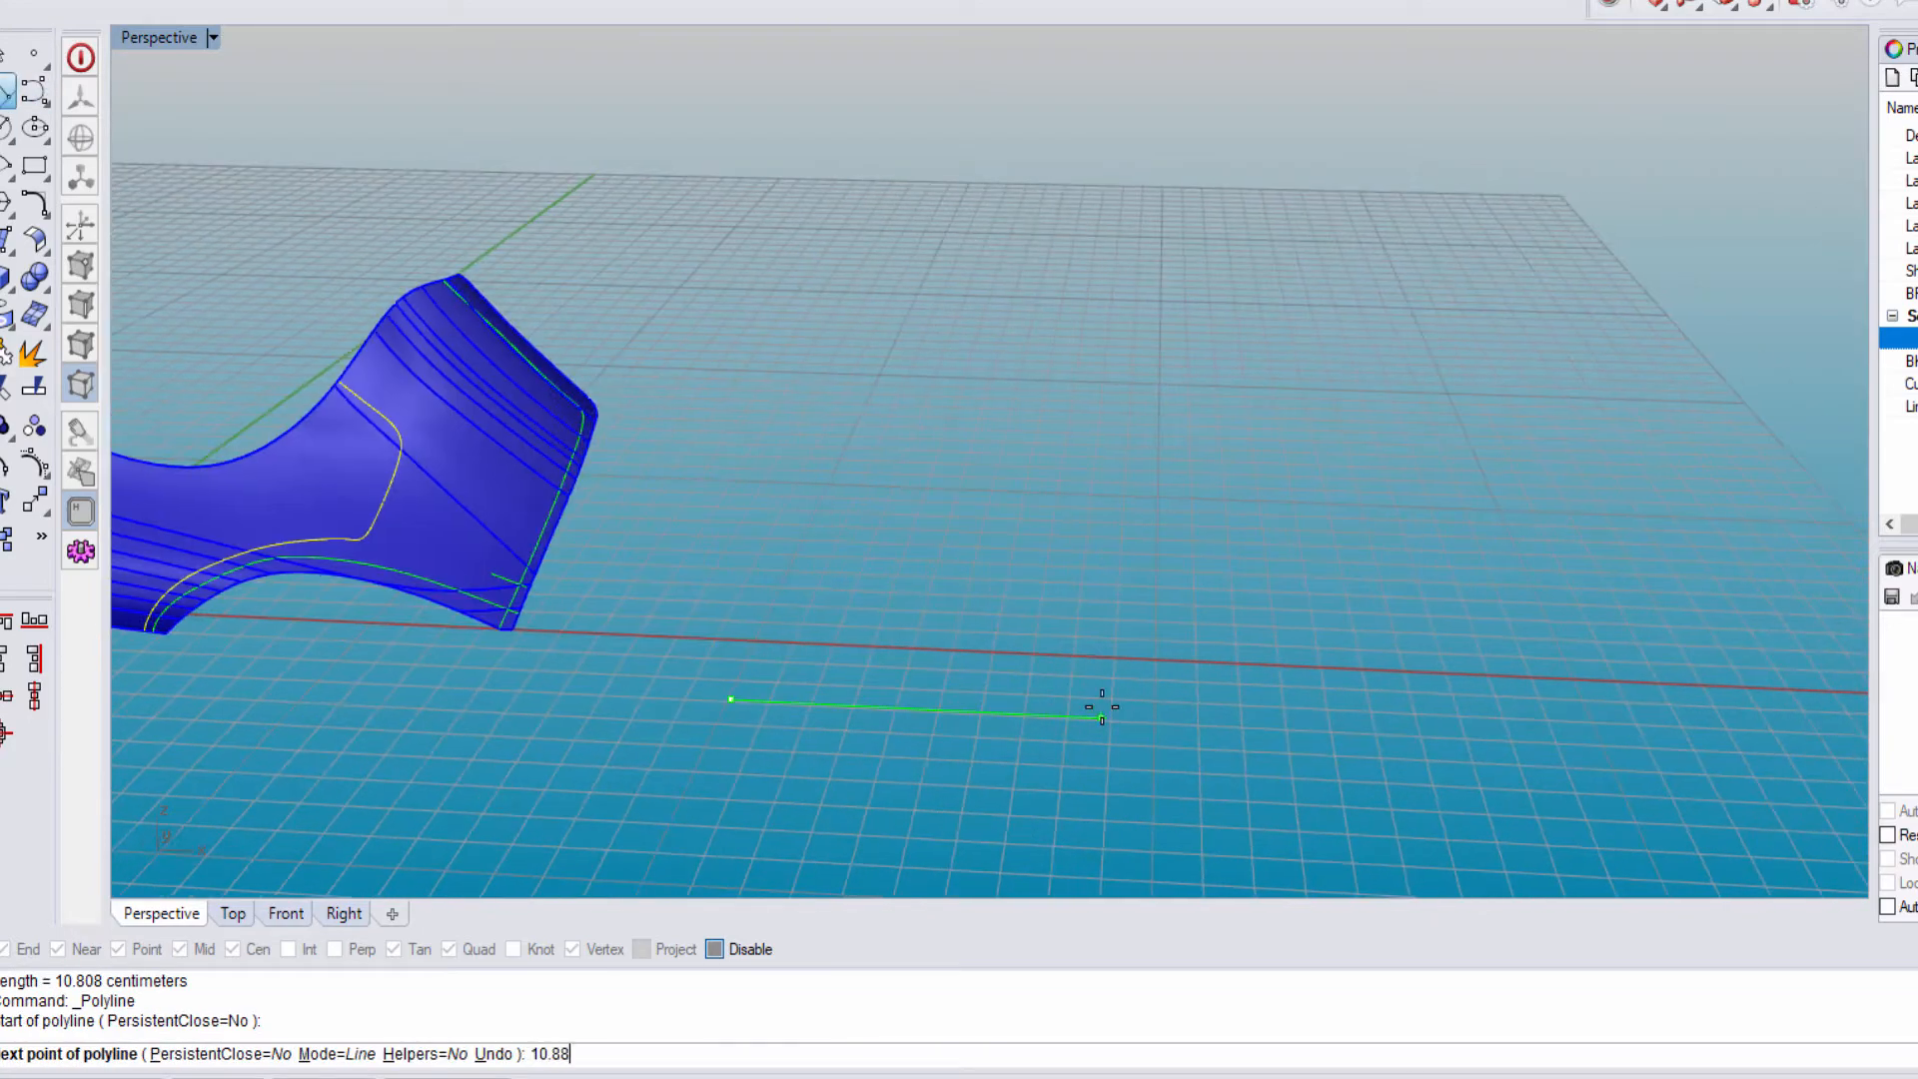
text(10.88)
key(Return)
key(Return)
right_drag(1110, 787, 872, 713)
click(7, 278)
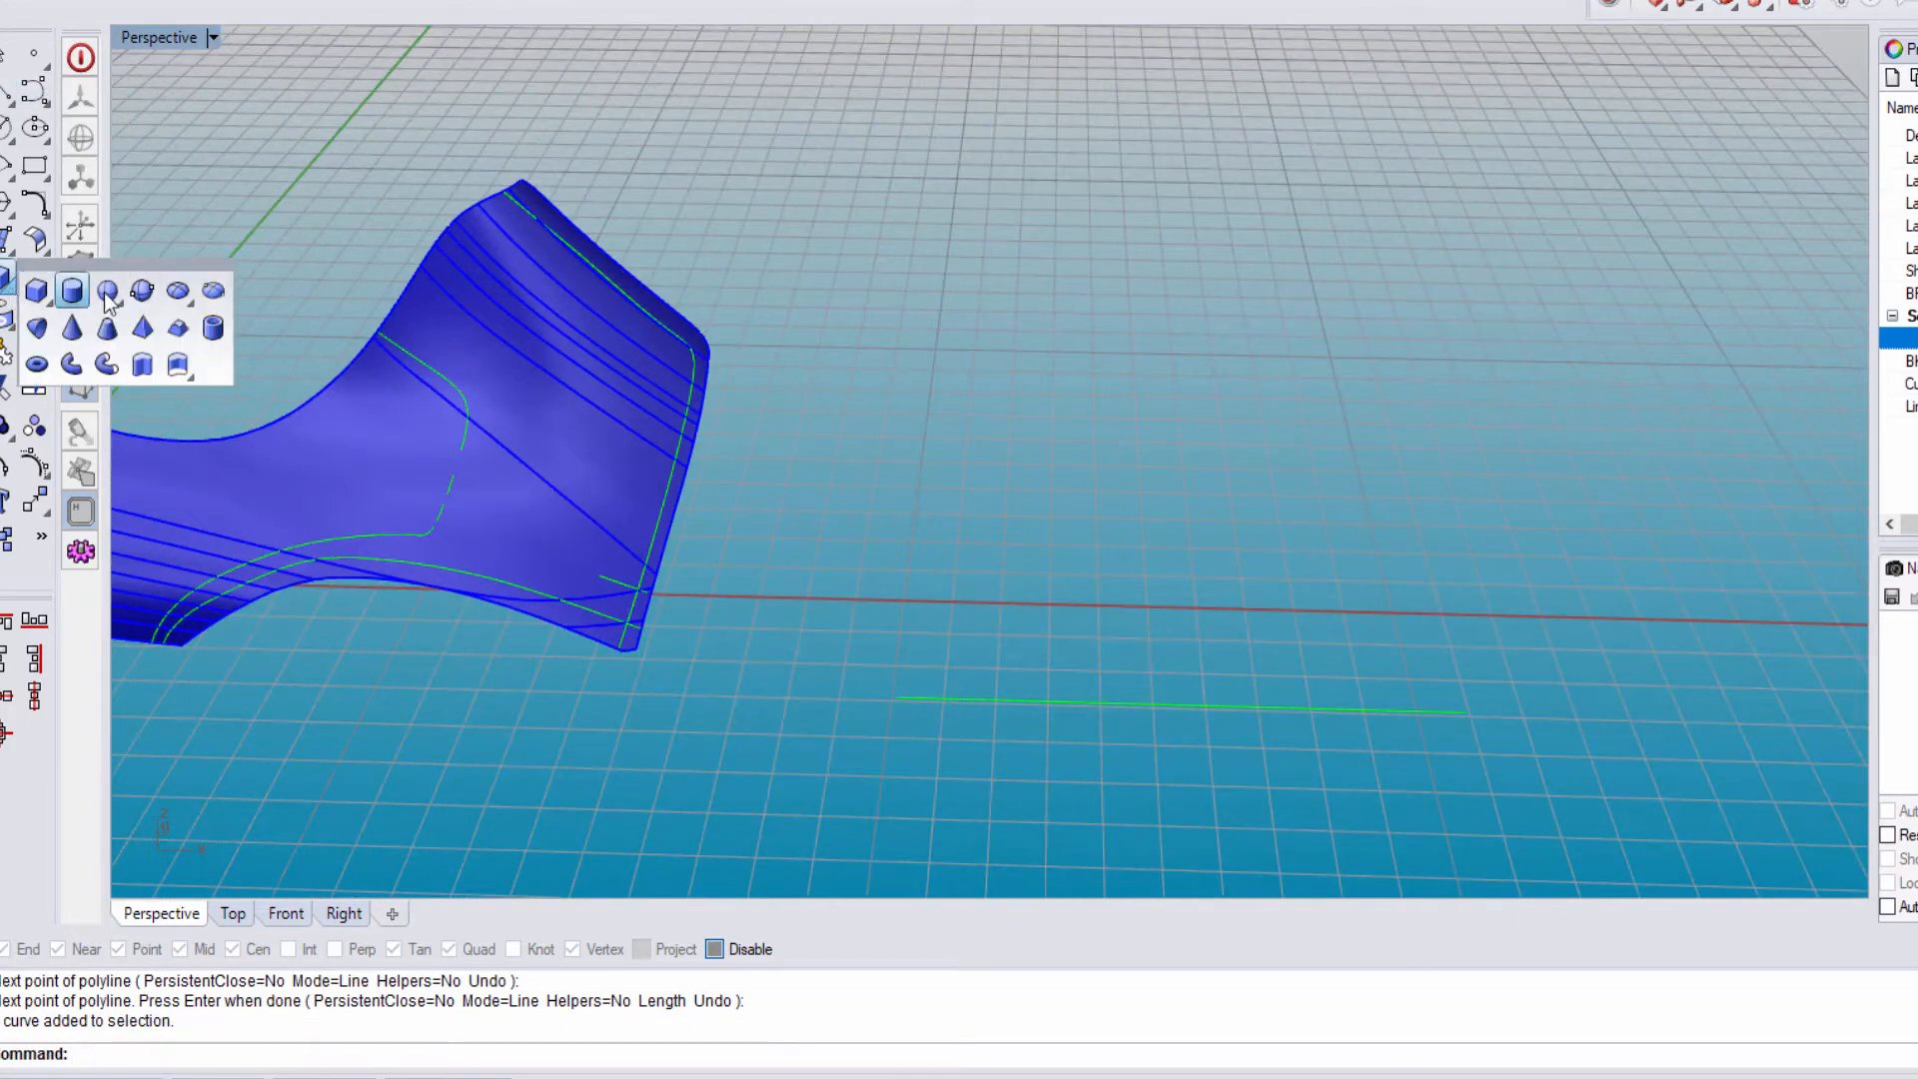
click(72, 365)
scroll(864, 699, up, 4)
key(ctrl+F2)
click(7, 278)
click(72, 365)
scroll(924, 772, up, 4)
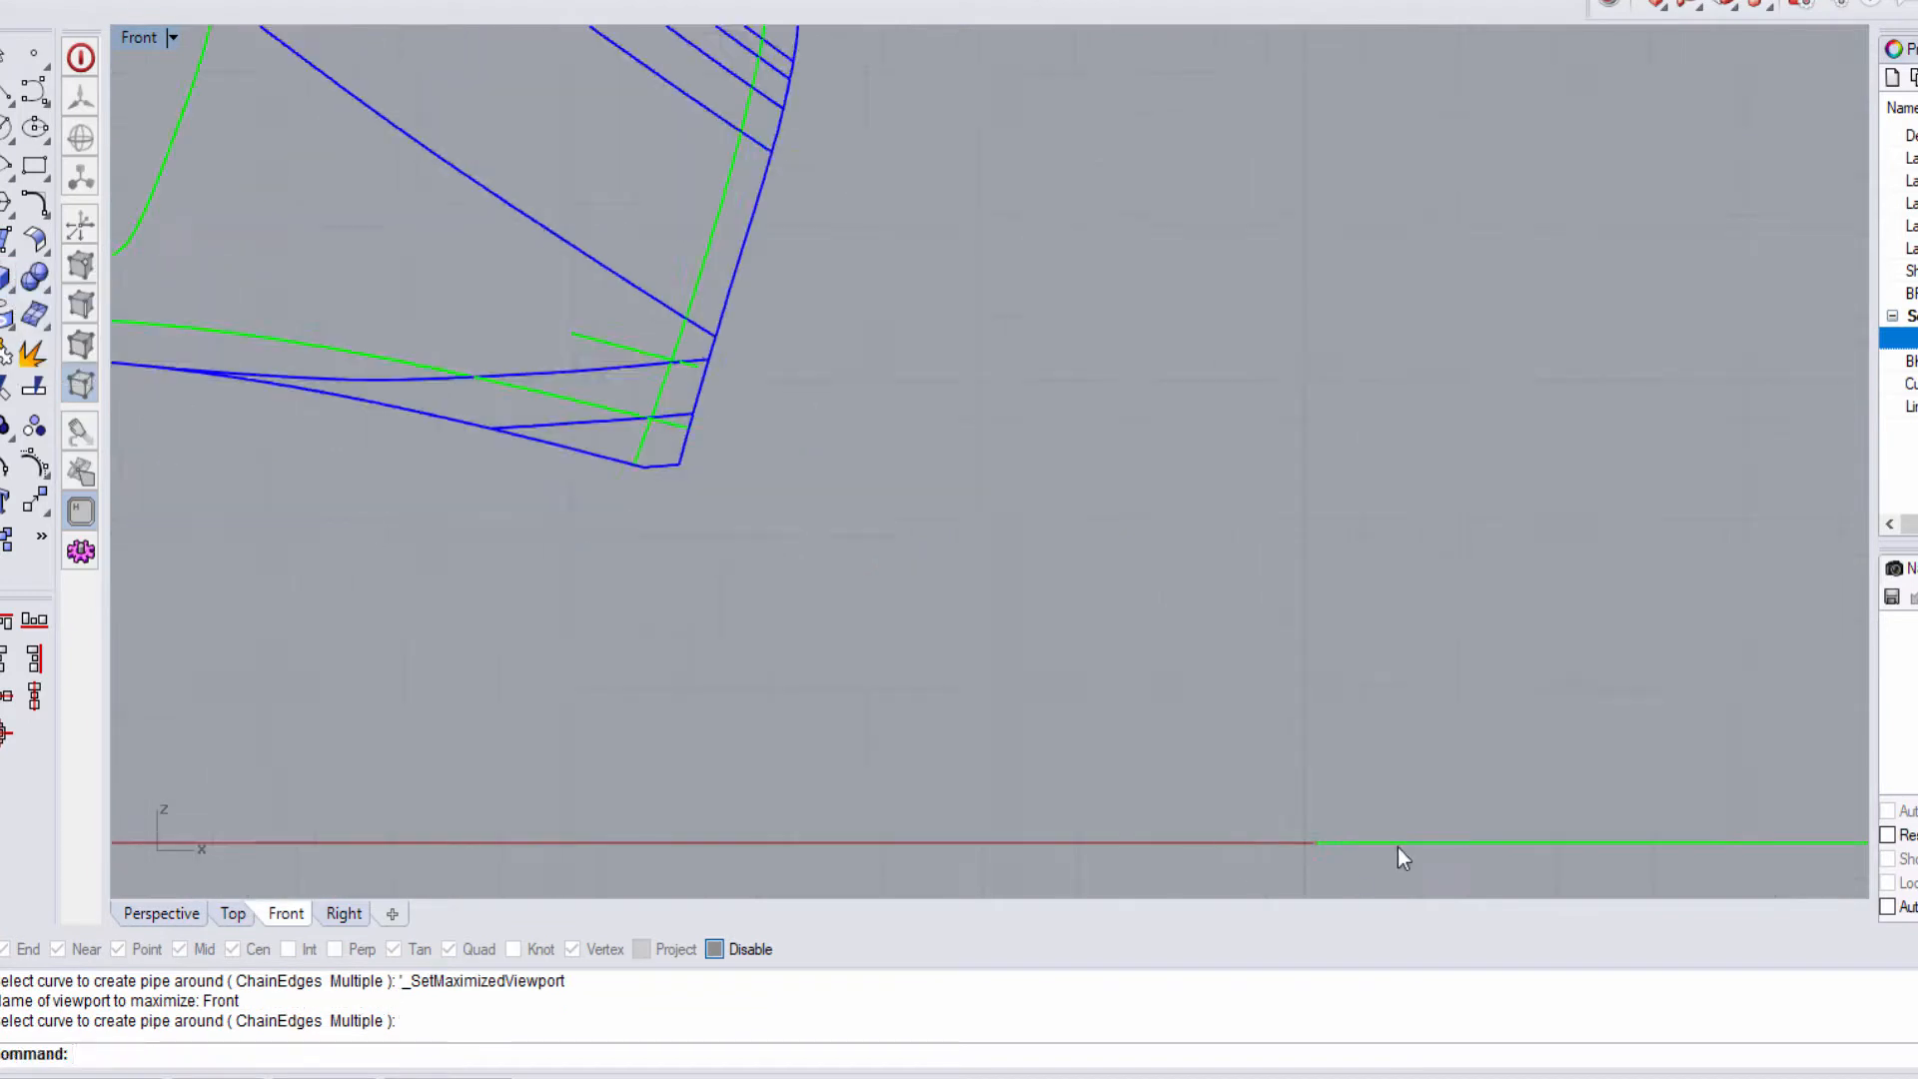
right_drag(1403, 857, 656, 546)
Step: Create a small torus on the straight line near its starting end in the Front view
click(7, 278)
click(36, 364)
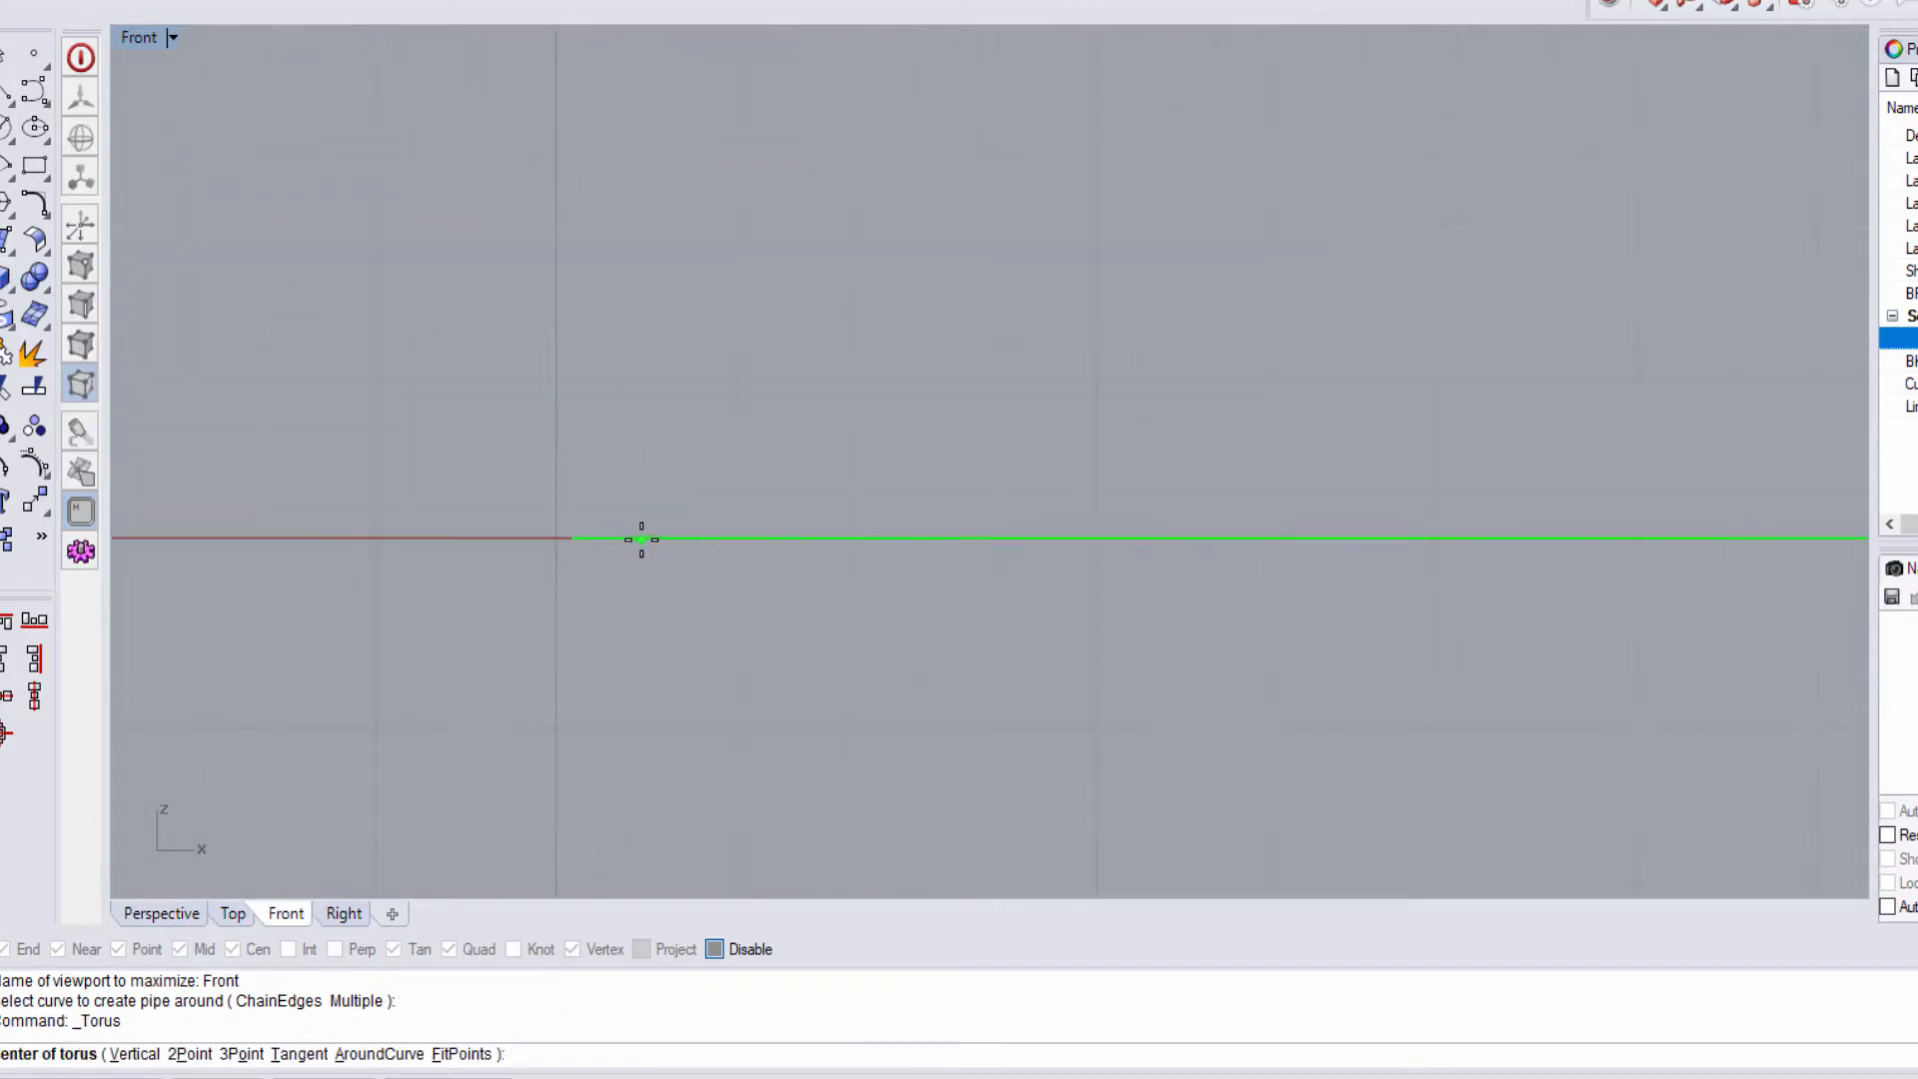
click(617, 531)
scroll(624, 529, up, 4)
click(654, 536)
click(639, 537)
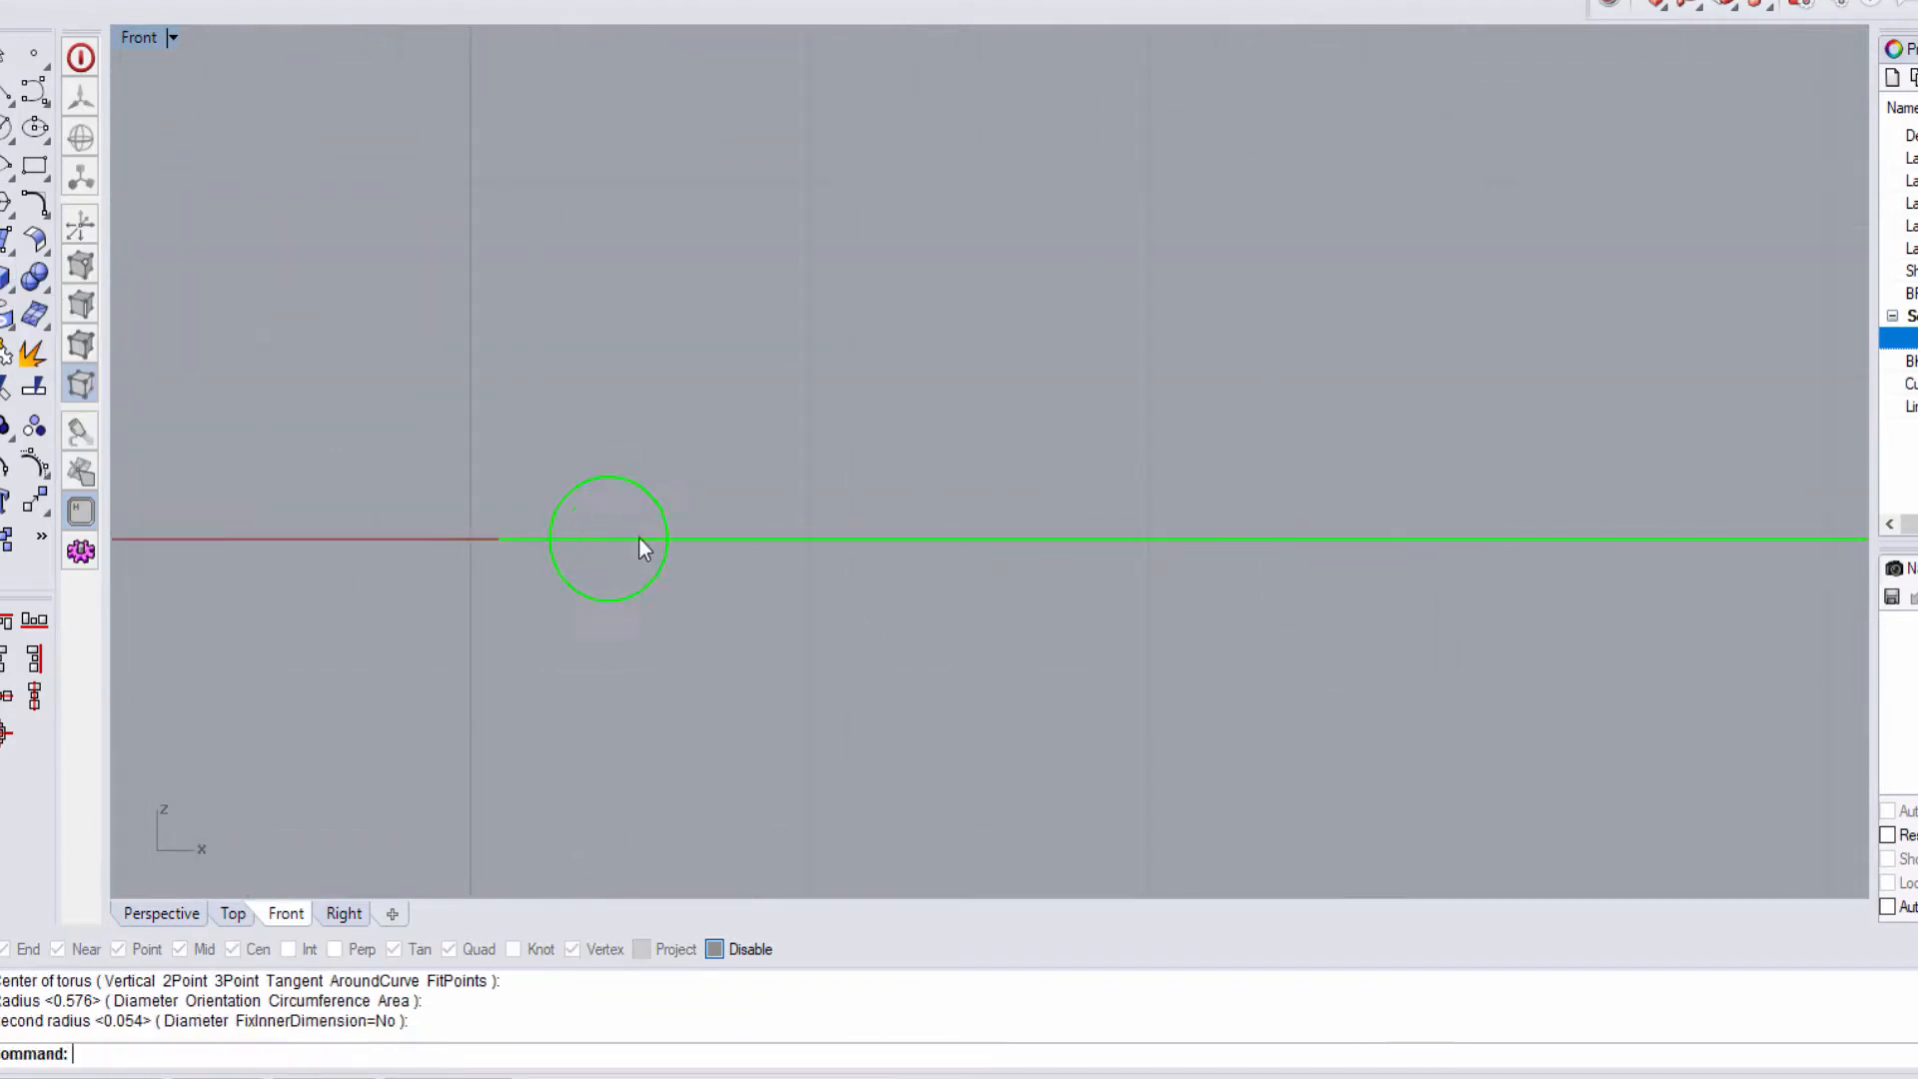
Step: Move the torus slightly down so the straight line crosses it above its centre
scroll(628, 517, up, 4)
key(ctrl+alt+s)
click(637, 499)
scroll(625, 514, up, 4)
drag(591, 494, 592, 536)
Step: Split the torus with the straight line and delete the portion below the line
text(Spolit)
key(Return)
key(ctrl+alt+s)
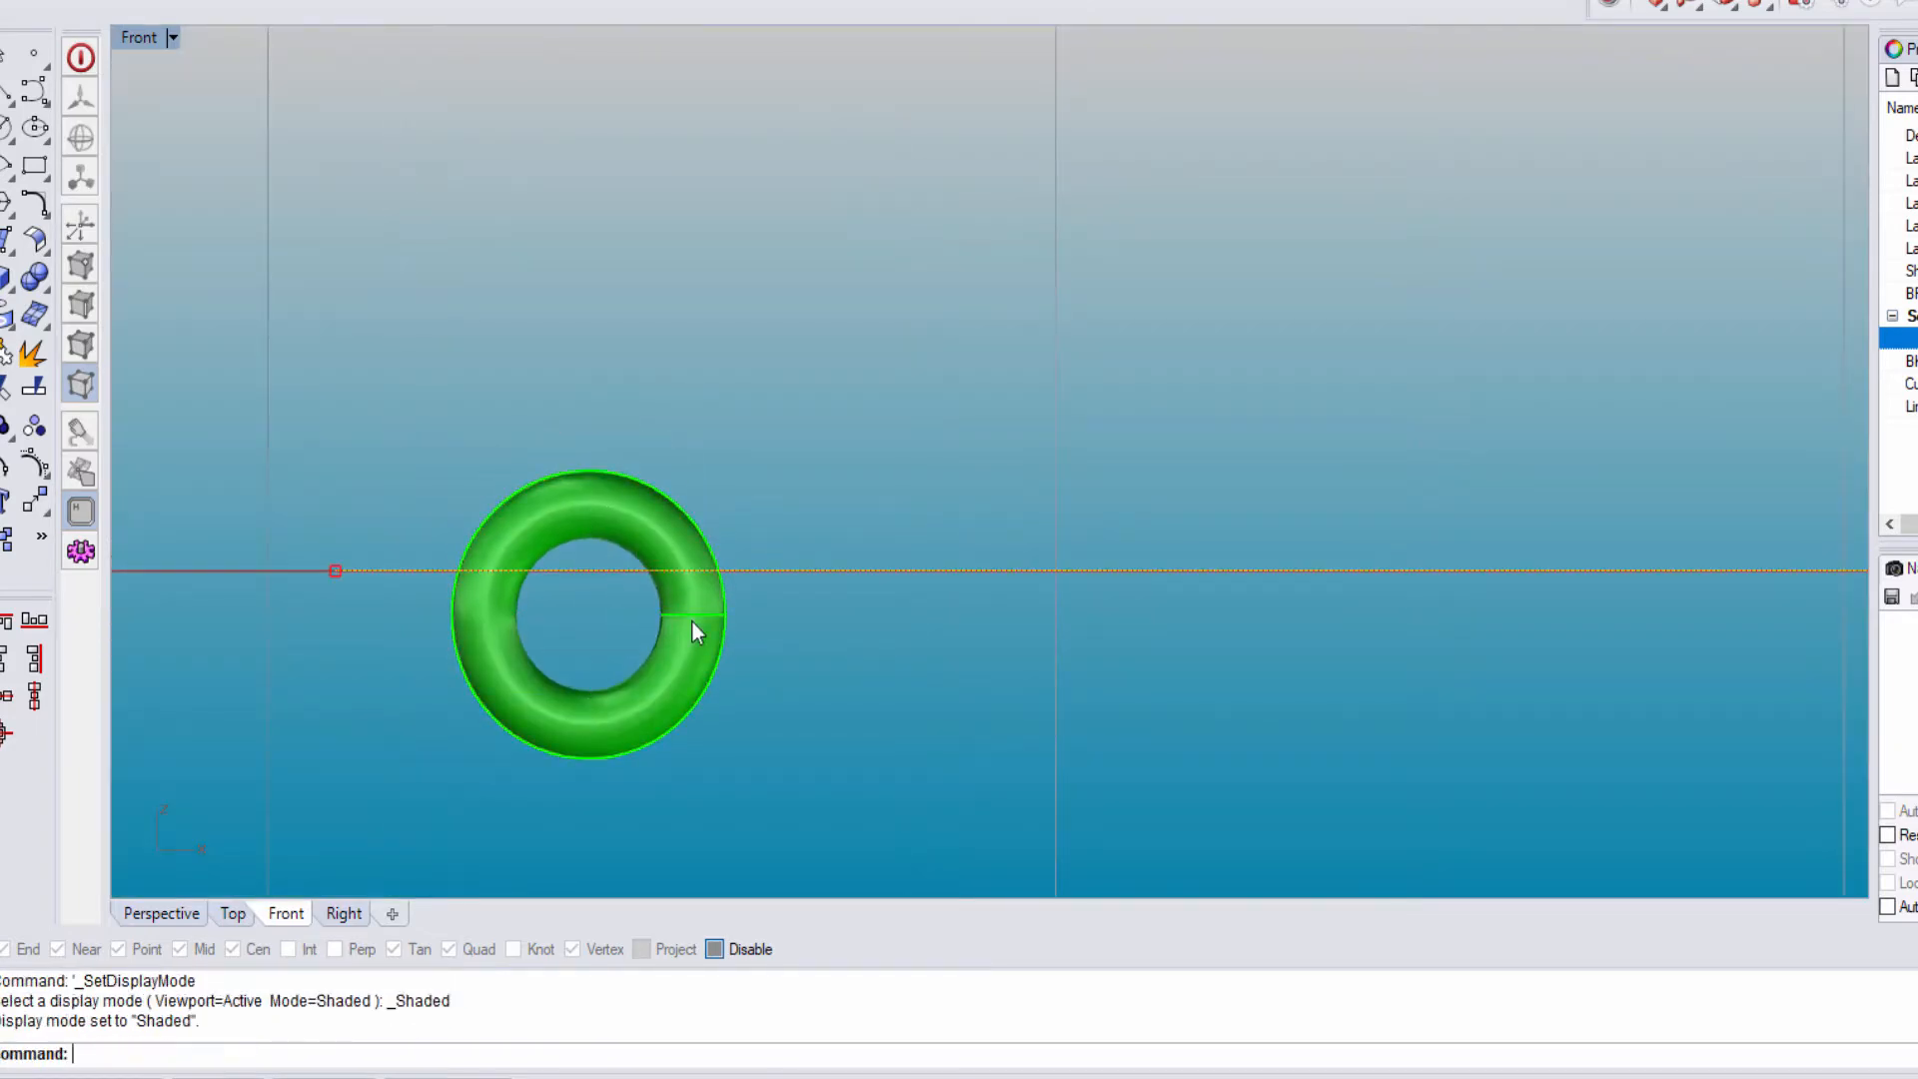
click(723, 574)
key(ctrl+alt+s)
middle_click(705, 483)
click(601, 548)
text(Split)
key(Return)
click(679, 563)
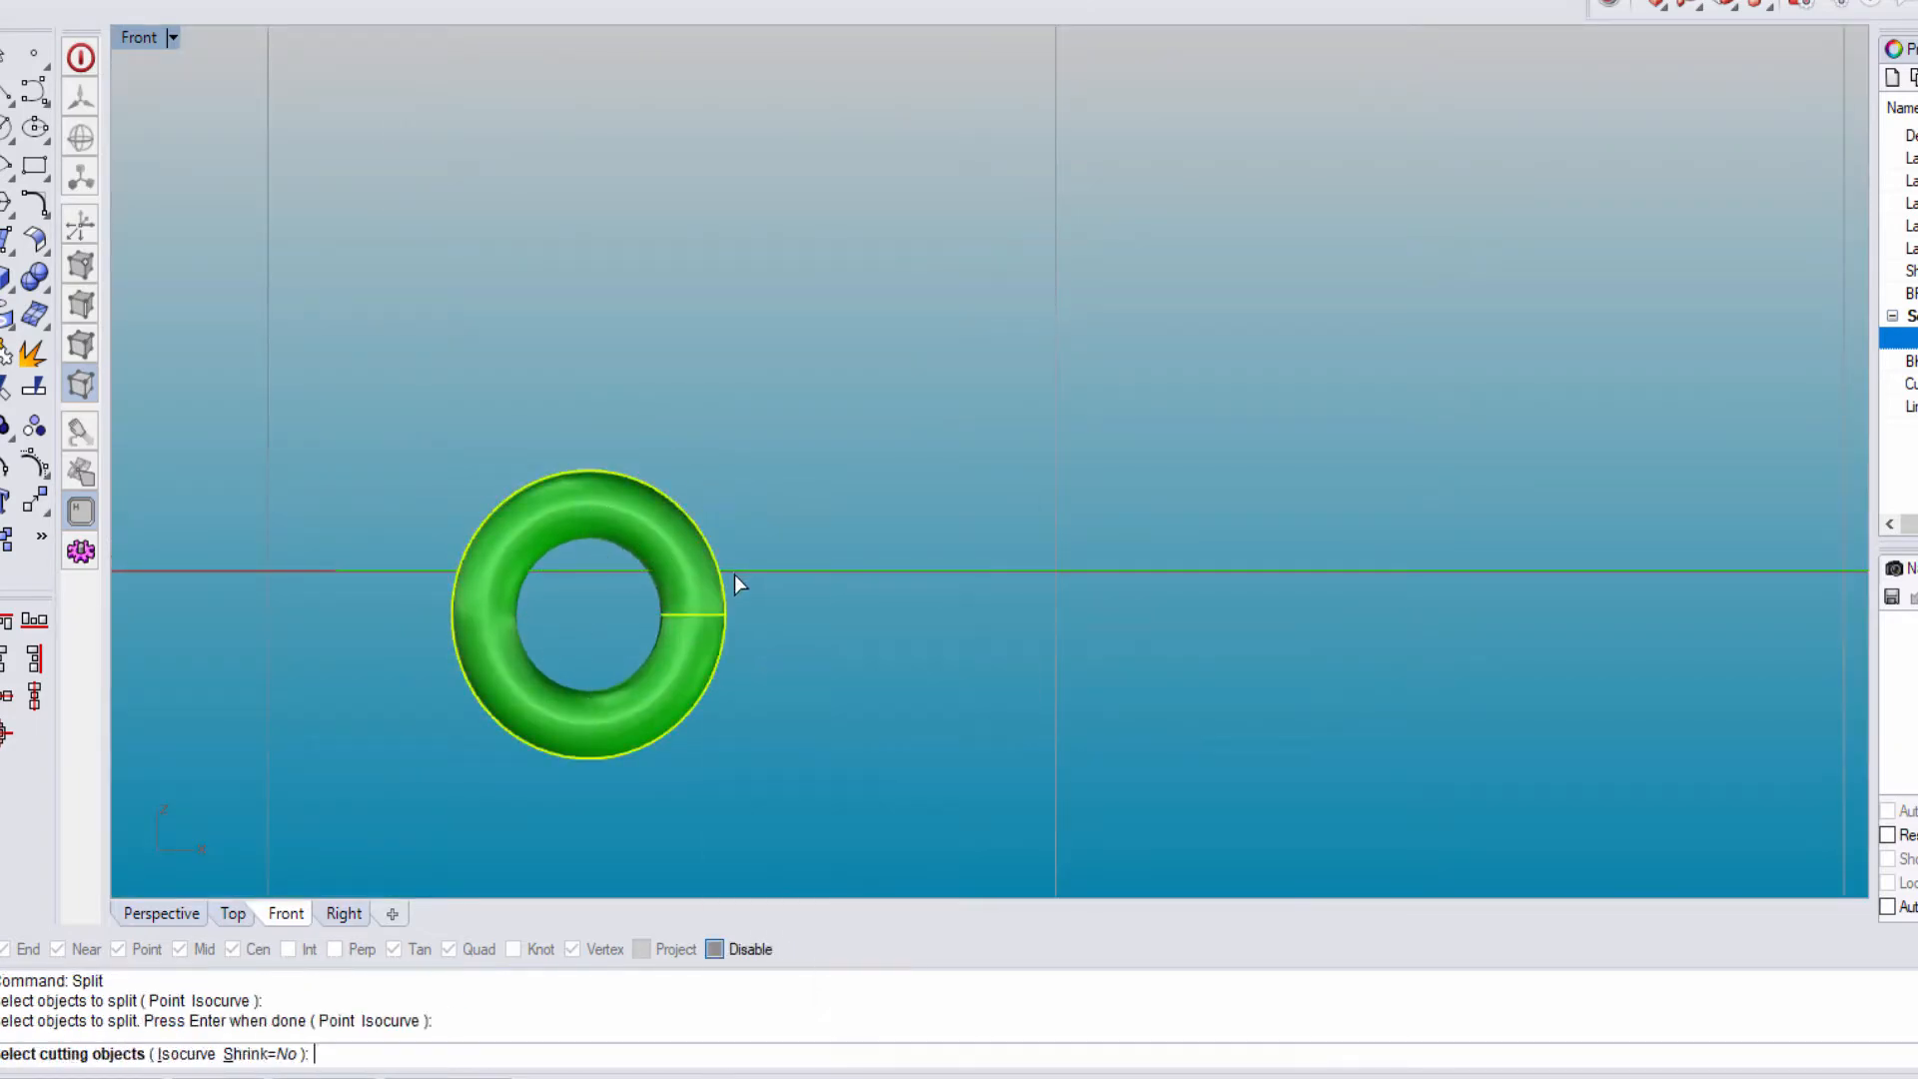
click(734, 571)
key(Return)
click(687, 595)
key(Delete)
Step: Array the remaining stitch piece along the line with 20 items in X, spaced about 0.43 cm
key(ctrl+F3)
click(847, 475)
scroll(899, 476, down, 2)
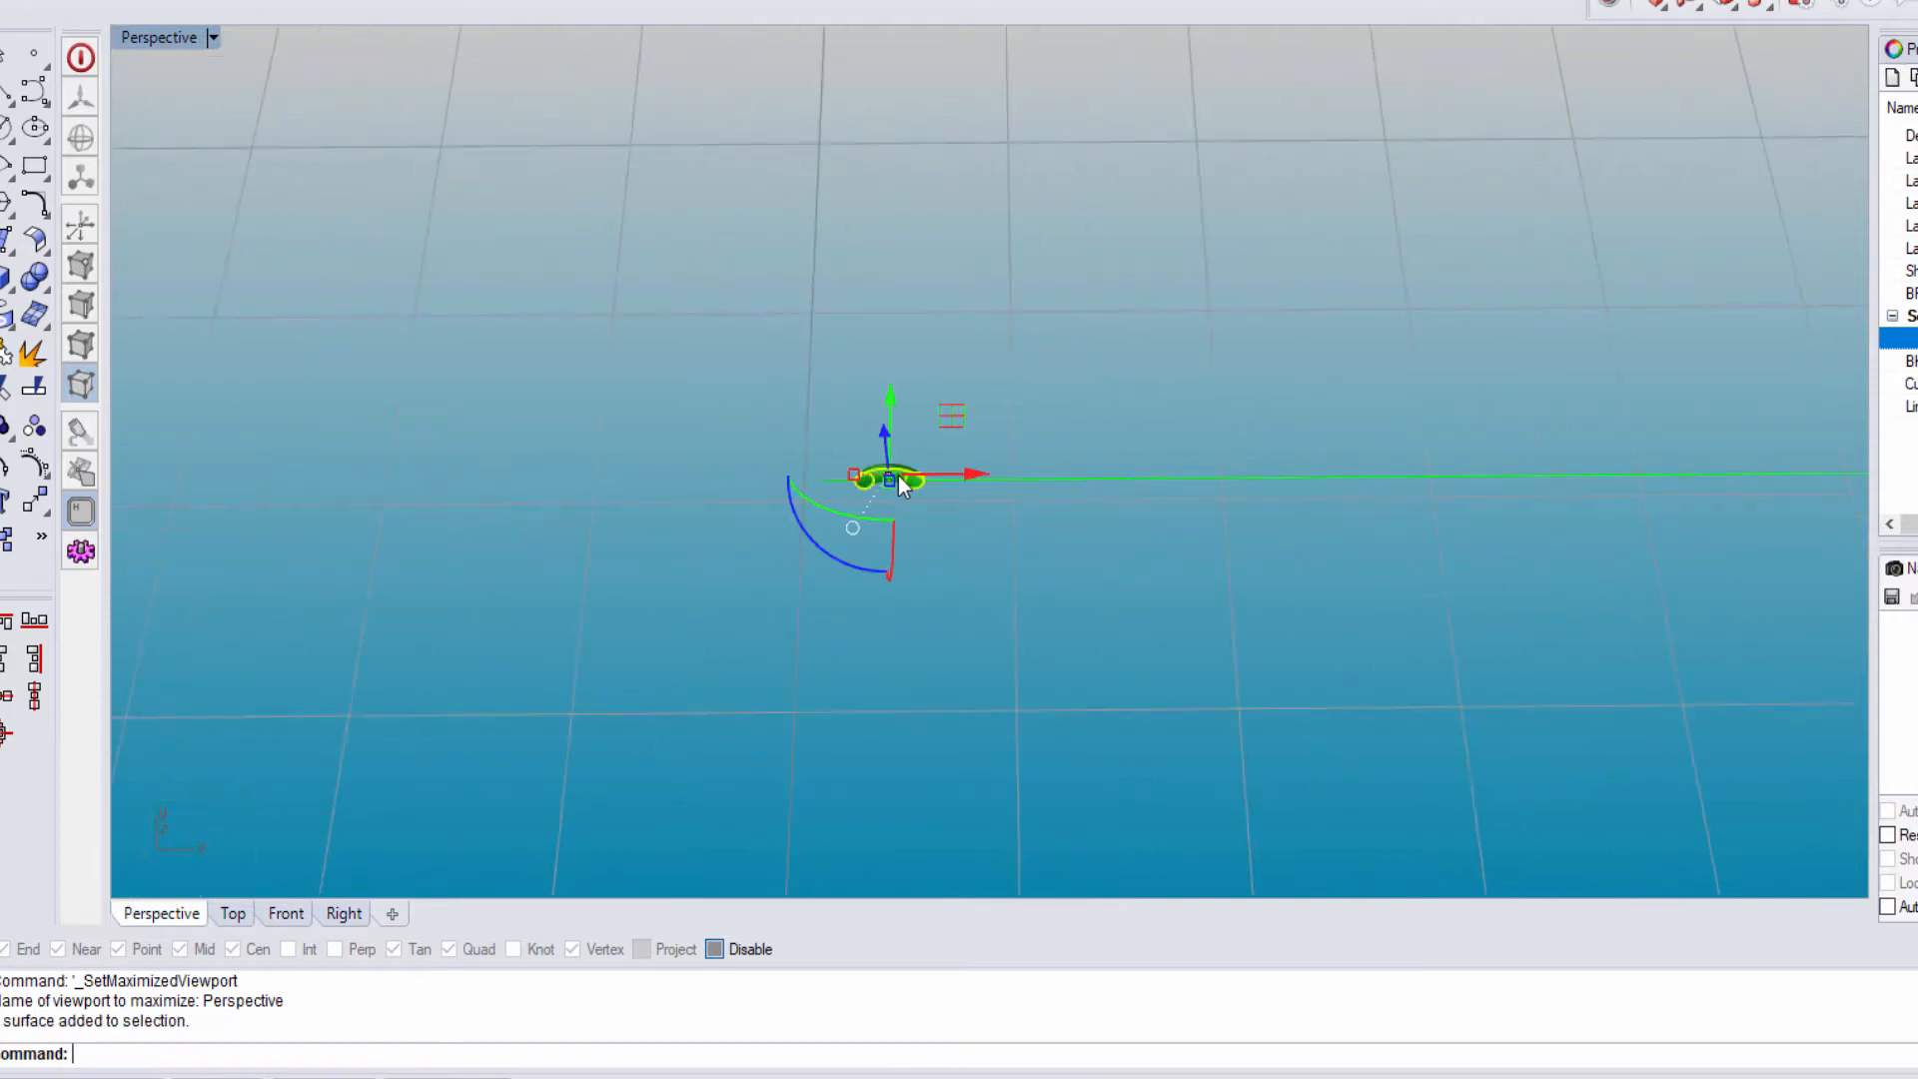
text(array)
key(Return)
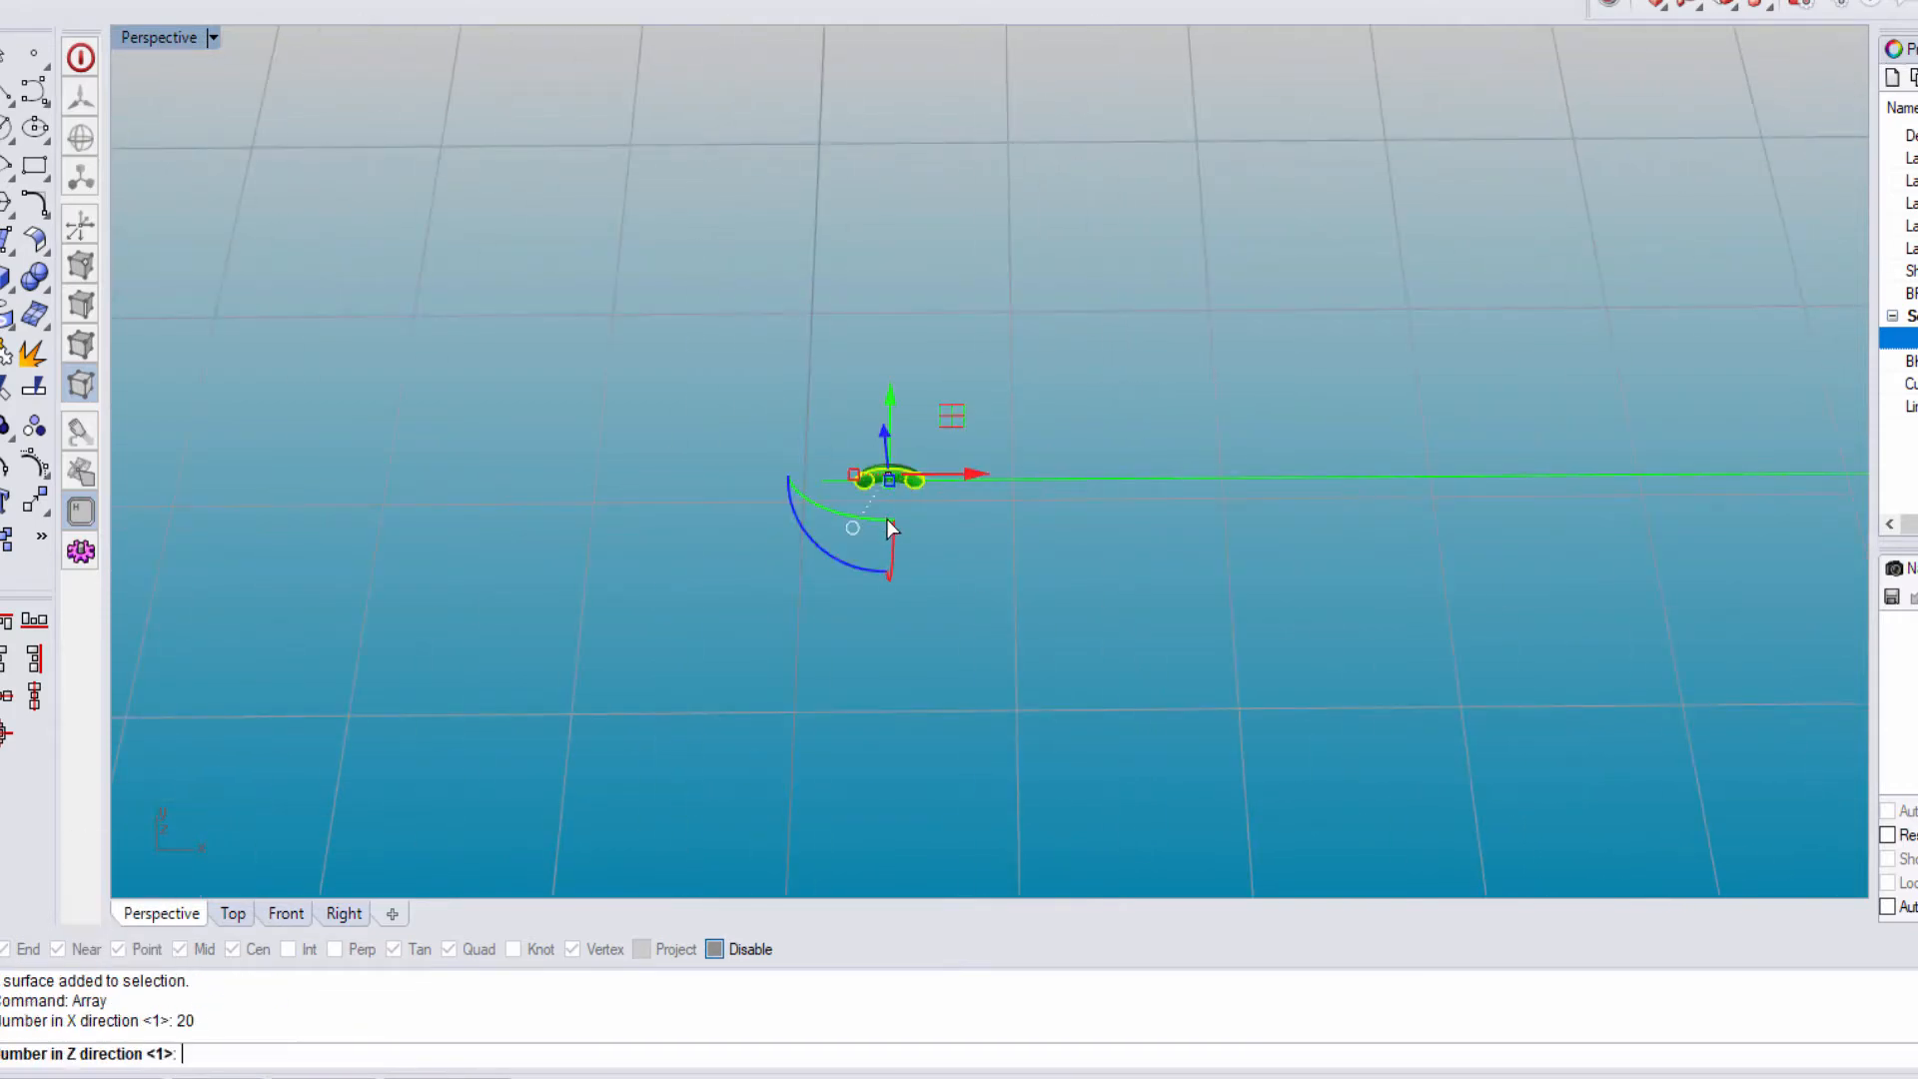
click(909, 516)
click(996, 512)
scroll(1196, 509, down, 4)
Step: Set the array's X number to 30 so the stitches fill the line, and accept it
click(204, 1053)
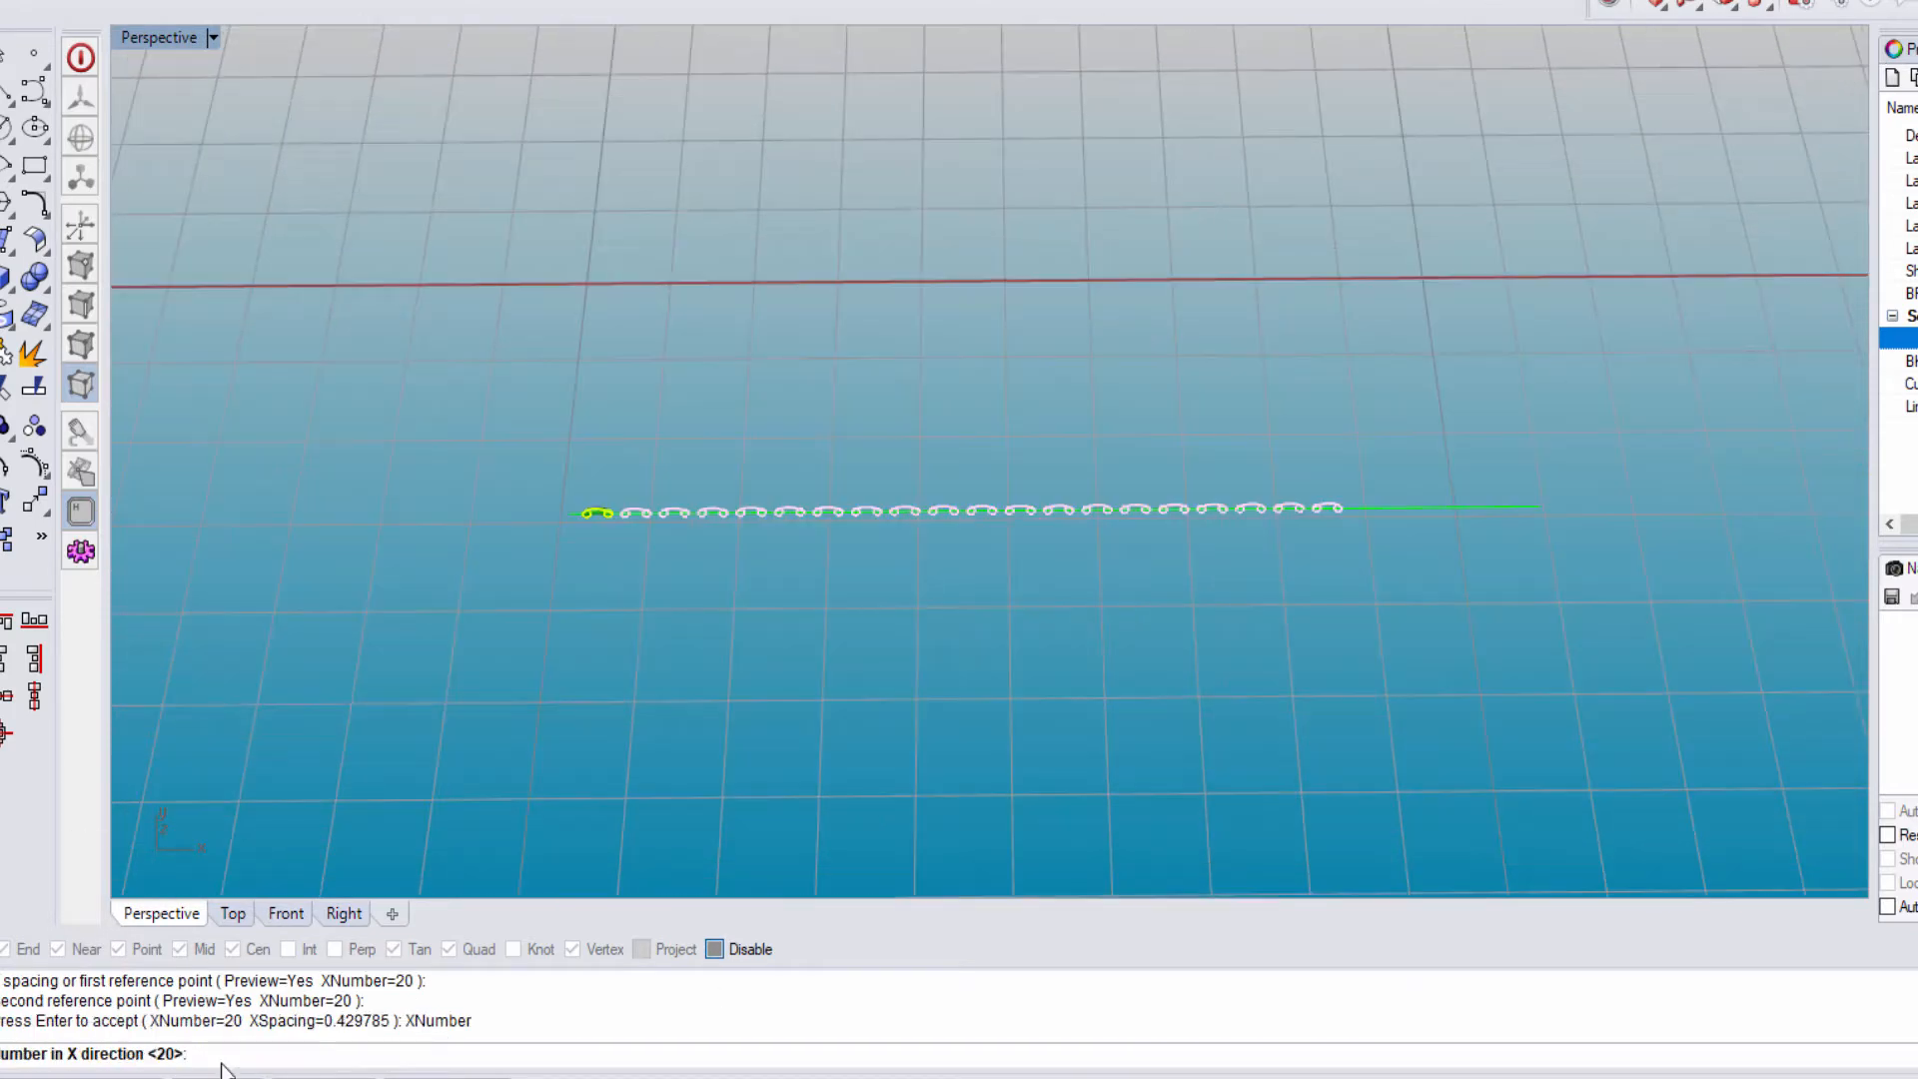
text(25)
key(Return)
click(222, 1061)
text(30)
key(Return)
key(Return)
scroll(1005, 740, up, 3)
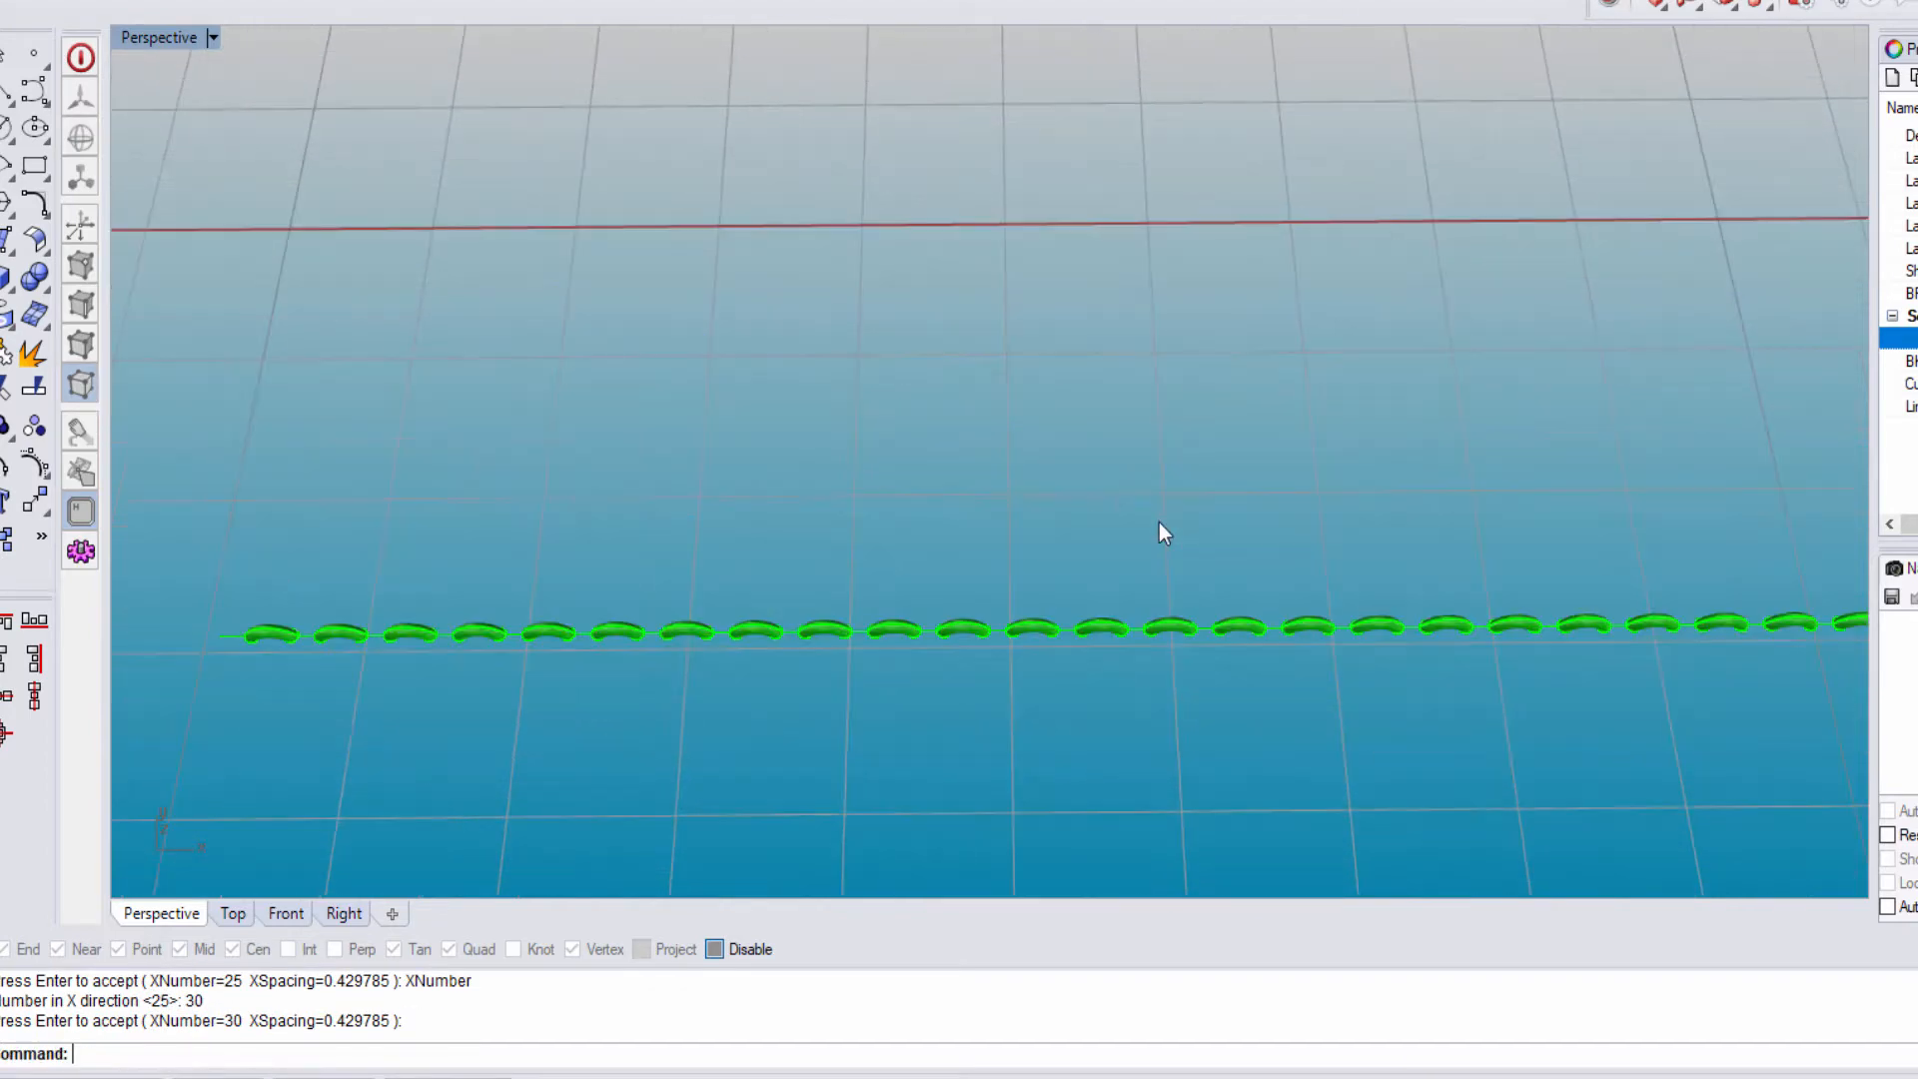
Step: Flow the stitch row from the straight line onto the upper seam curve with Copy=Yes and Rigid=No
right_drag(332, 691, 469, 607)
text(flow)
key(Return)
scroll(825, 609, down, 5)
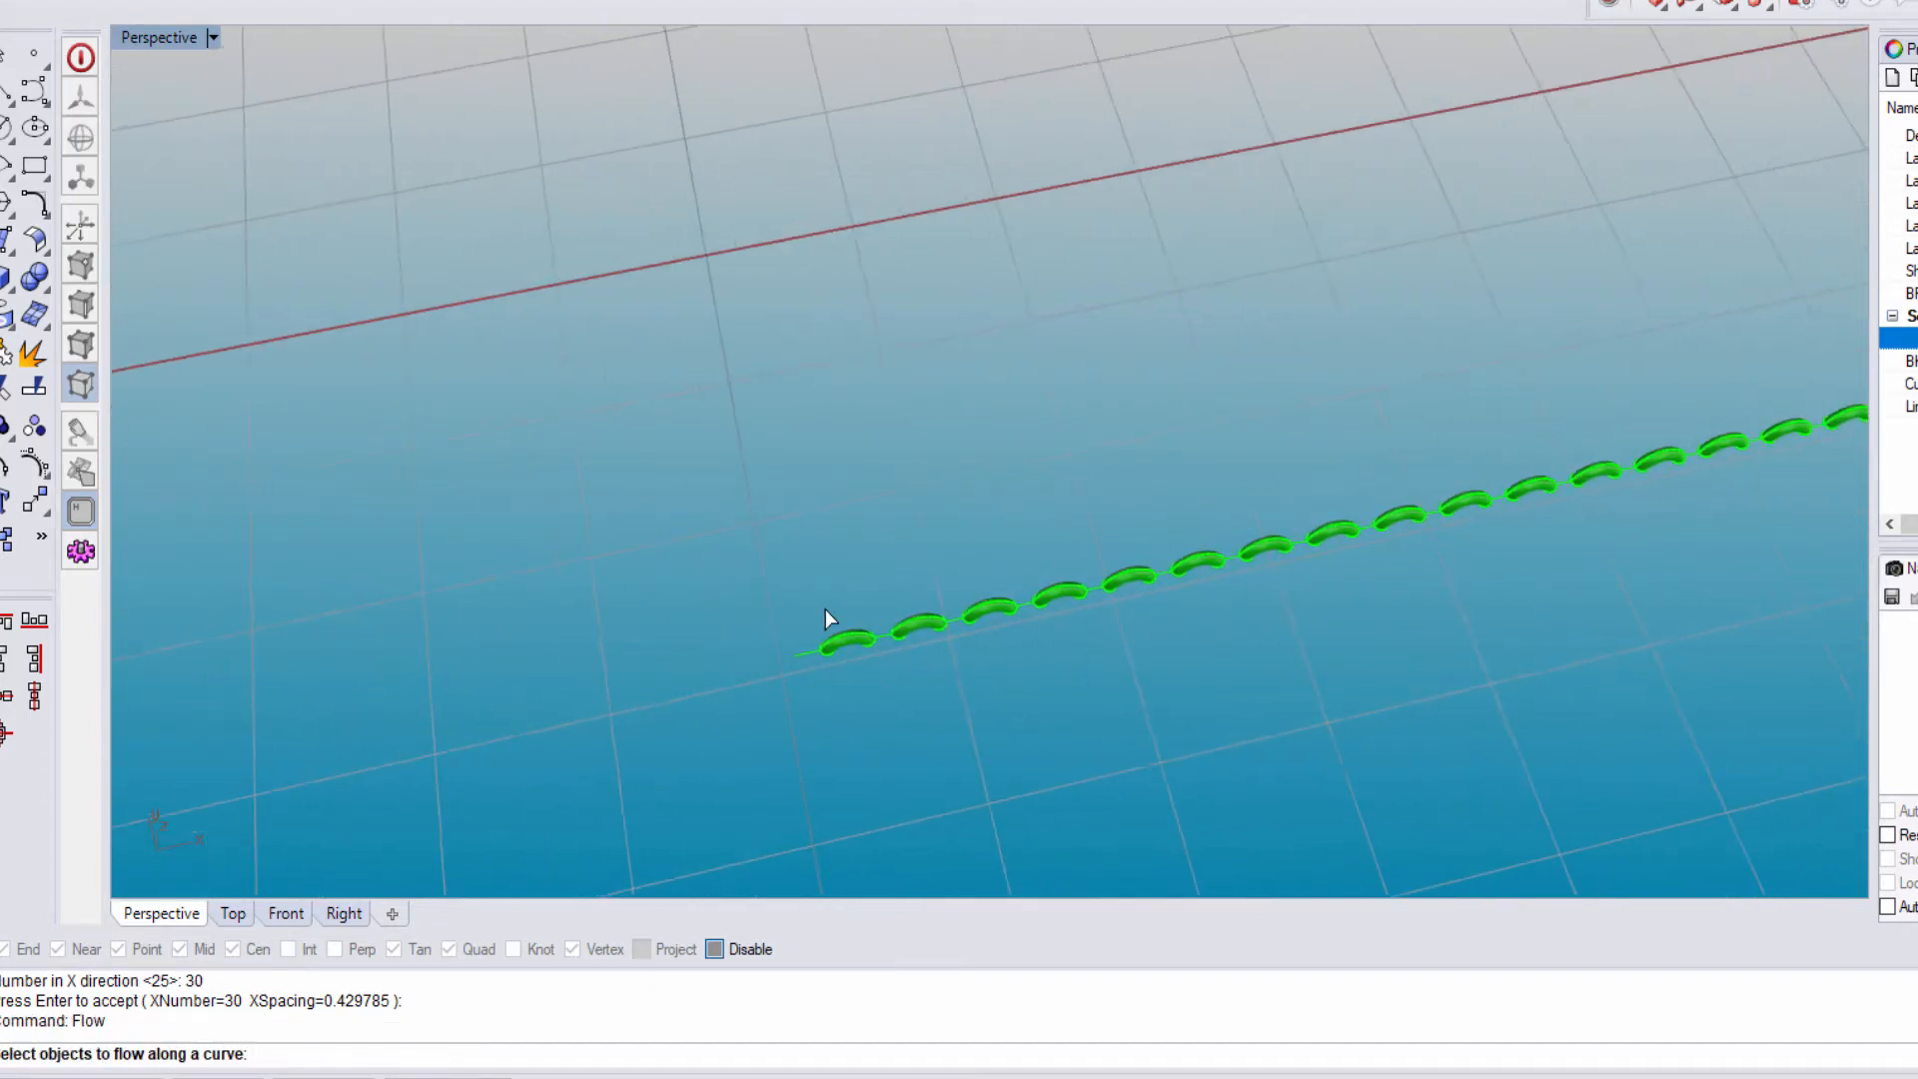
right_drag(877, 602, 790, 529)
drag(783, 500, 1733, 690)
key(Return)
scroll(691, 668, up, 8)
scroll(687, 668, down, 8)
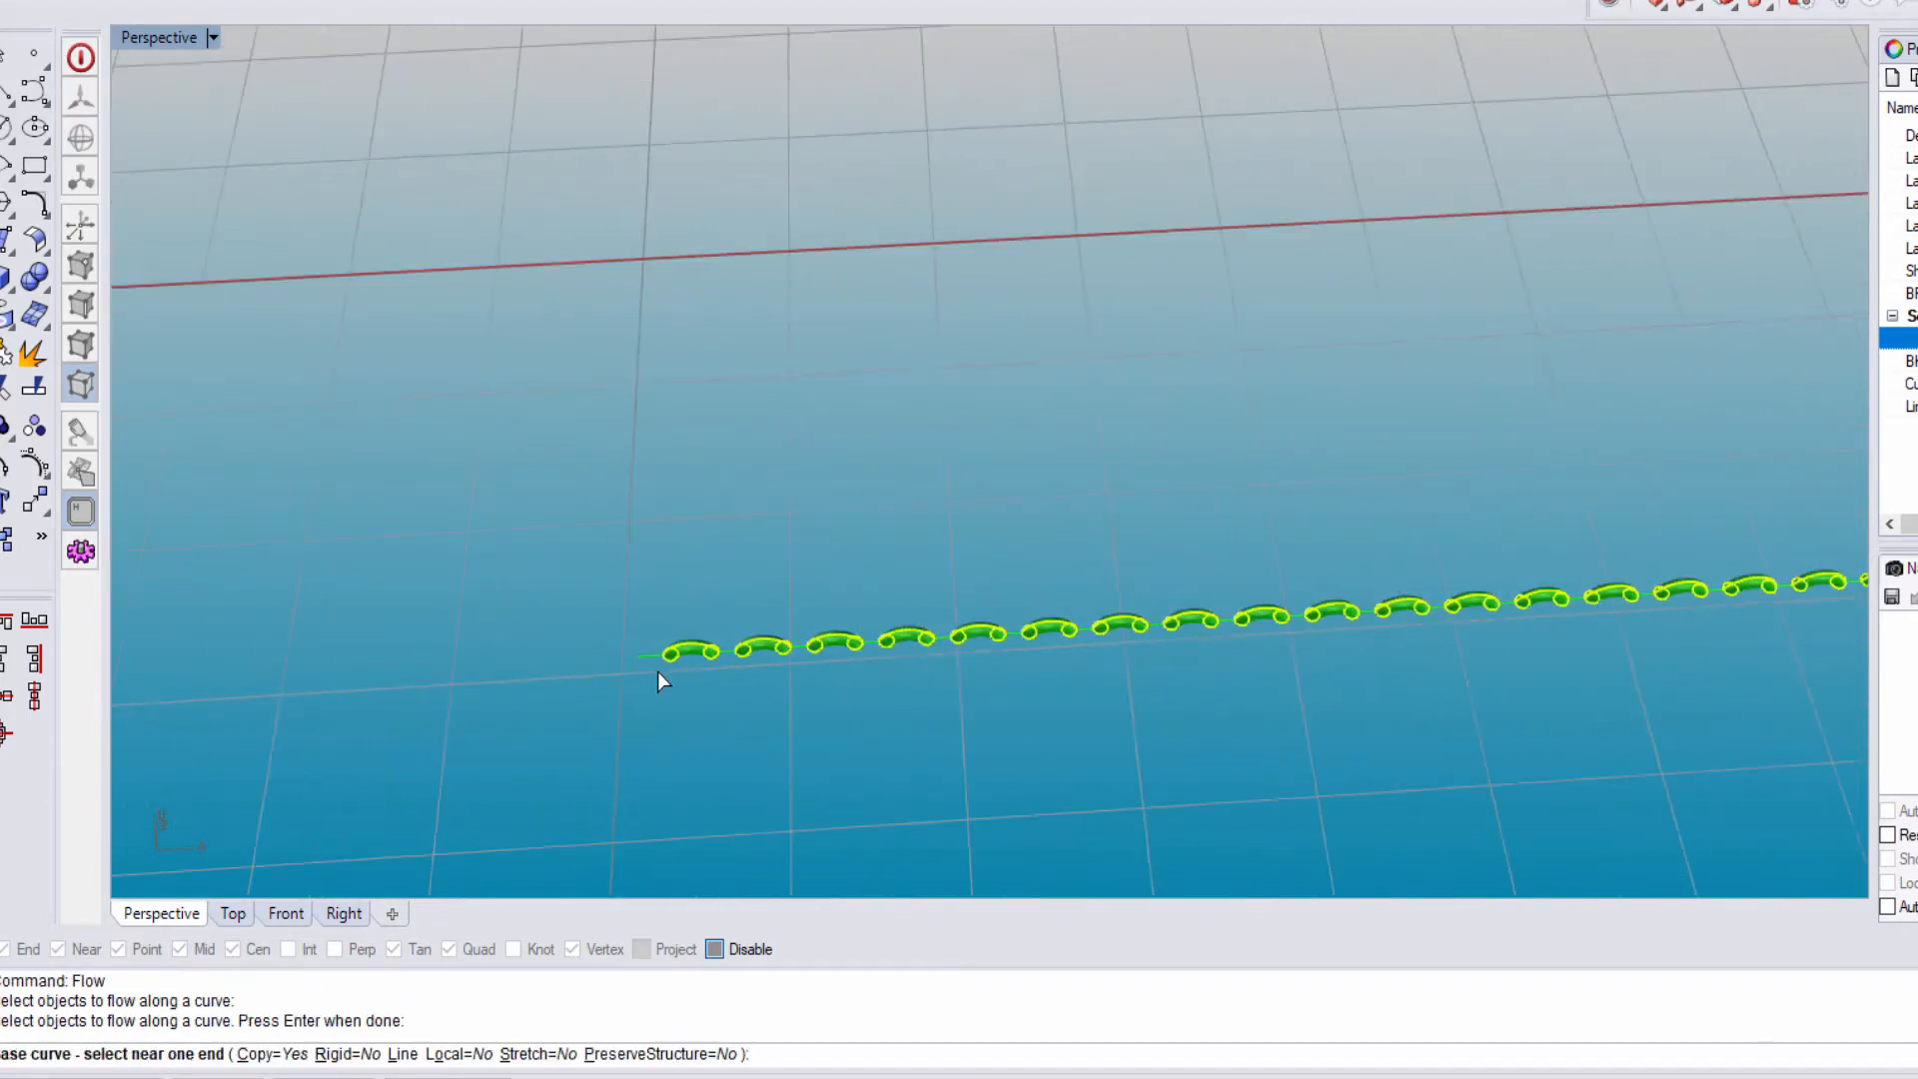
click(657, 671)
shift+right_drag(661, 677, 1498, 629)
scroll(385, 689, up, 5)
click(386, 690)
Step: Inspect the flowed stitches in Rendered mode, undo the flow, and return to Shaded mode
scroll(385, 689, down, 6)
key(ctrl+alt+r)
right_drag(770, 539, 607, 426)
scroll(599, 350, up, 10)
scroll(607, 425, down, 6)
right_drag(908, 446, 1063, 647)
key(ctrl+z)
scroll(1240, 751, up, 4)
key(ctrl+alt+s)
right_drag(1241, 751, 1328, 779)
Step: Try to flow the stitch row from its straight line onto the upper seam curve with Rigid=Yes and Local=Yes
middle_click(883, 577)
click(939, 680)
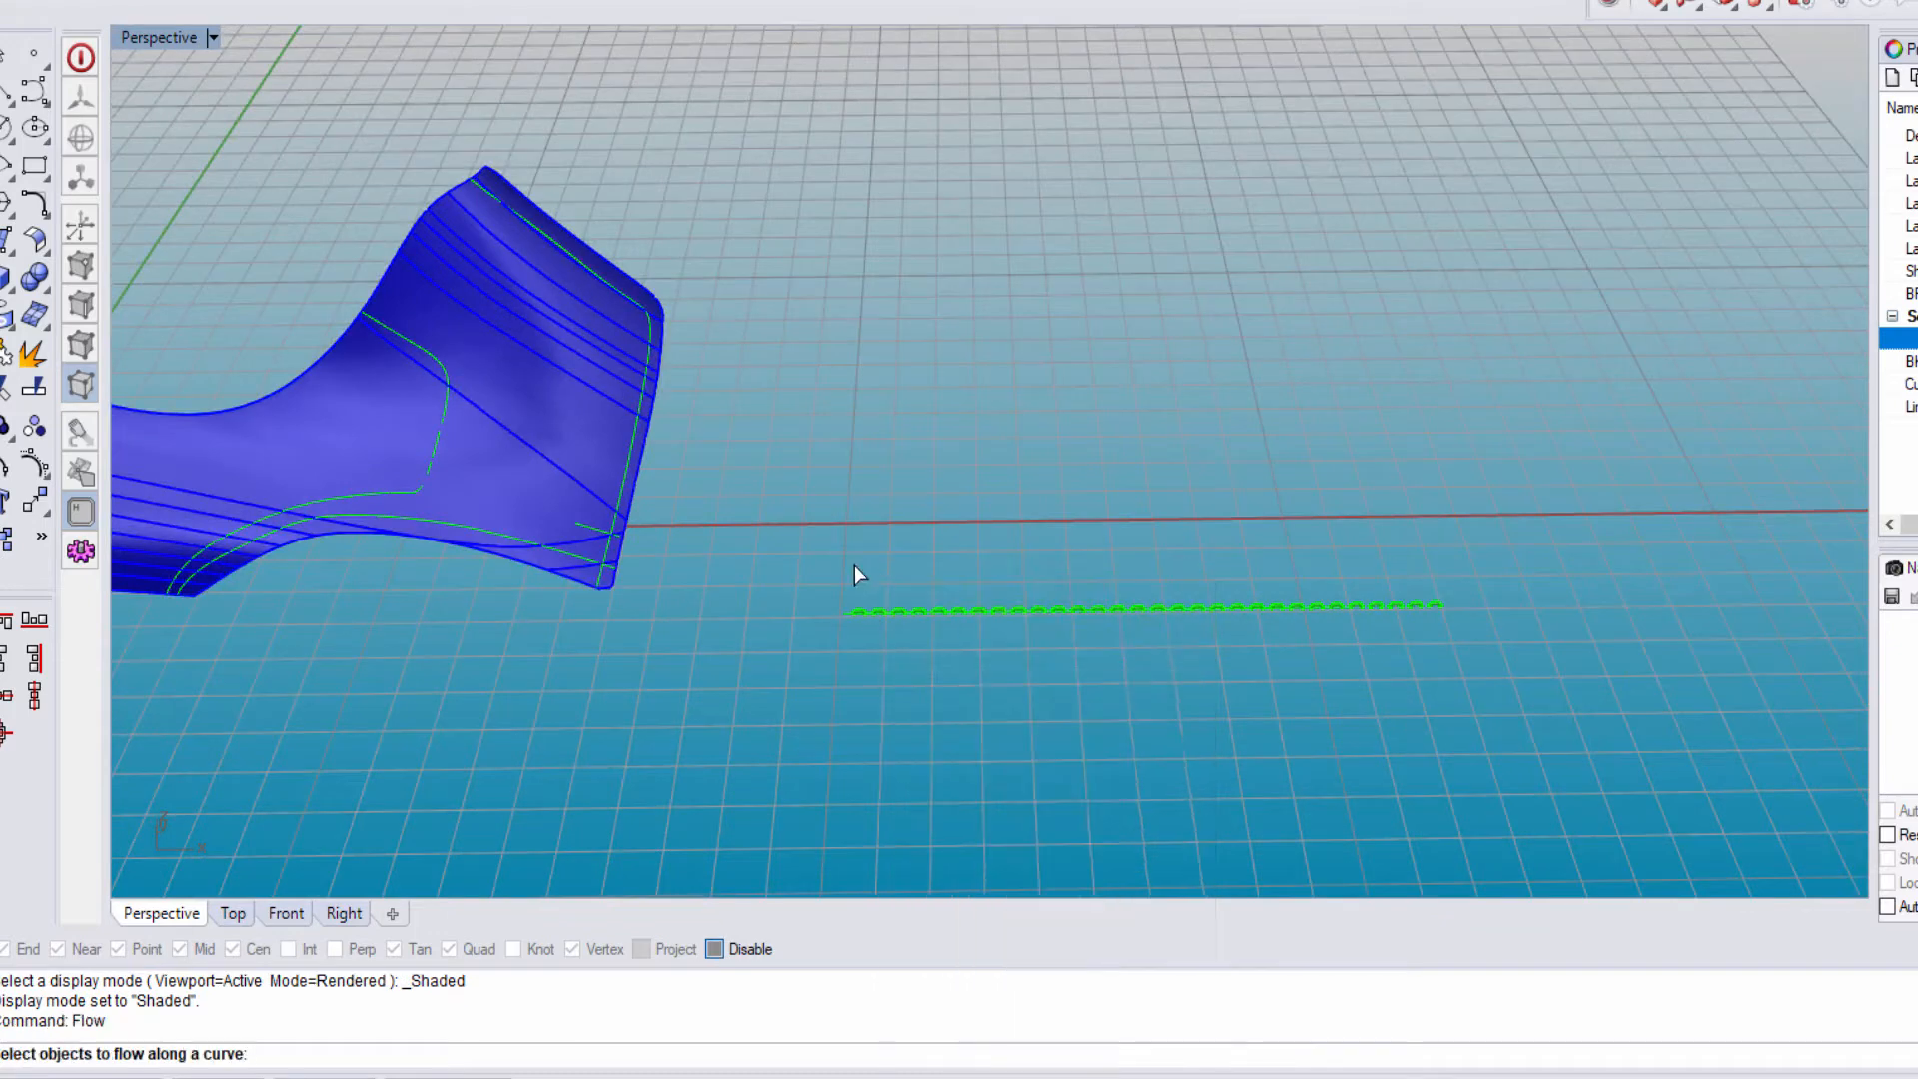
drag(854, 565, 1518, 690)
scroll(877, 599, up, 4)
key(Return)
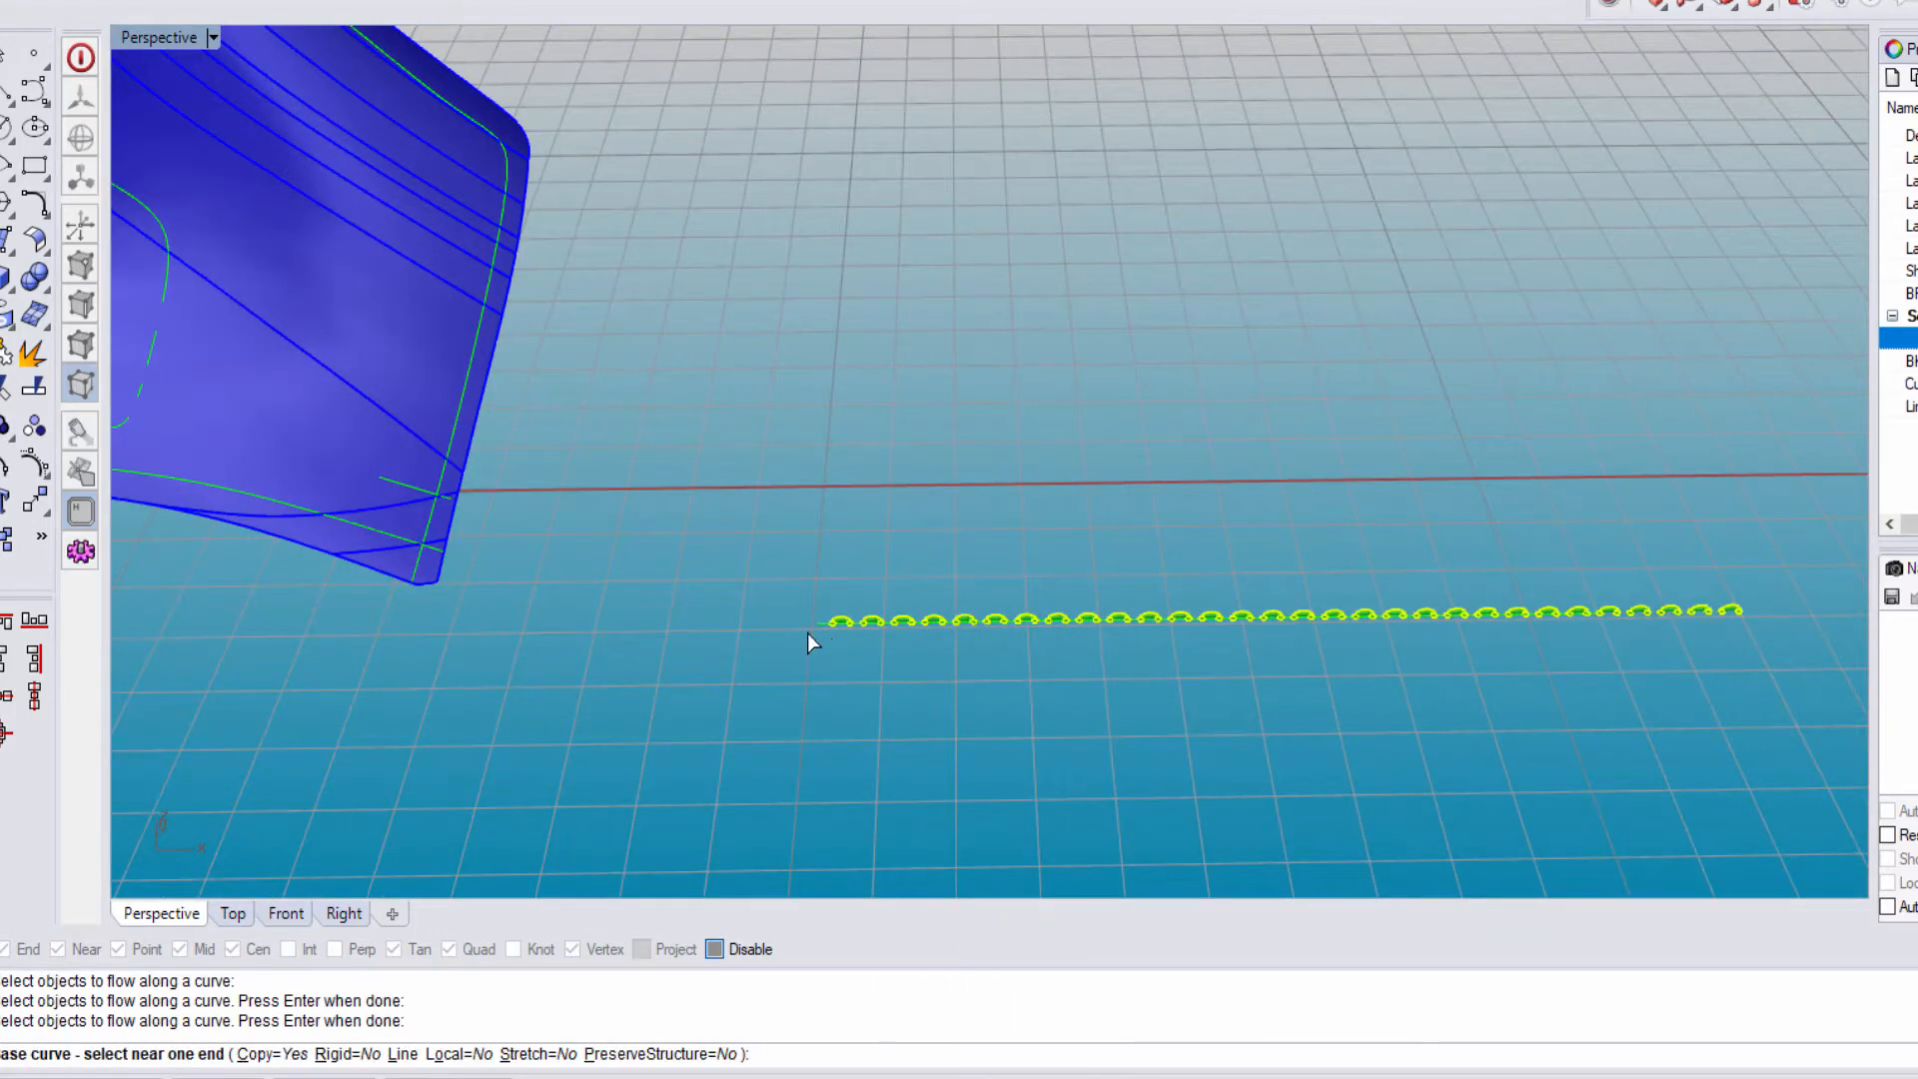
click(344, 1055)
click(465, 1055)
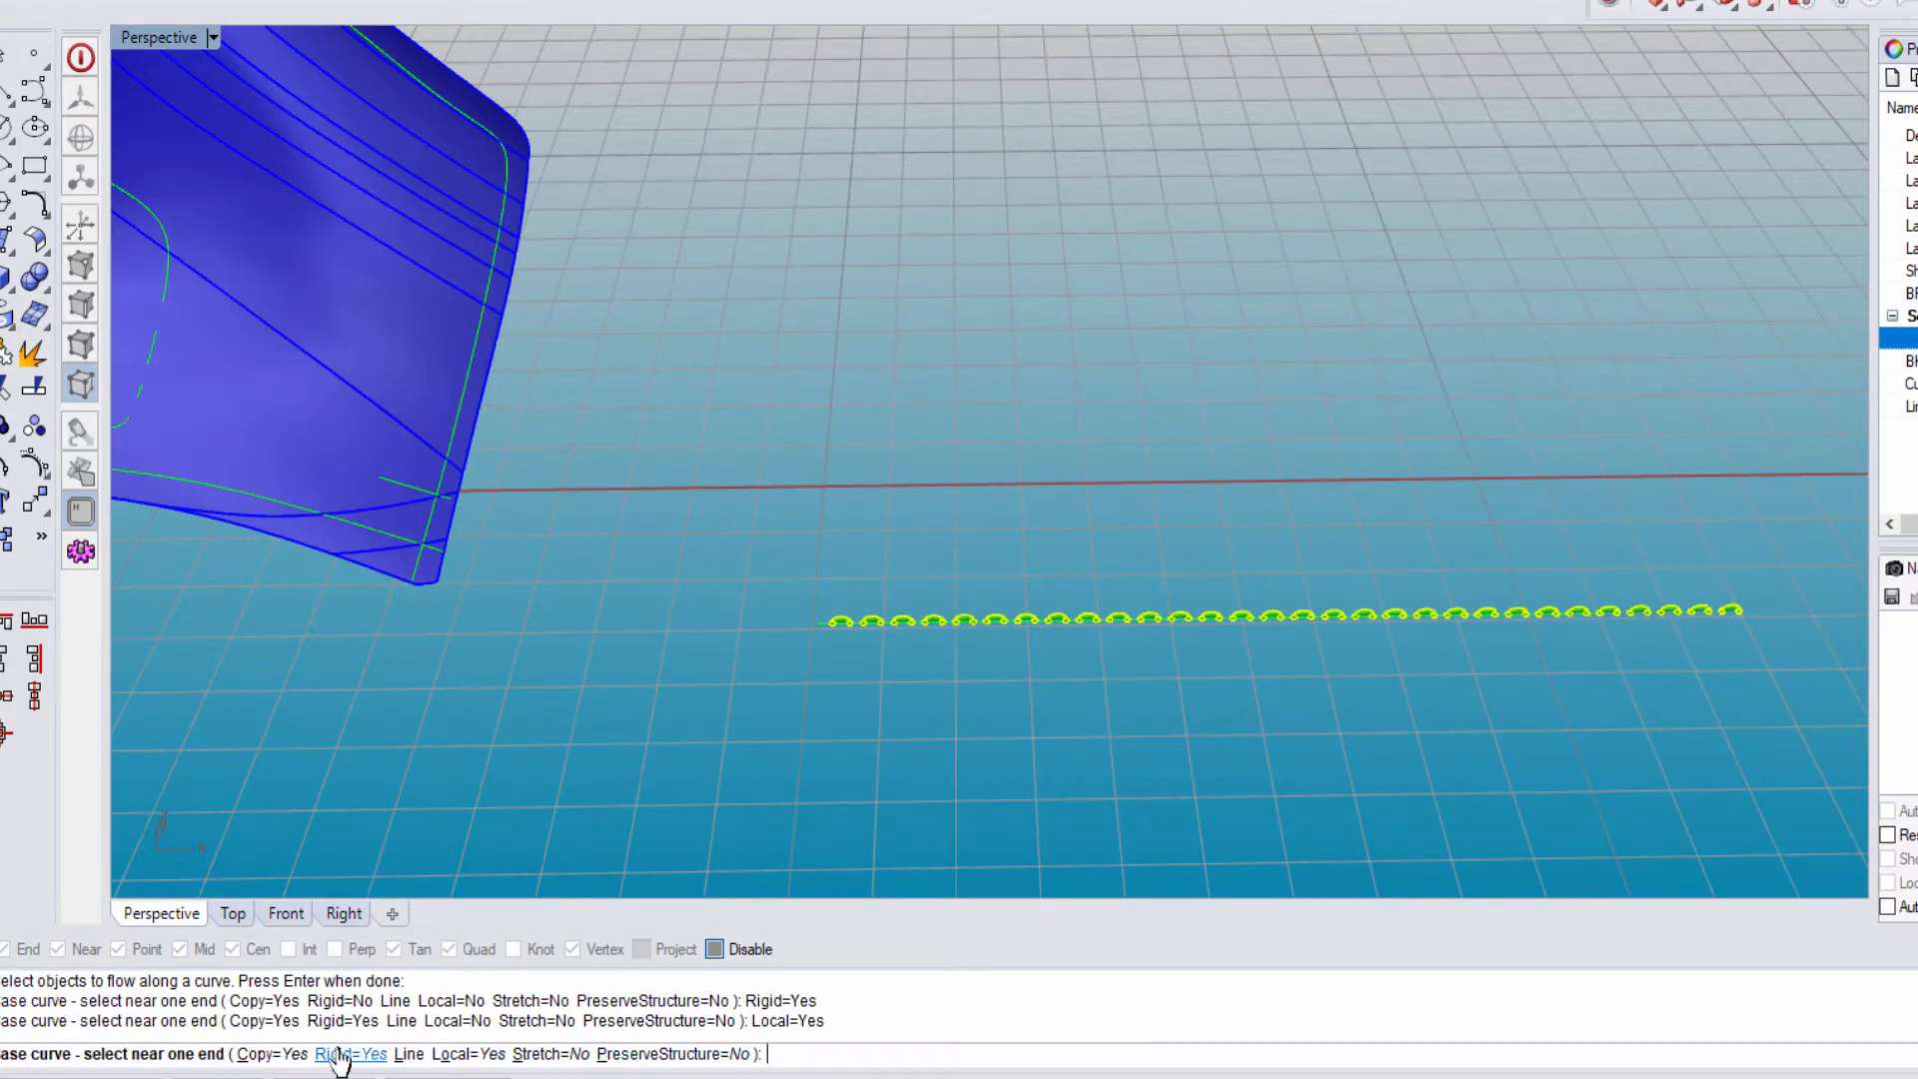
scroll(813, 632, up, 2)
click(815, 625)
scroll(615, 692, down, 5)
scroll(389, 642, up, 6)
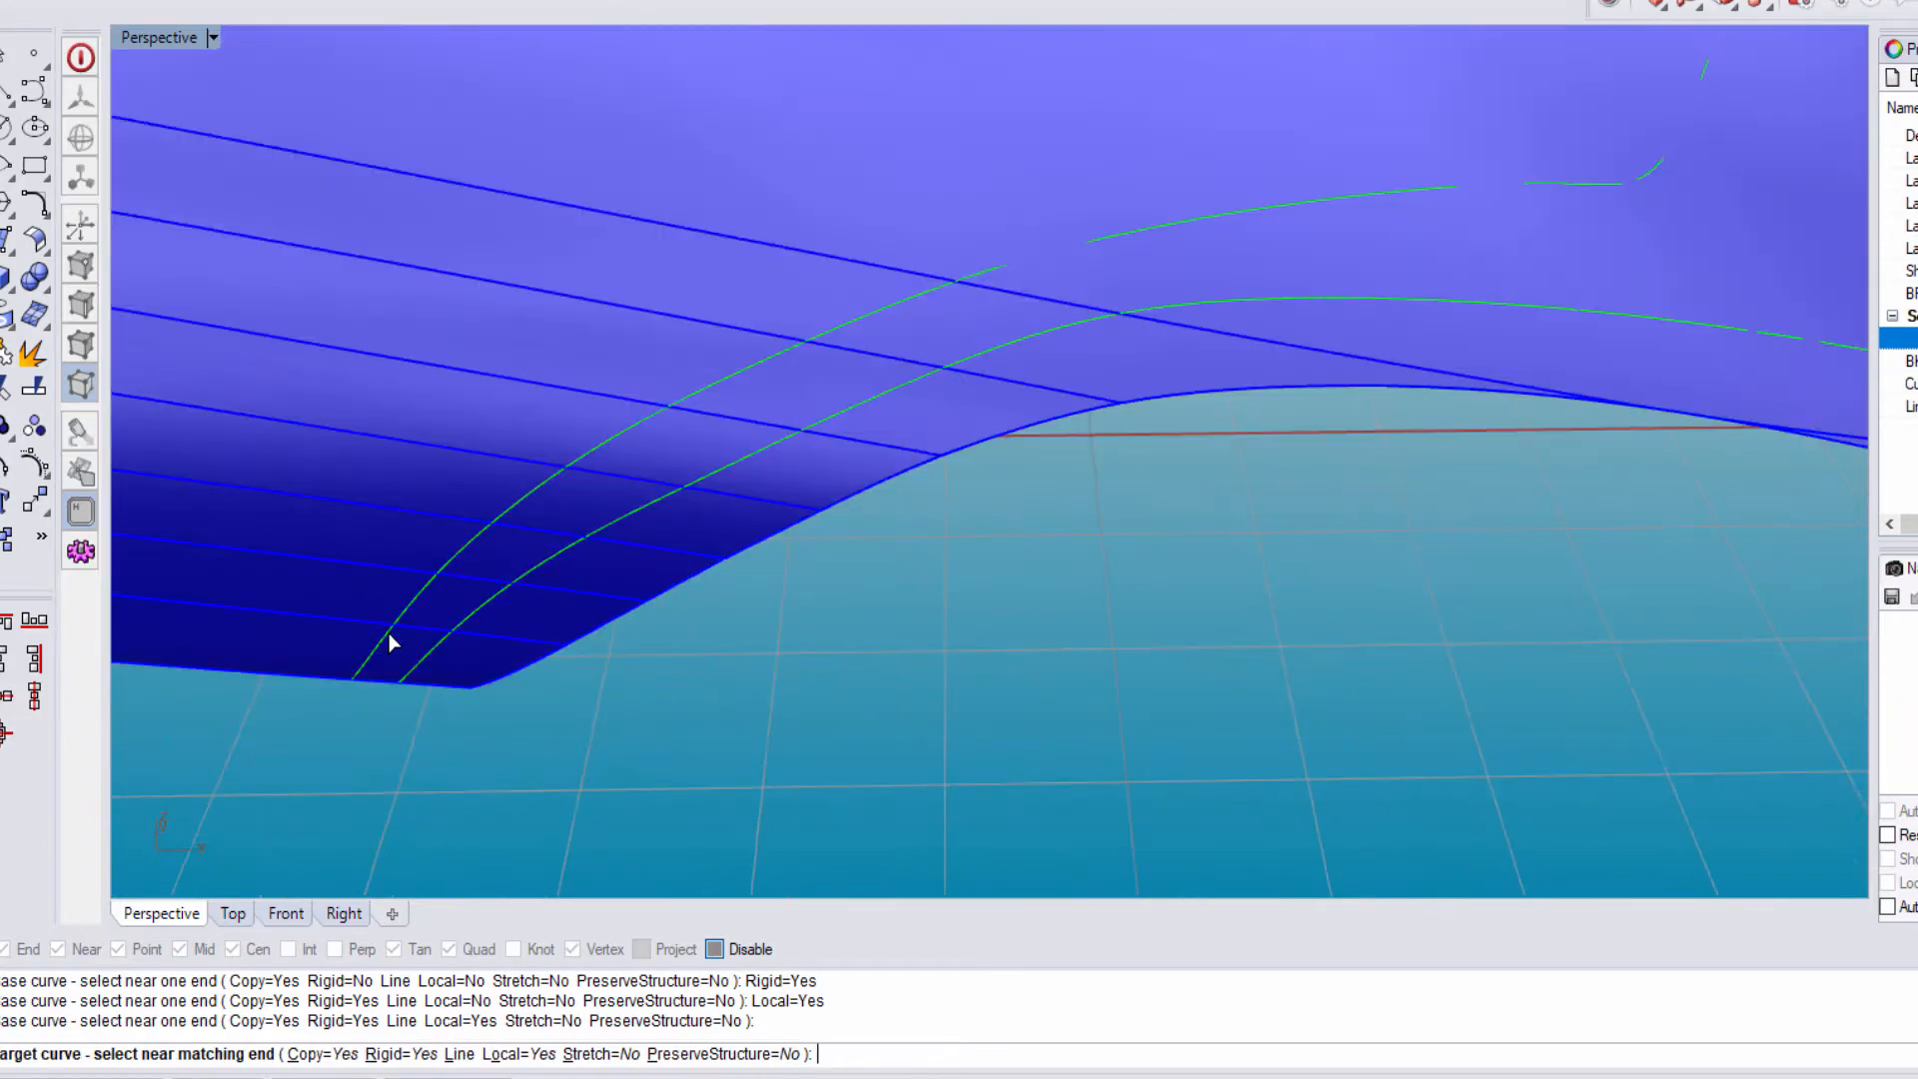
click(384, 647)
key(Escape)
Step: Flow the stitch row from its straight line onto the upper seam curve and check the stitches around the corner
scroll(758, 586, down, 5)
key(Return)
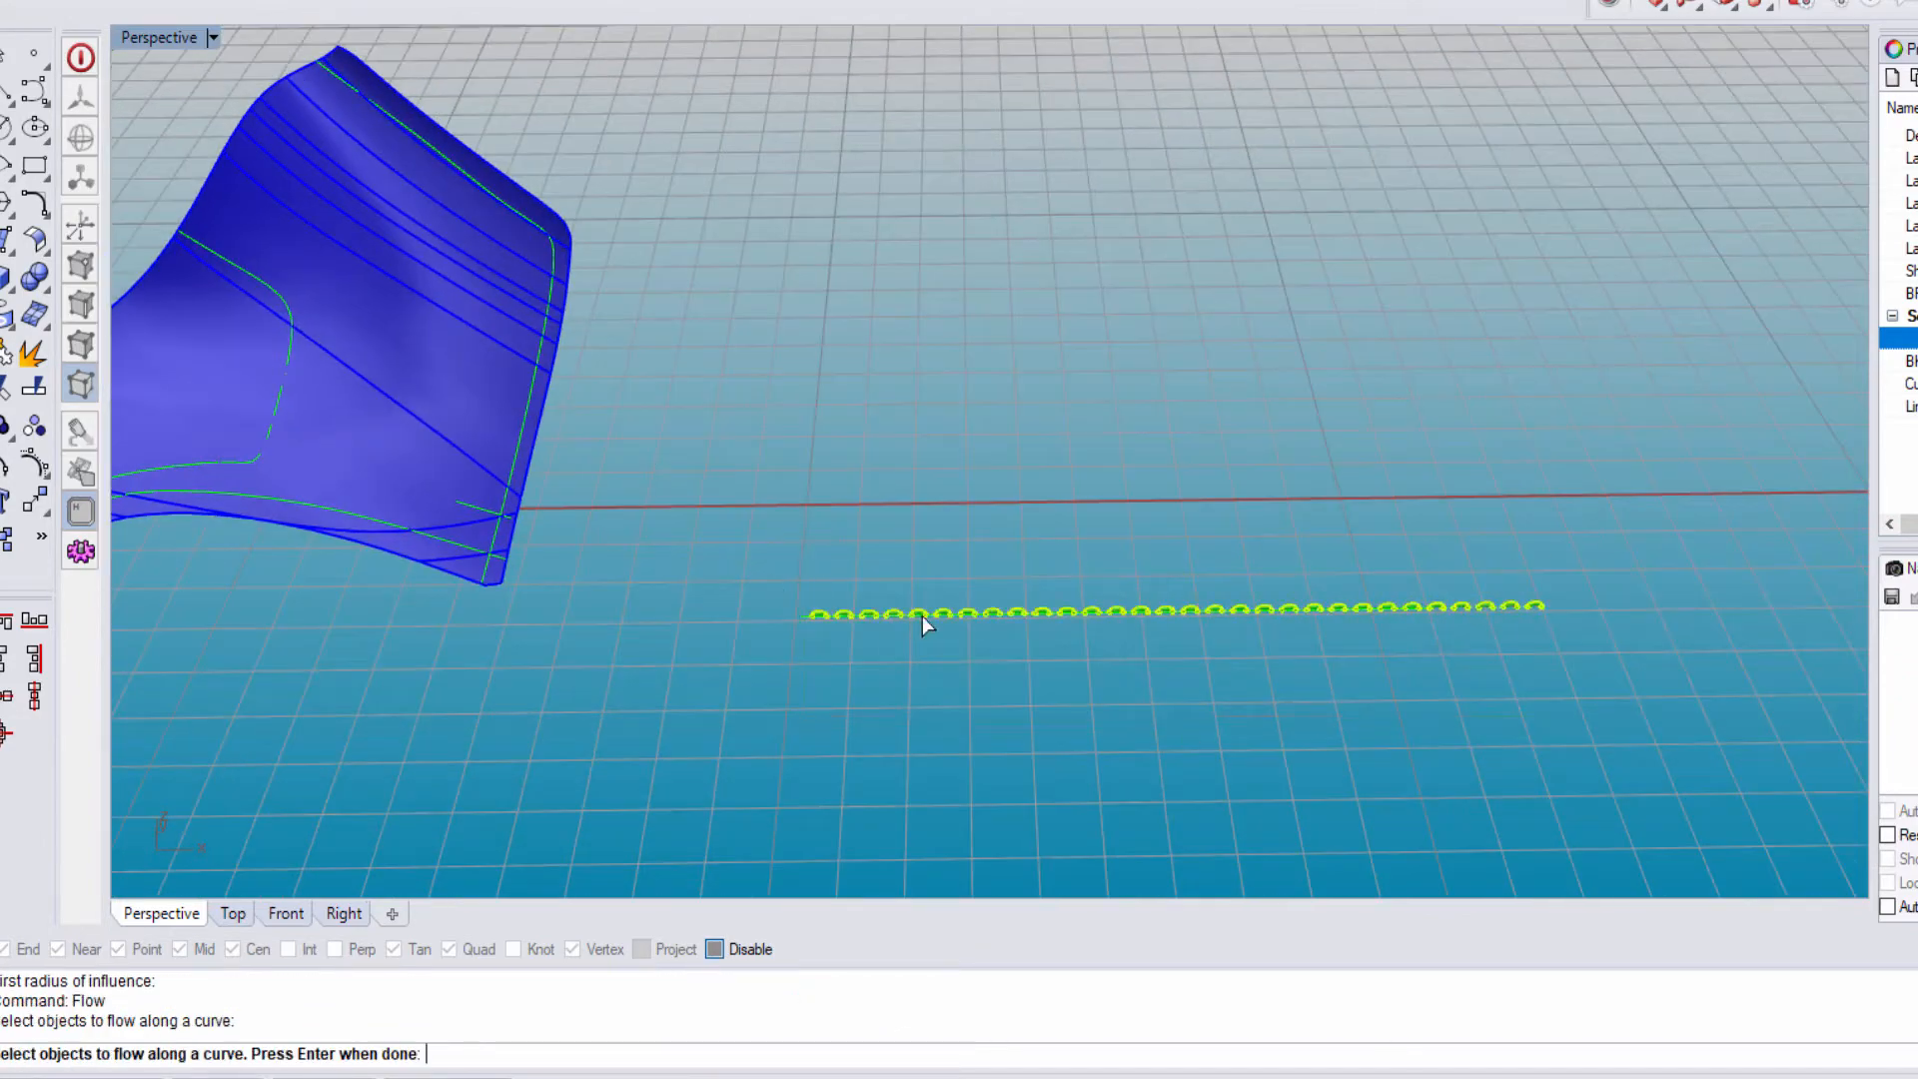
key(Return)
click(827, 604)
scroll(899, 596, down, 4)
scroll(560, 392, up, 5)
click(560, 391)
scroll(774, 344, down, 2)
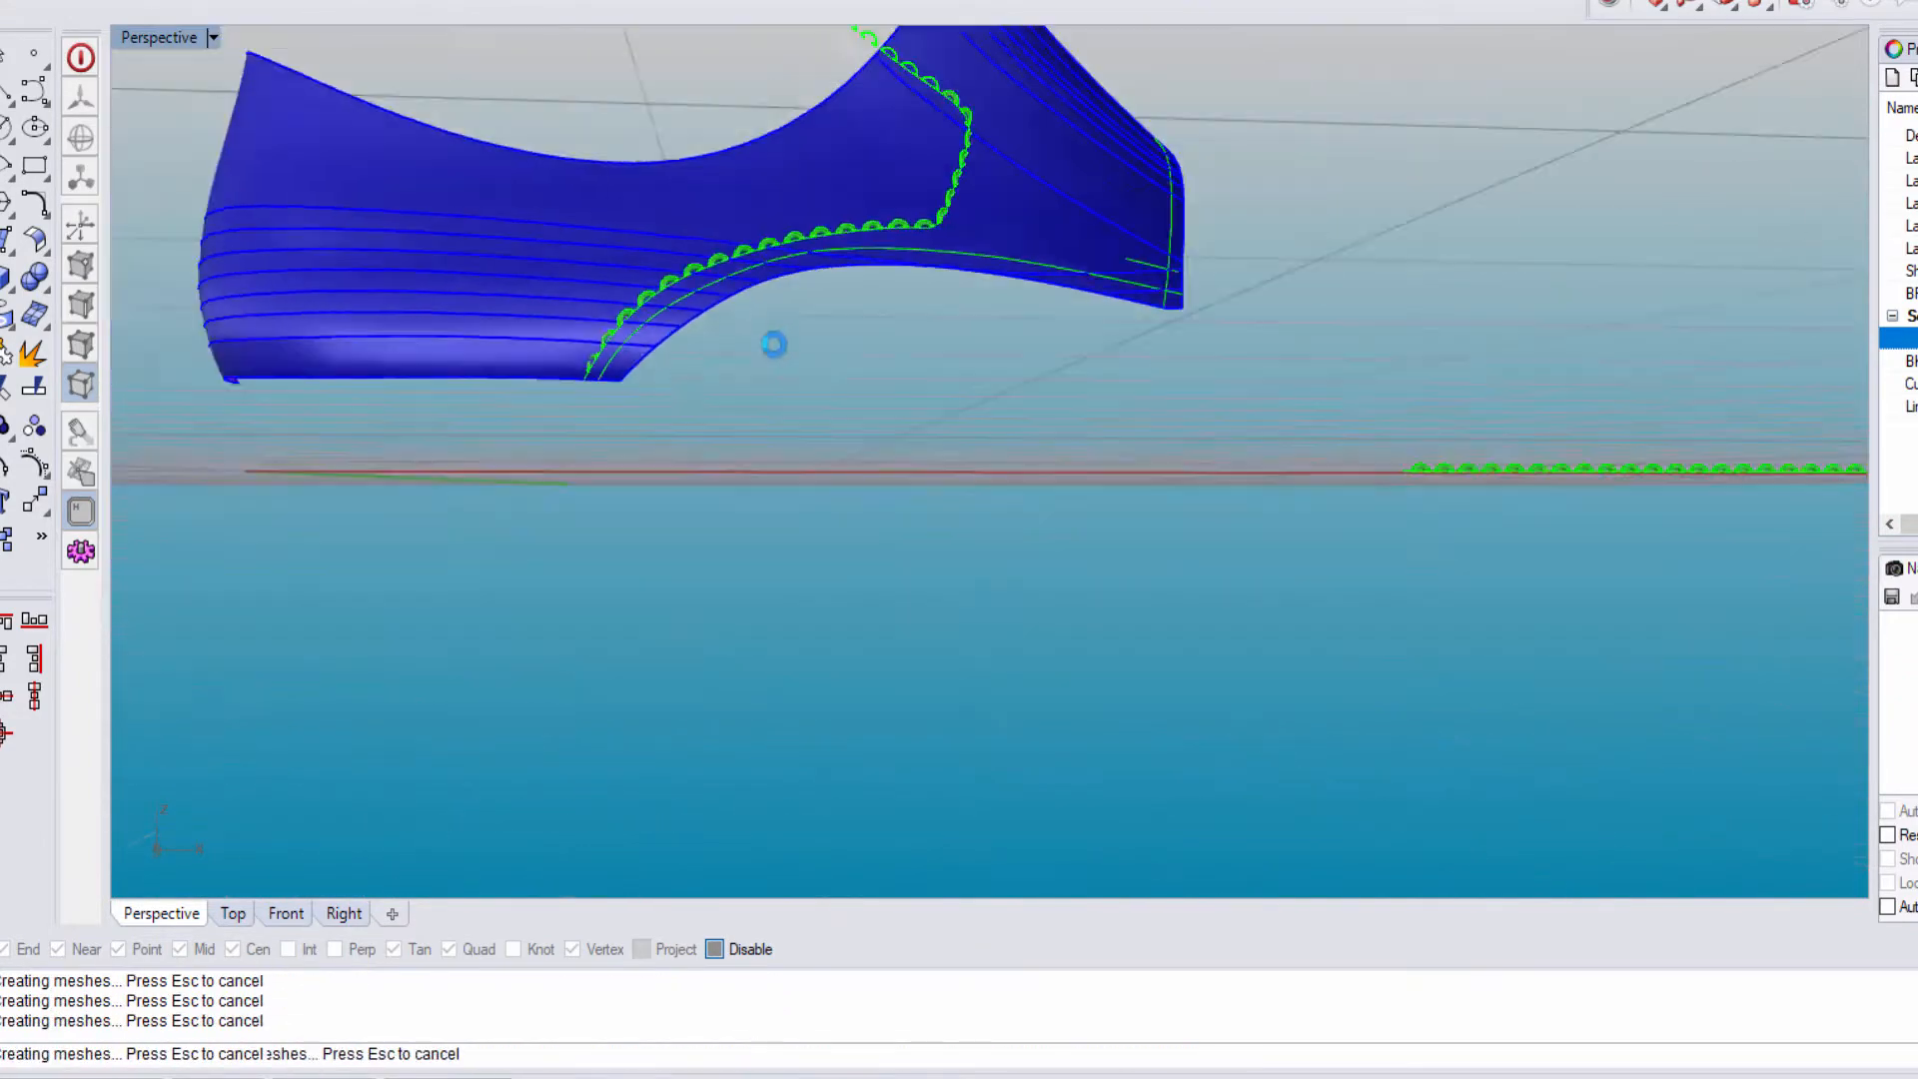
scroll(974, 329, up, 4)
scroll(877, 355, down, 4)
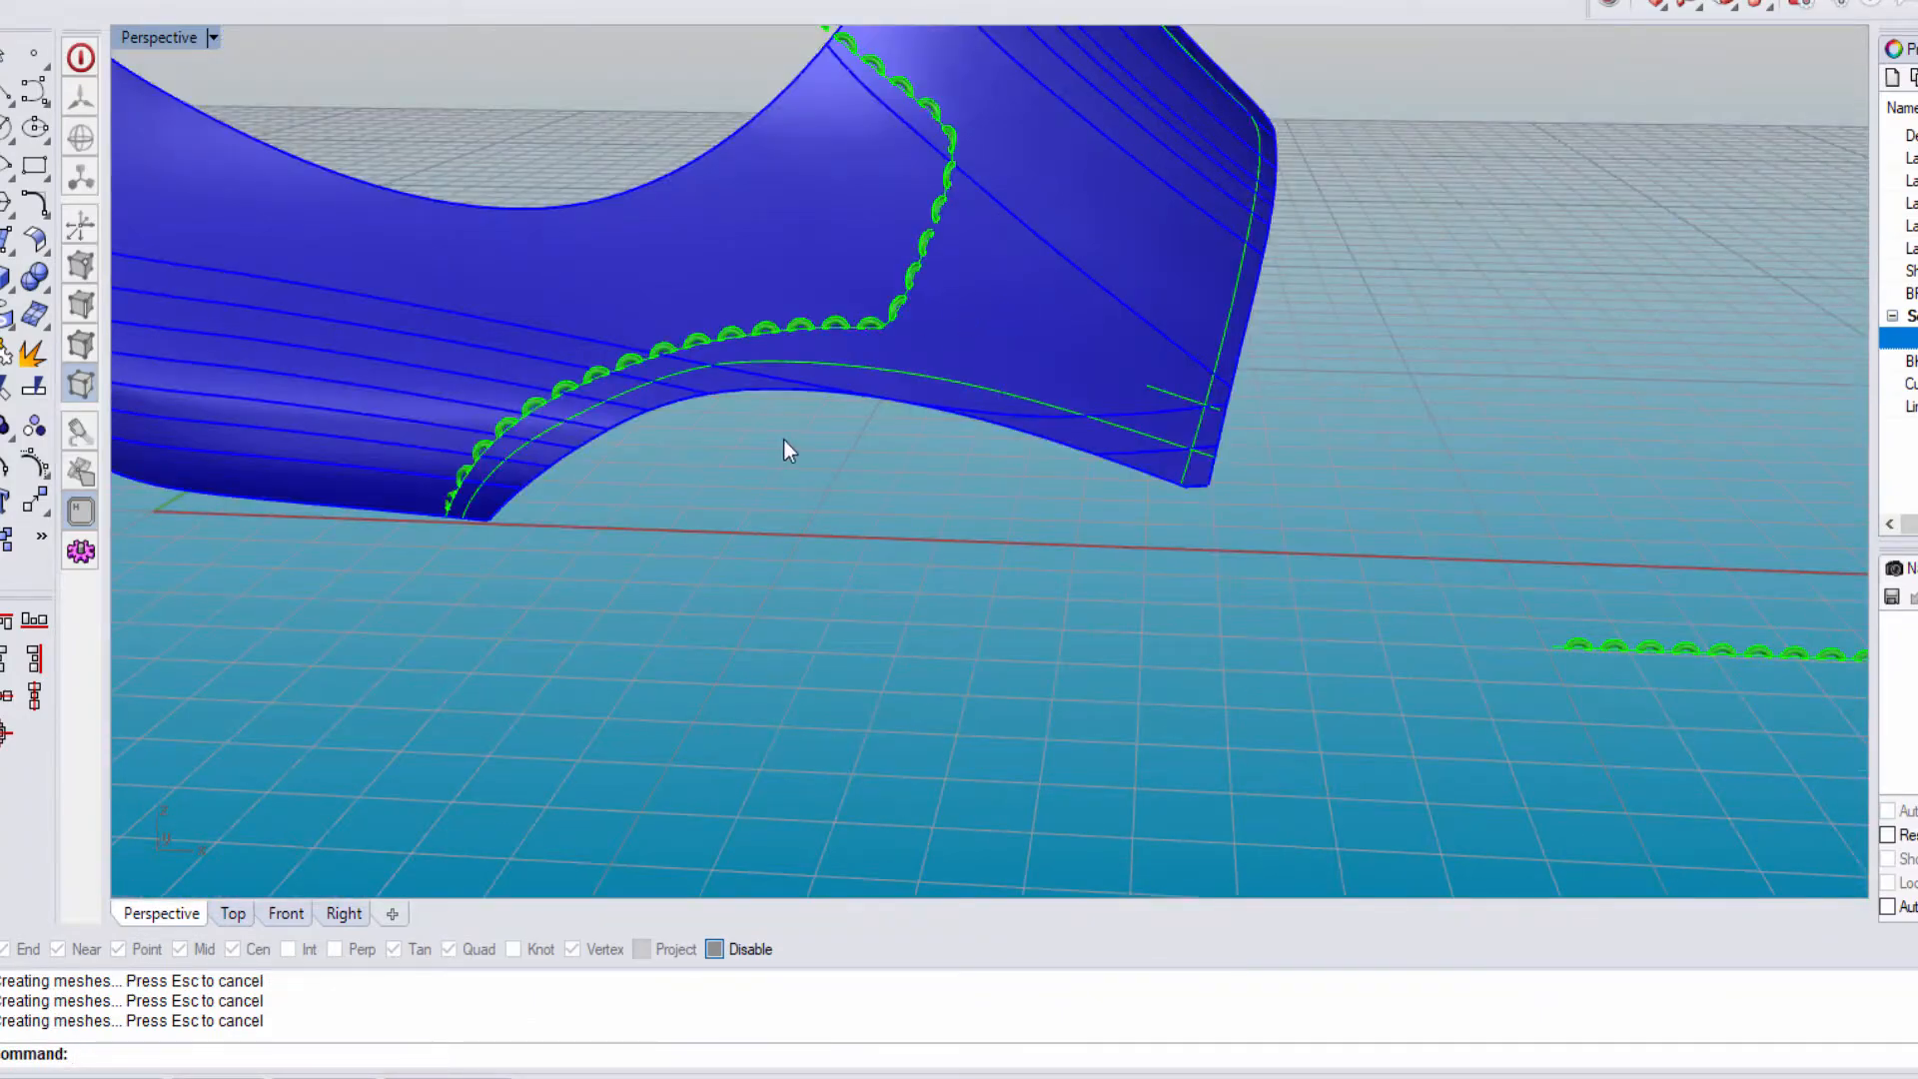
Step: Try moving the end stitch of the straight row with the gumball to test the history link, and undo the moves
right_drag(783, 440, 1602, 491)
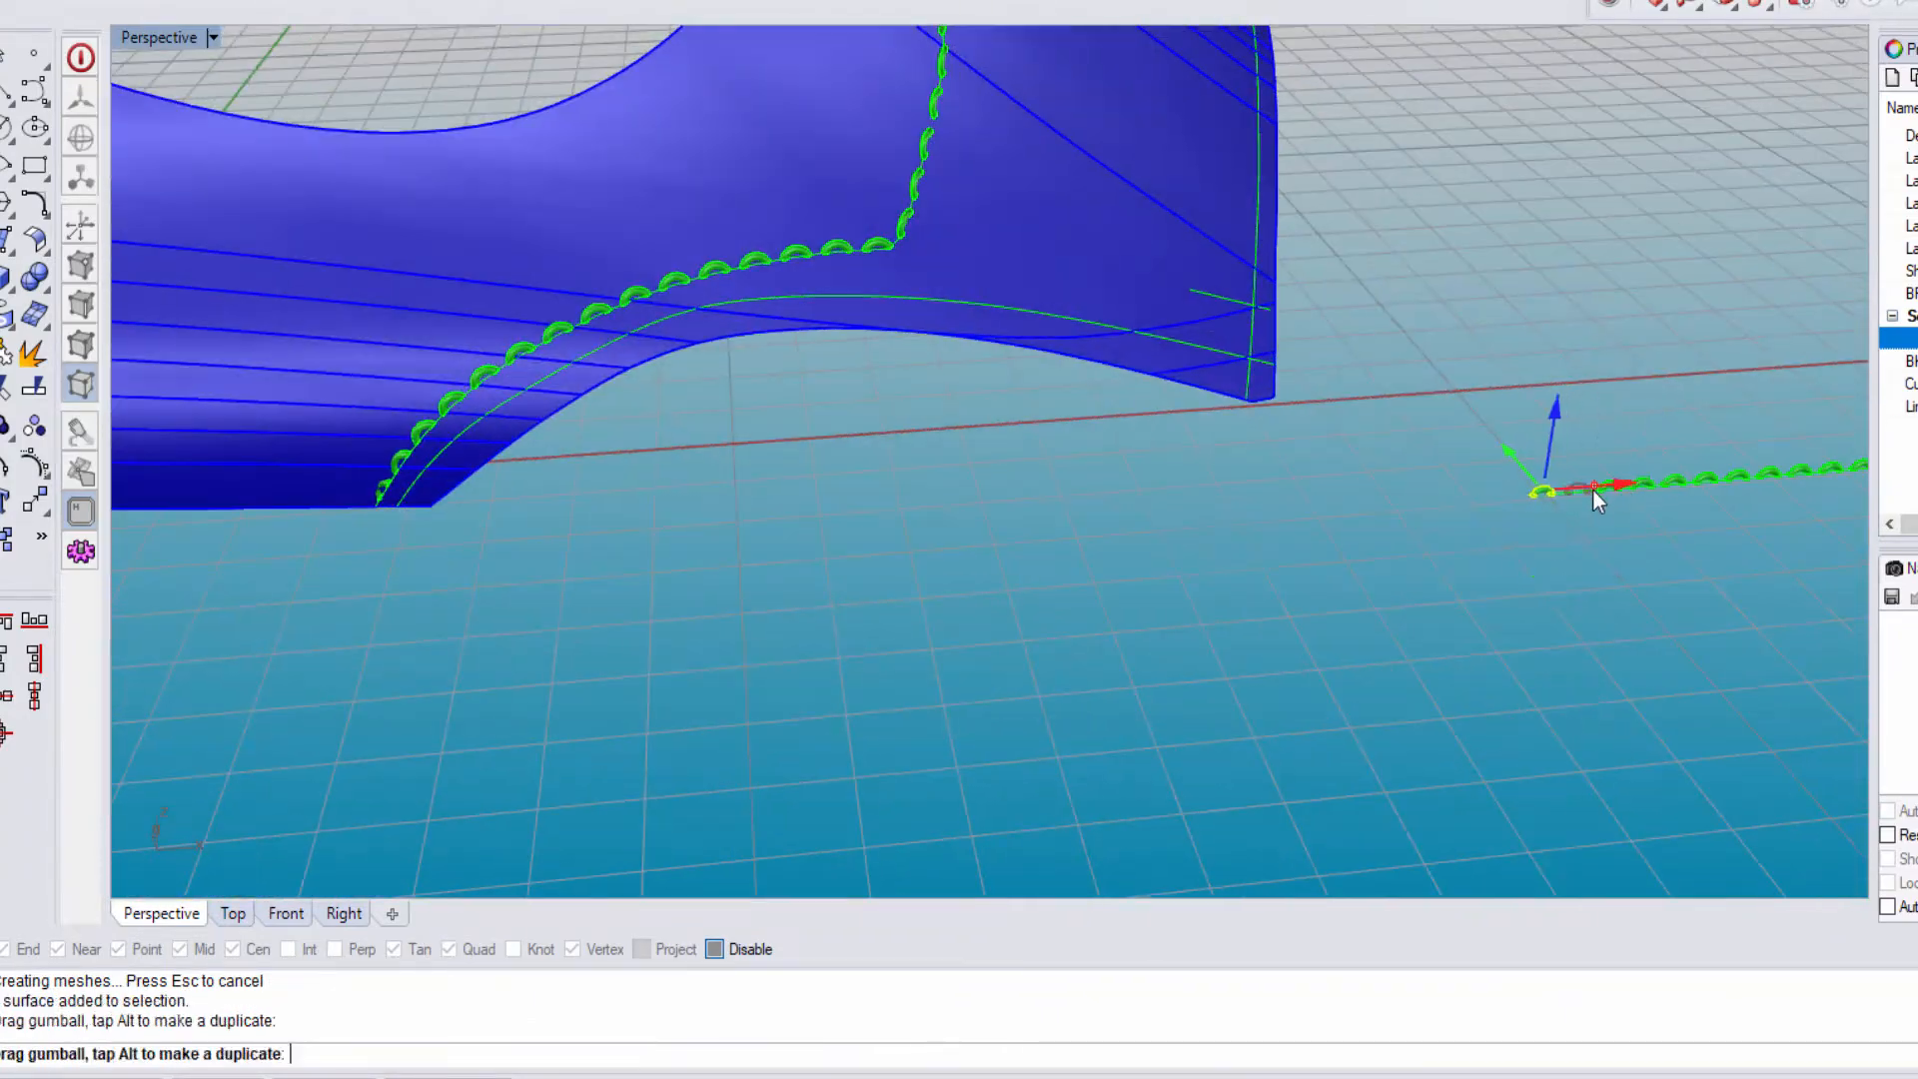
drag(1592, 490, 1588, 491)
key(ctrl+z)
scroll(1570, 500, down, 4)
right_drag(1570, 501, 1248, 699)
drag(1245, 698, 1226, 699)
key(ctrl+z)
Step: Try rotating a stitch in the straight row with the gumball to test the flowed seam's response, and undo the rotation
right_drag(1229, 717, 1318, 869)
drag(975, 519, 1239, 624)
right_drag(1239, 624, 1099, 669)
click(589, 298)
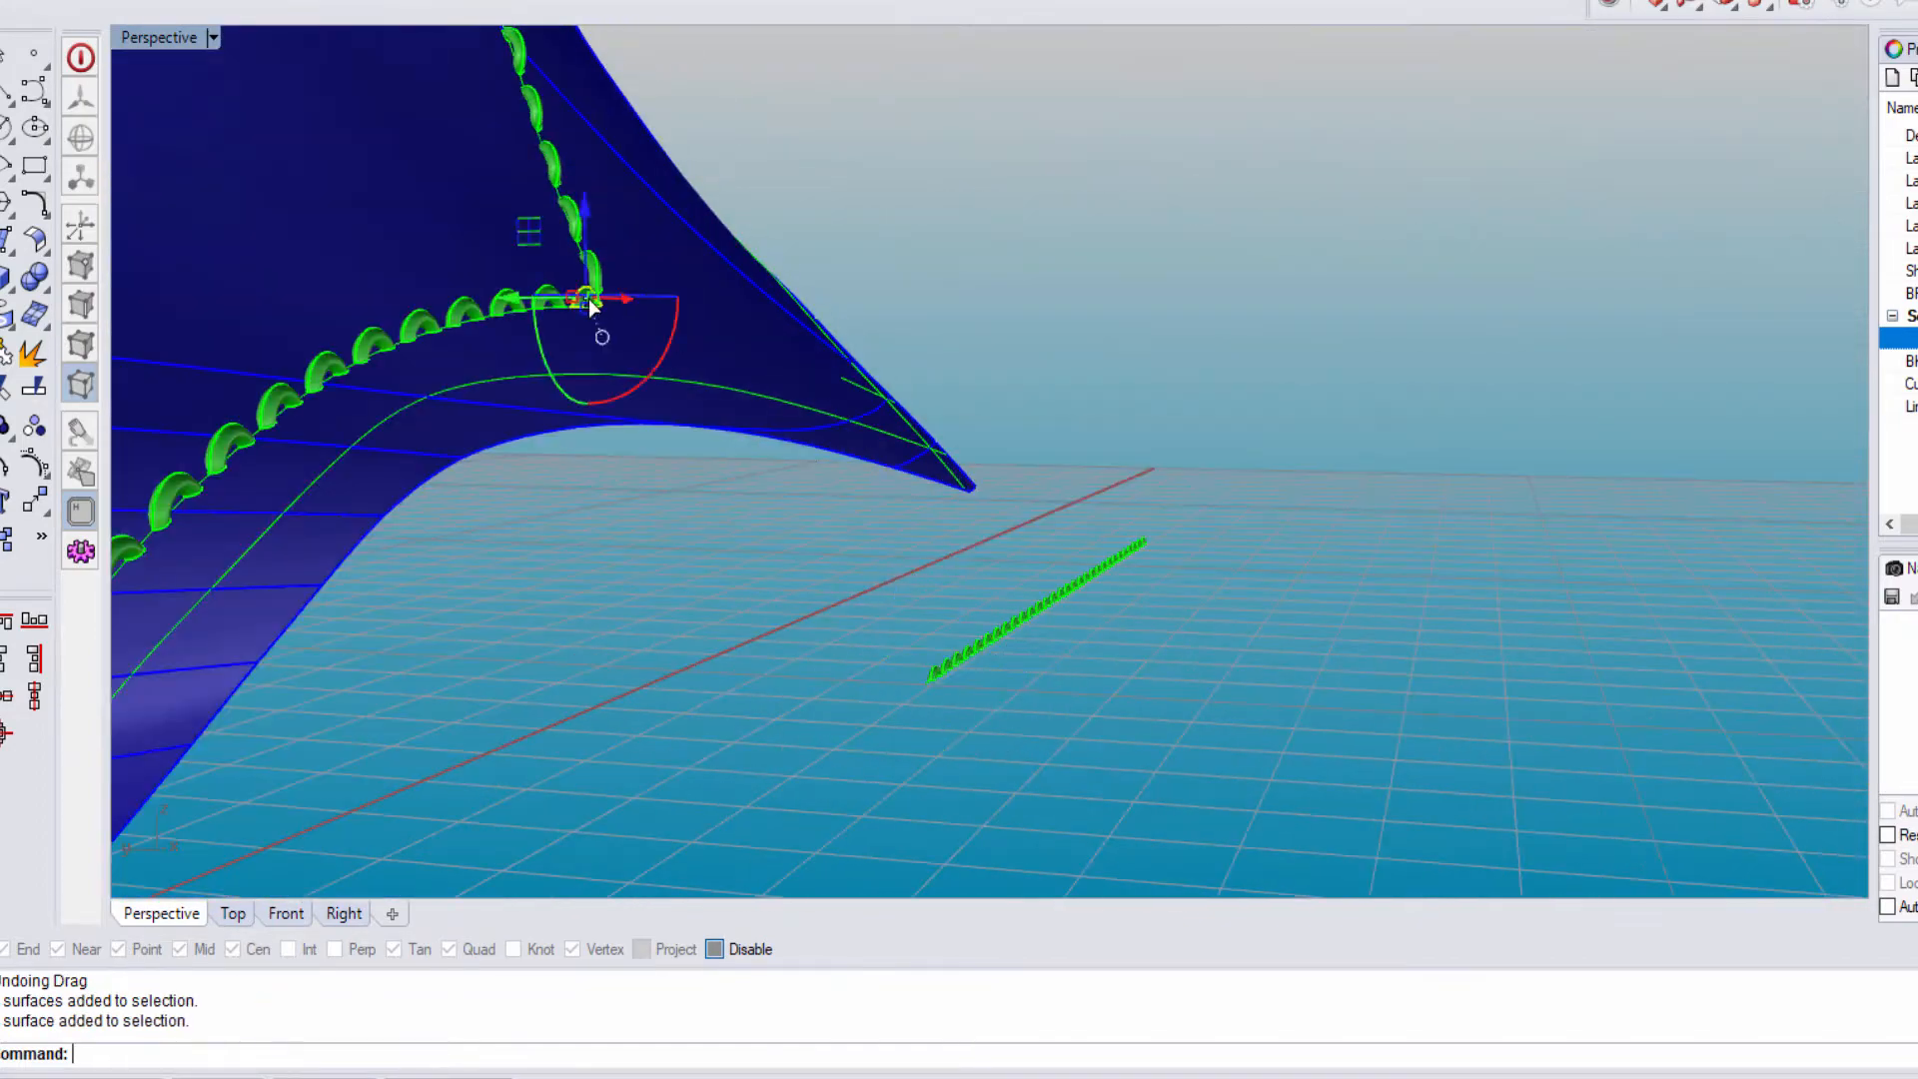
drag(677, 378, 1079, 740)
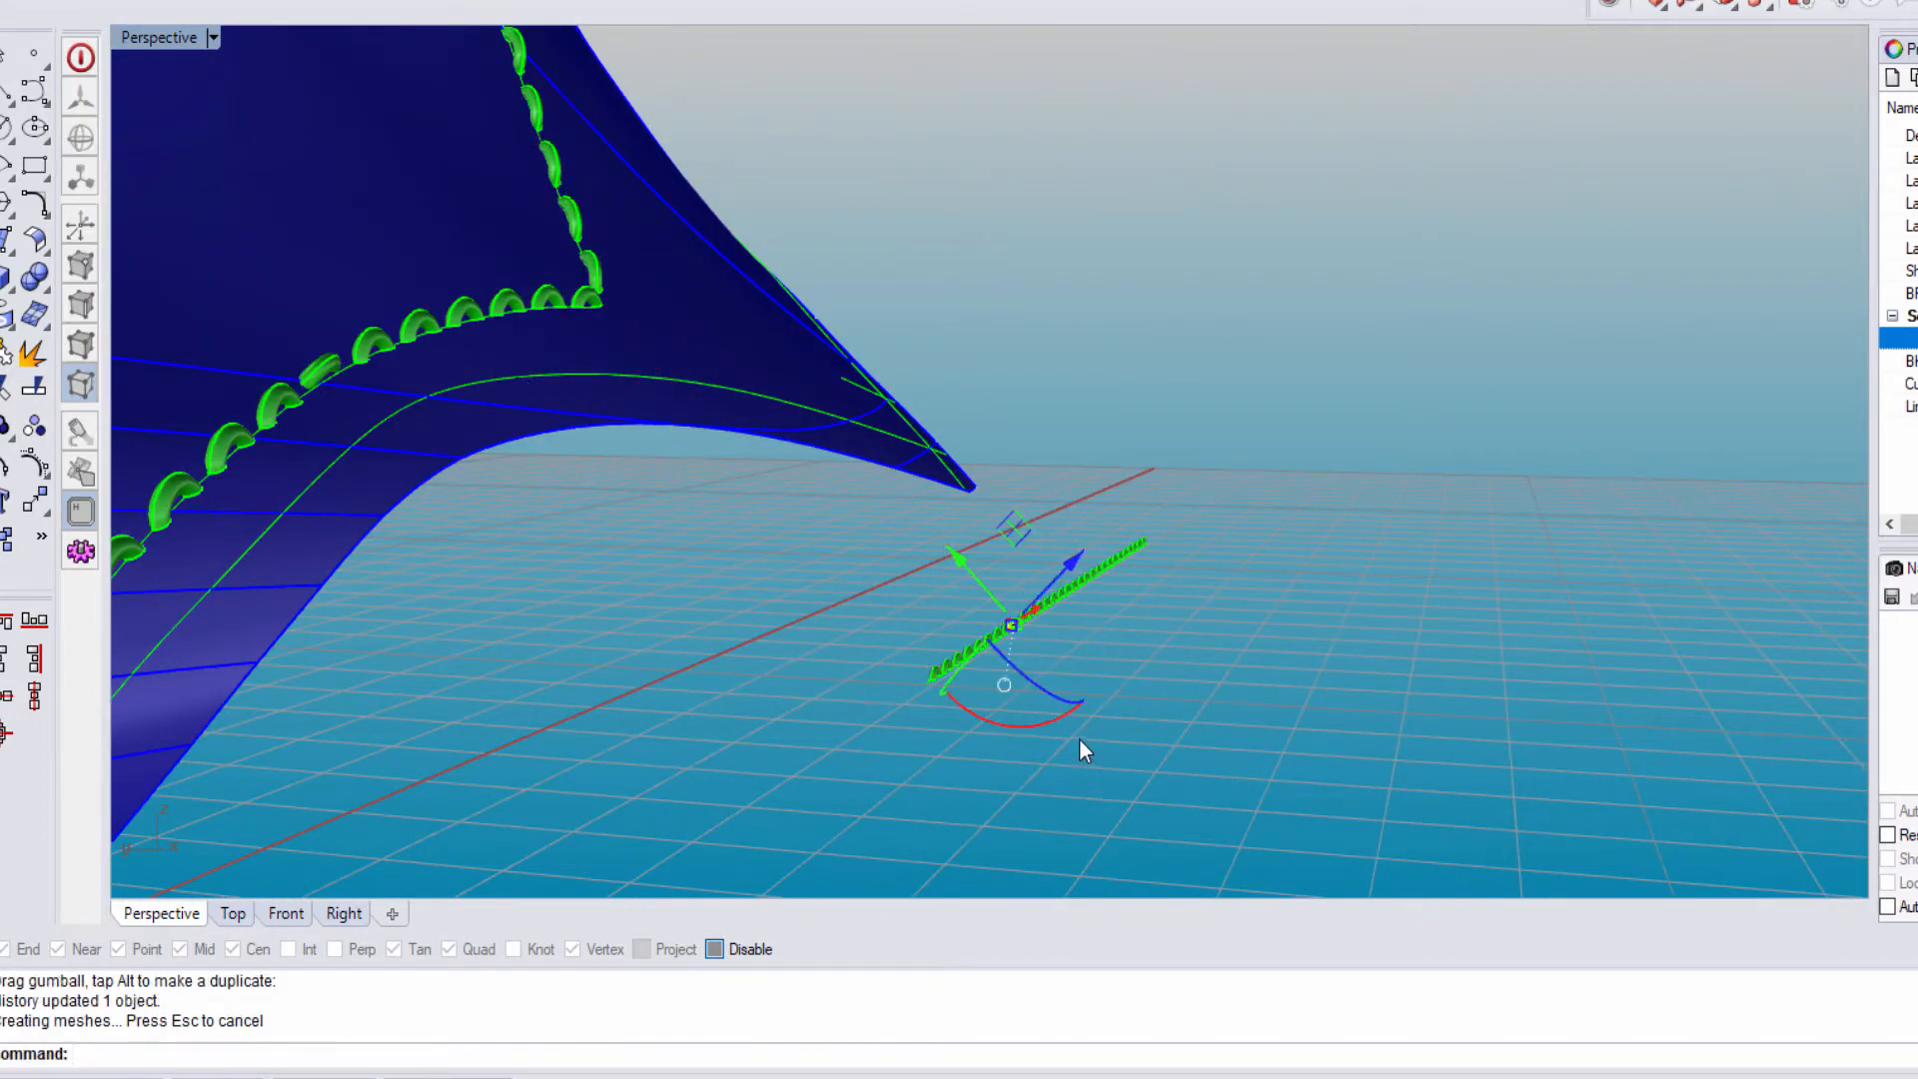
drag(1067, 603, 1129, 711)
key(ctrl+z)
right_drag(1129, 711, 1441, 543)
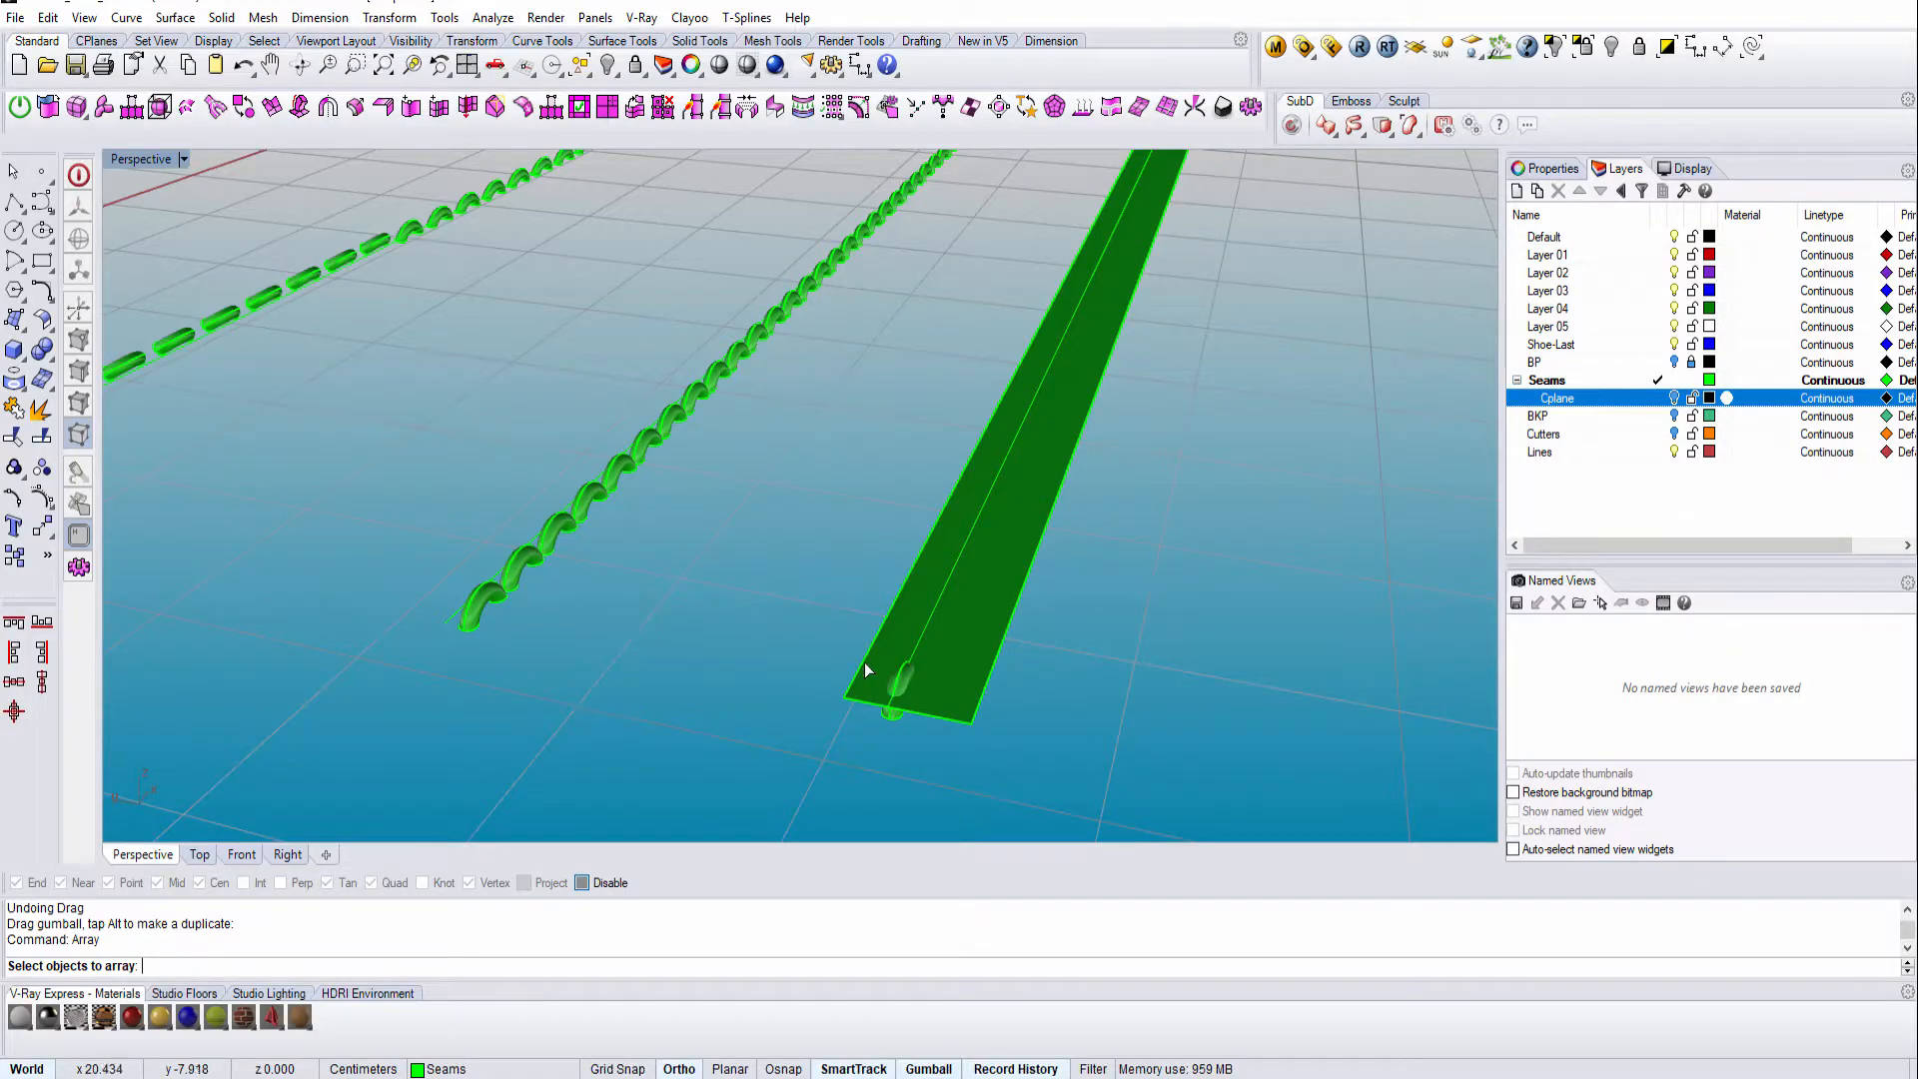
Step: Array the single stitch on the flat strip along its centre line with 40 items in X, spaced about 0.30 cm
right_click(925, 611)
click(954, 612)
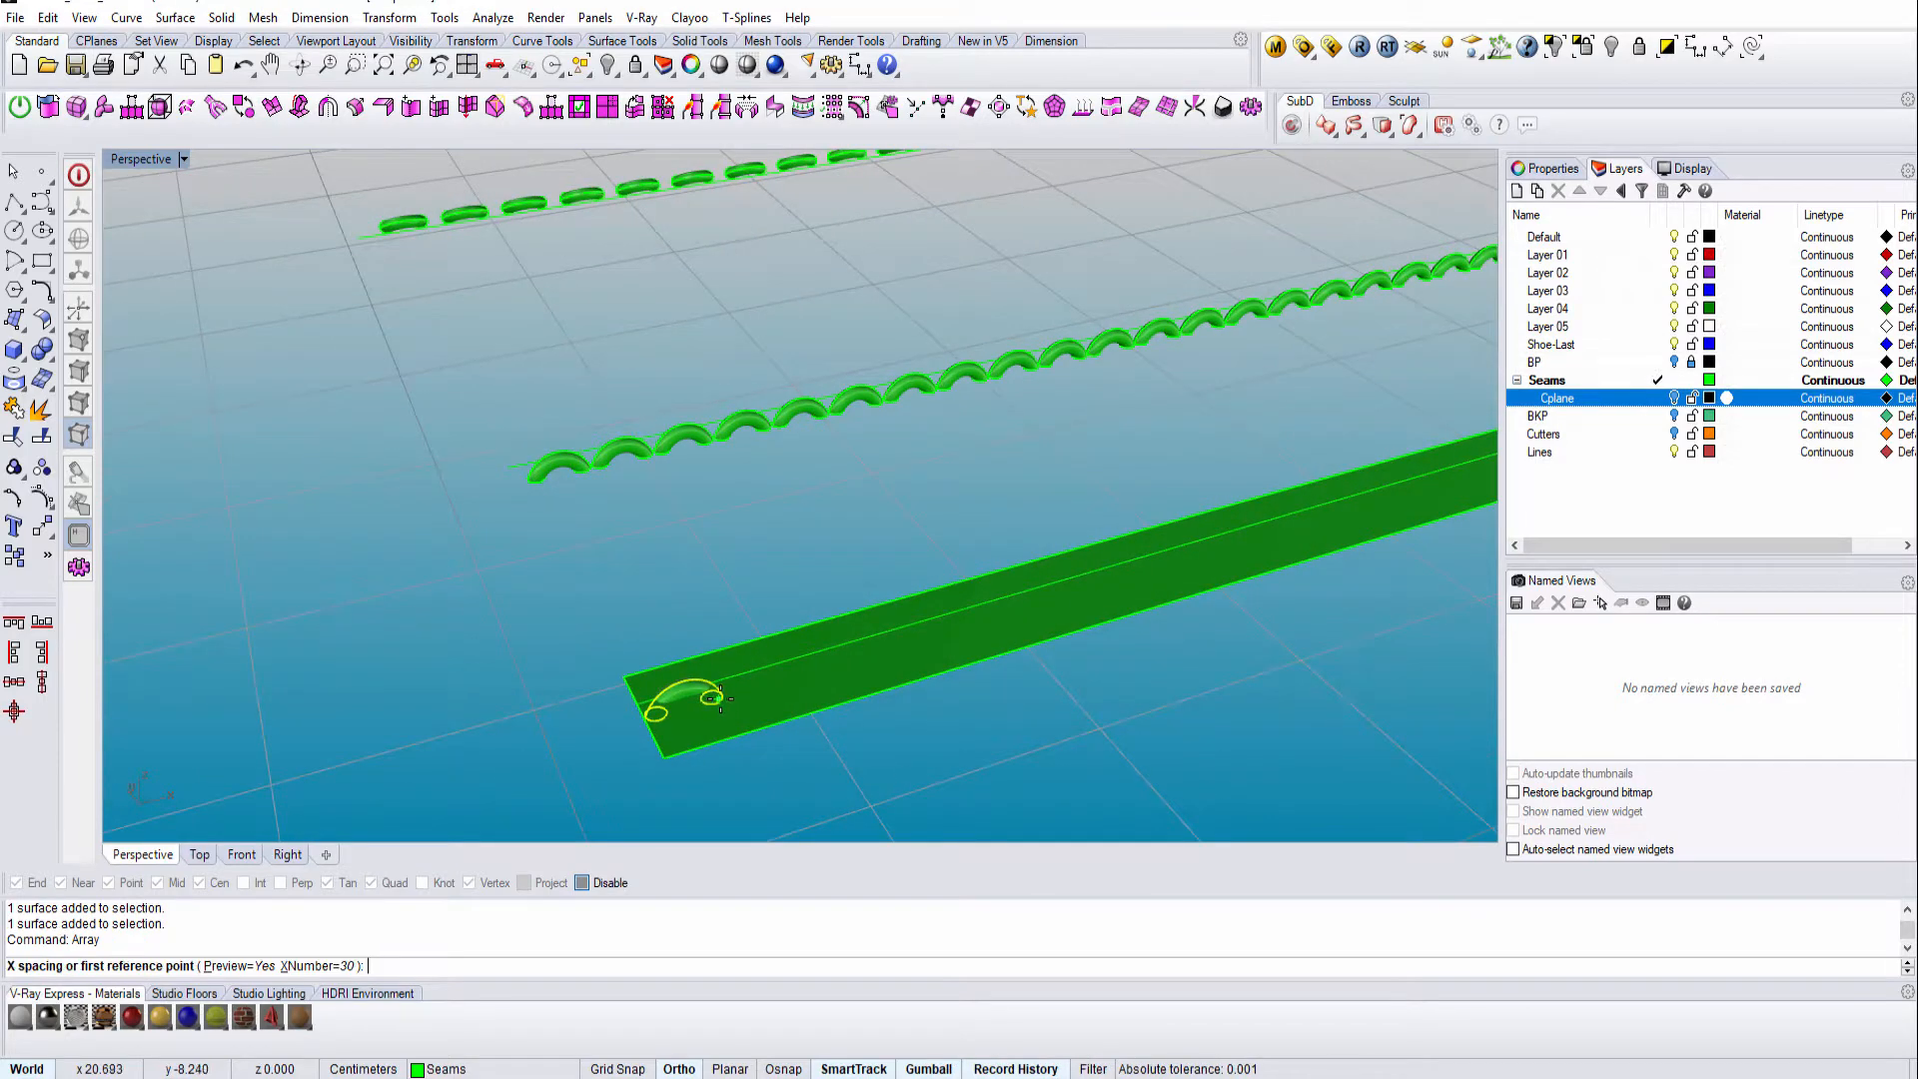
click(796, 684)
scroll(1029, 640, down, 6)
right_drag(1268, 649, 619, 714)
text(40)
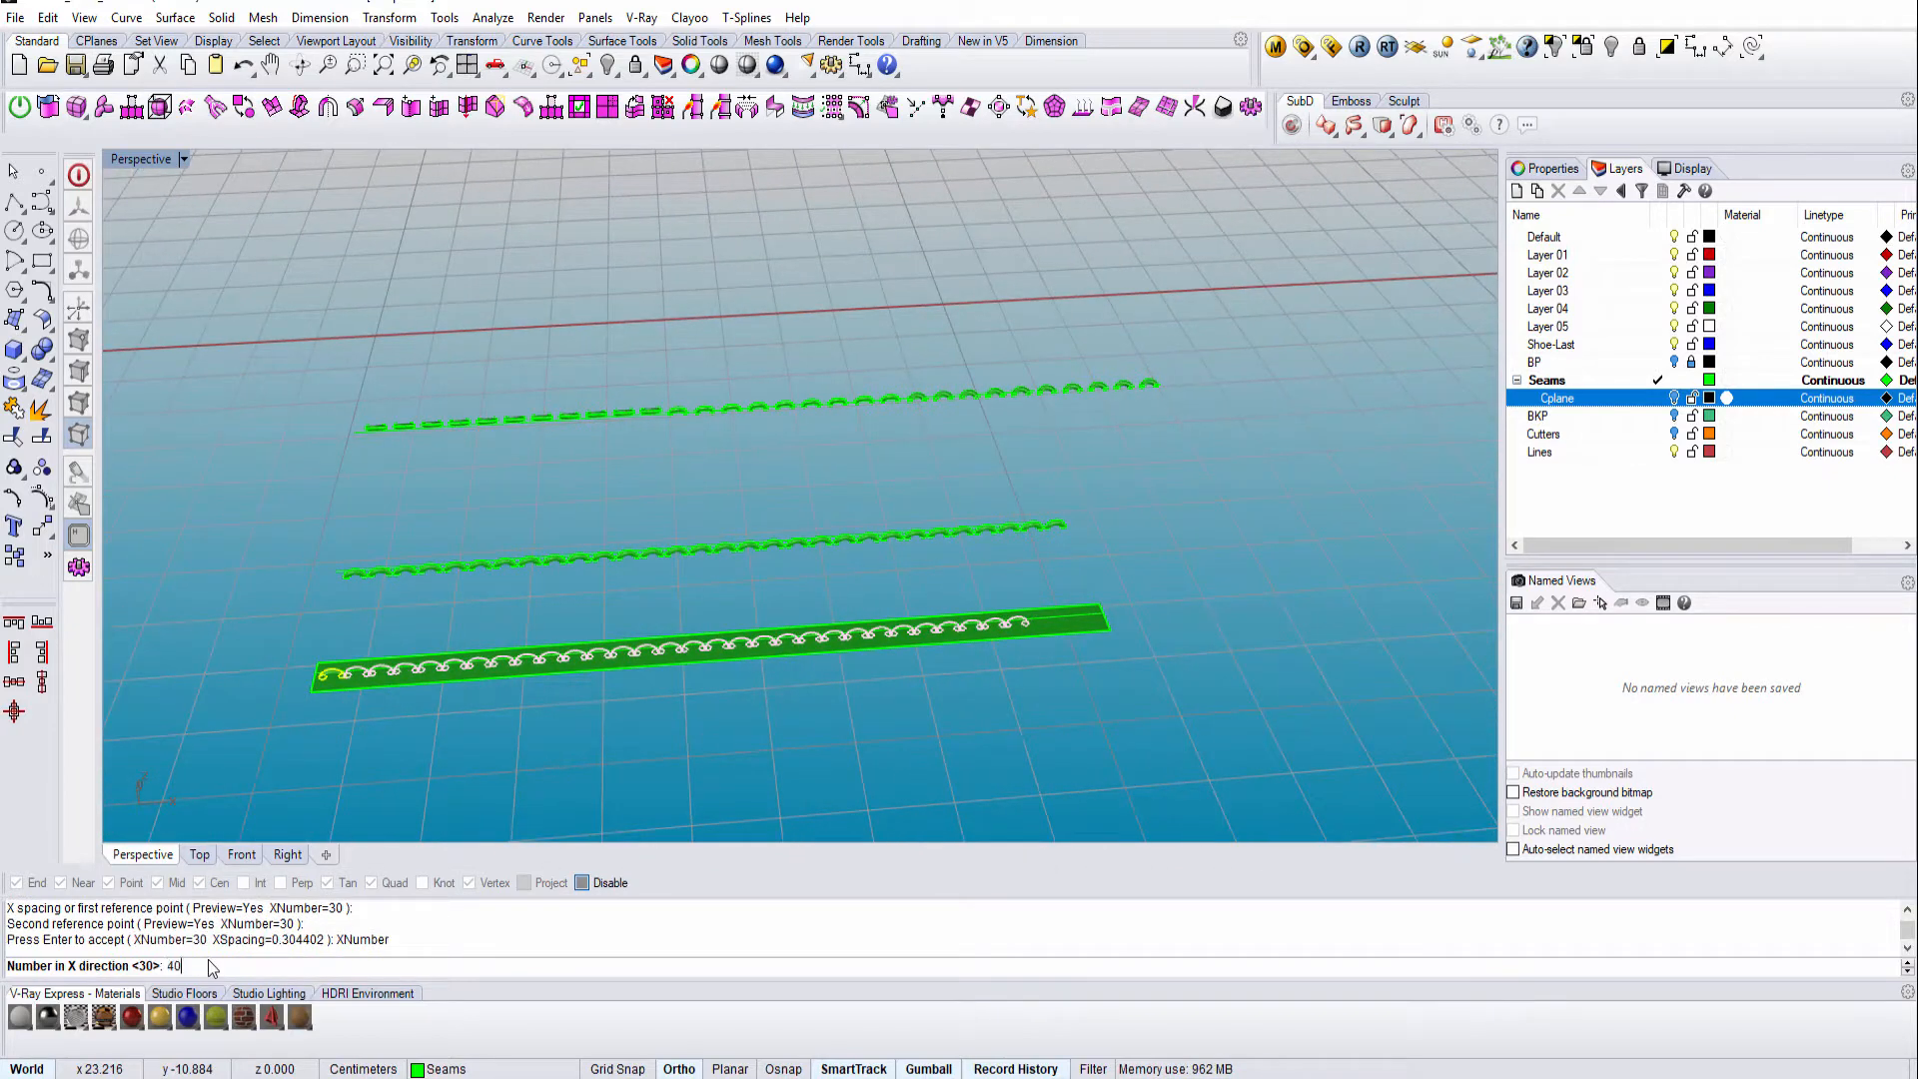
key(Return)
key(Return)
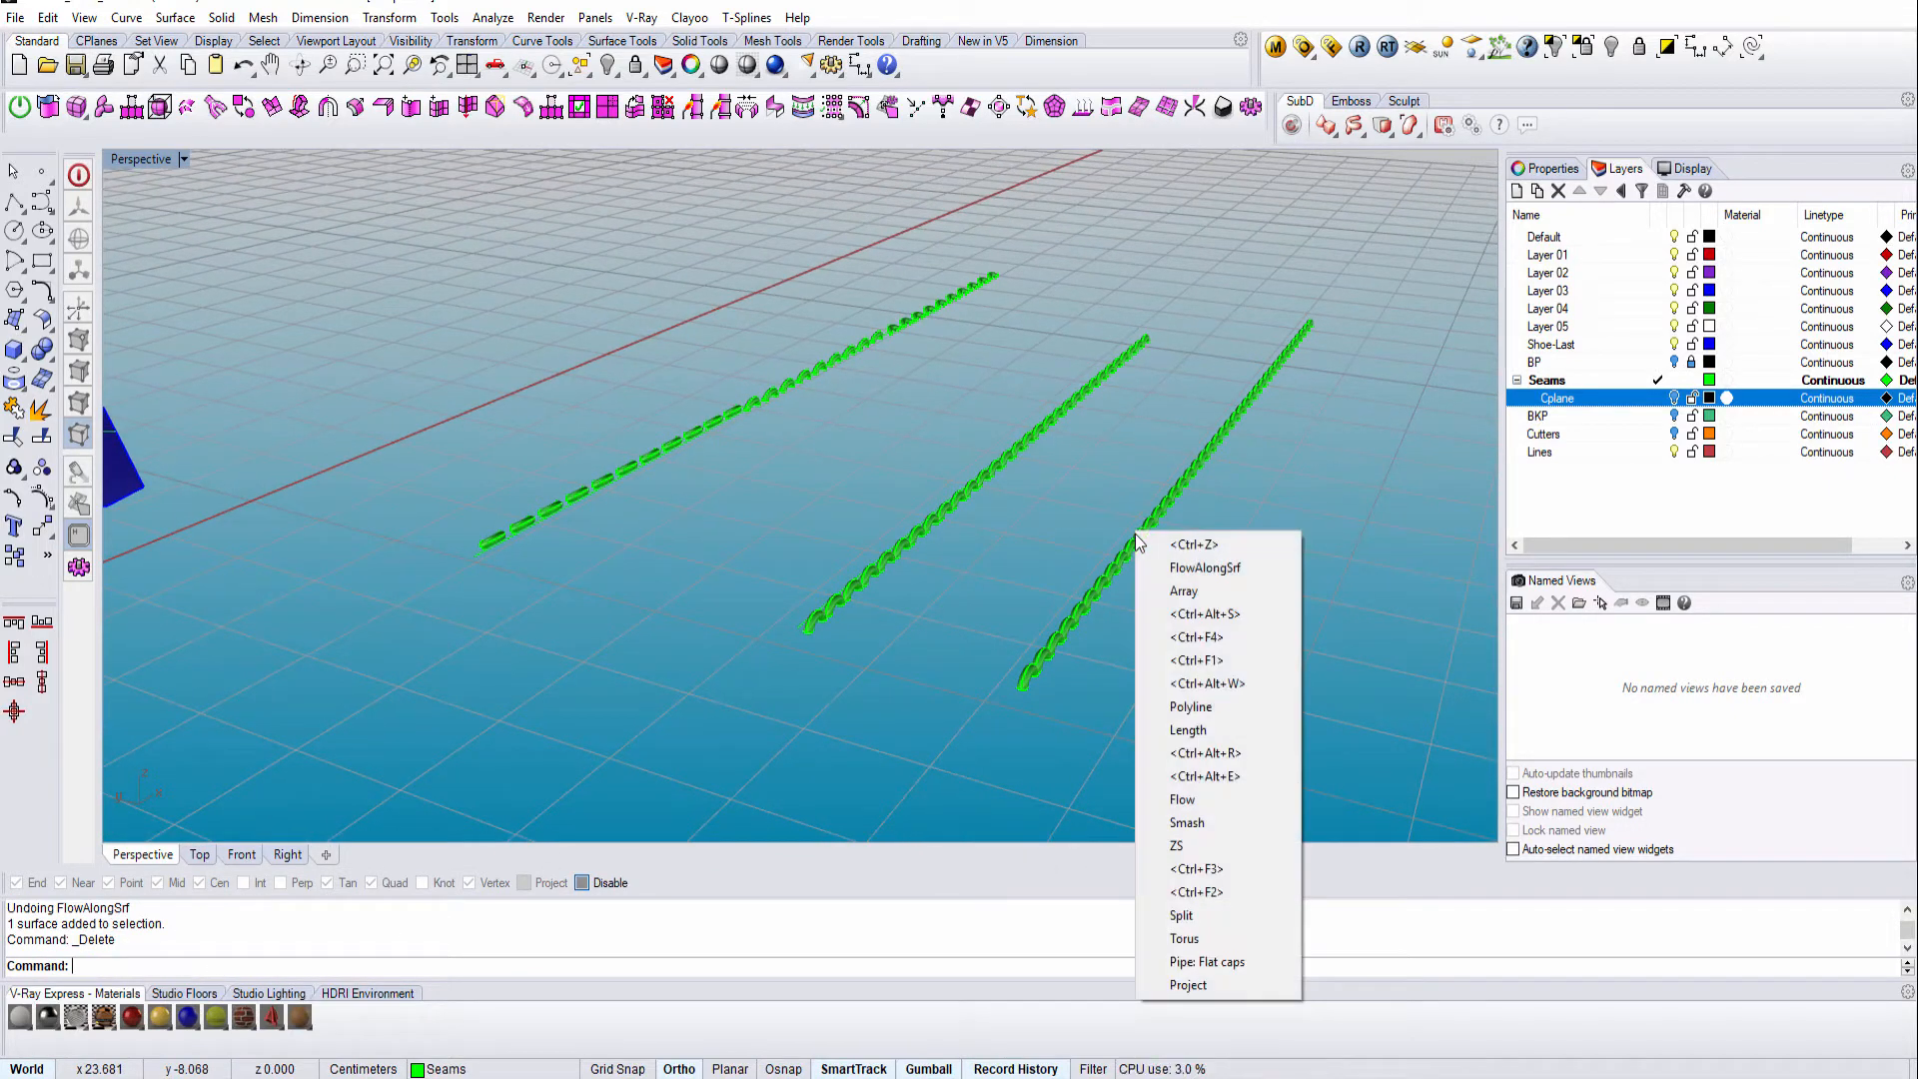
Step: Flow the new 40-stitch row from its straight line onto the lower seam curve with Copy=Yes, Rigid=No and Local=No
click(1180, 809)
right_drag(1104, 642, 1102, 525)
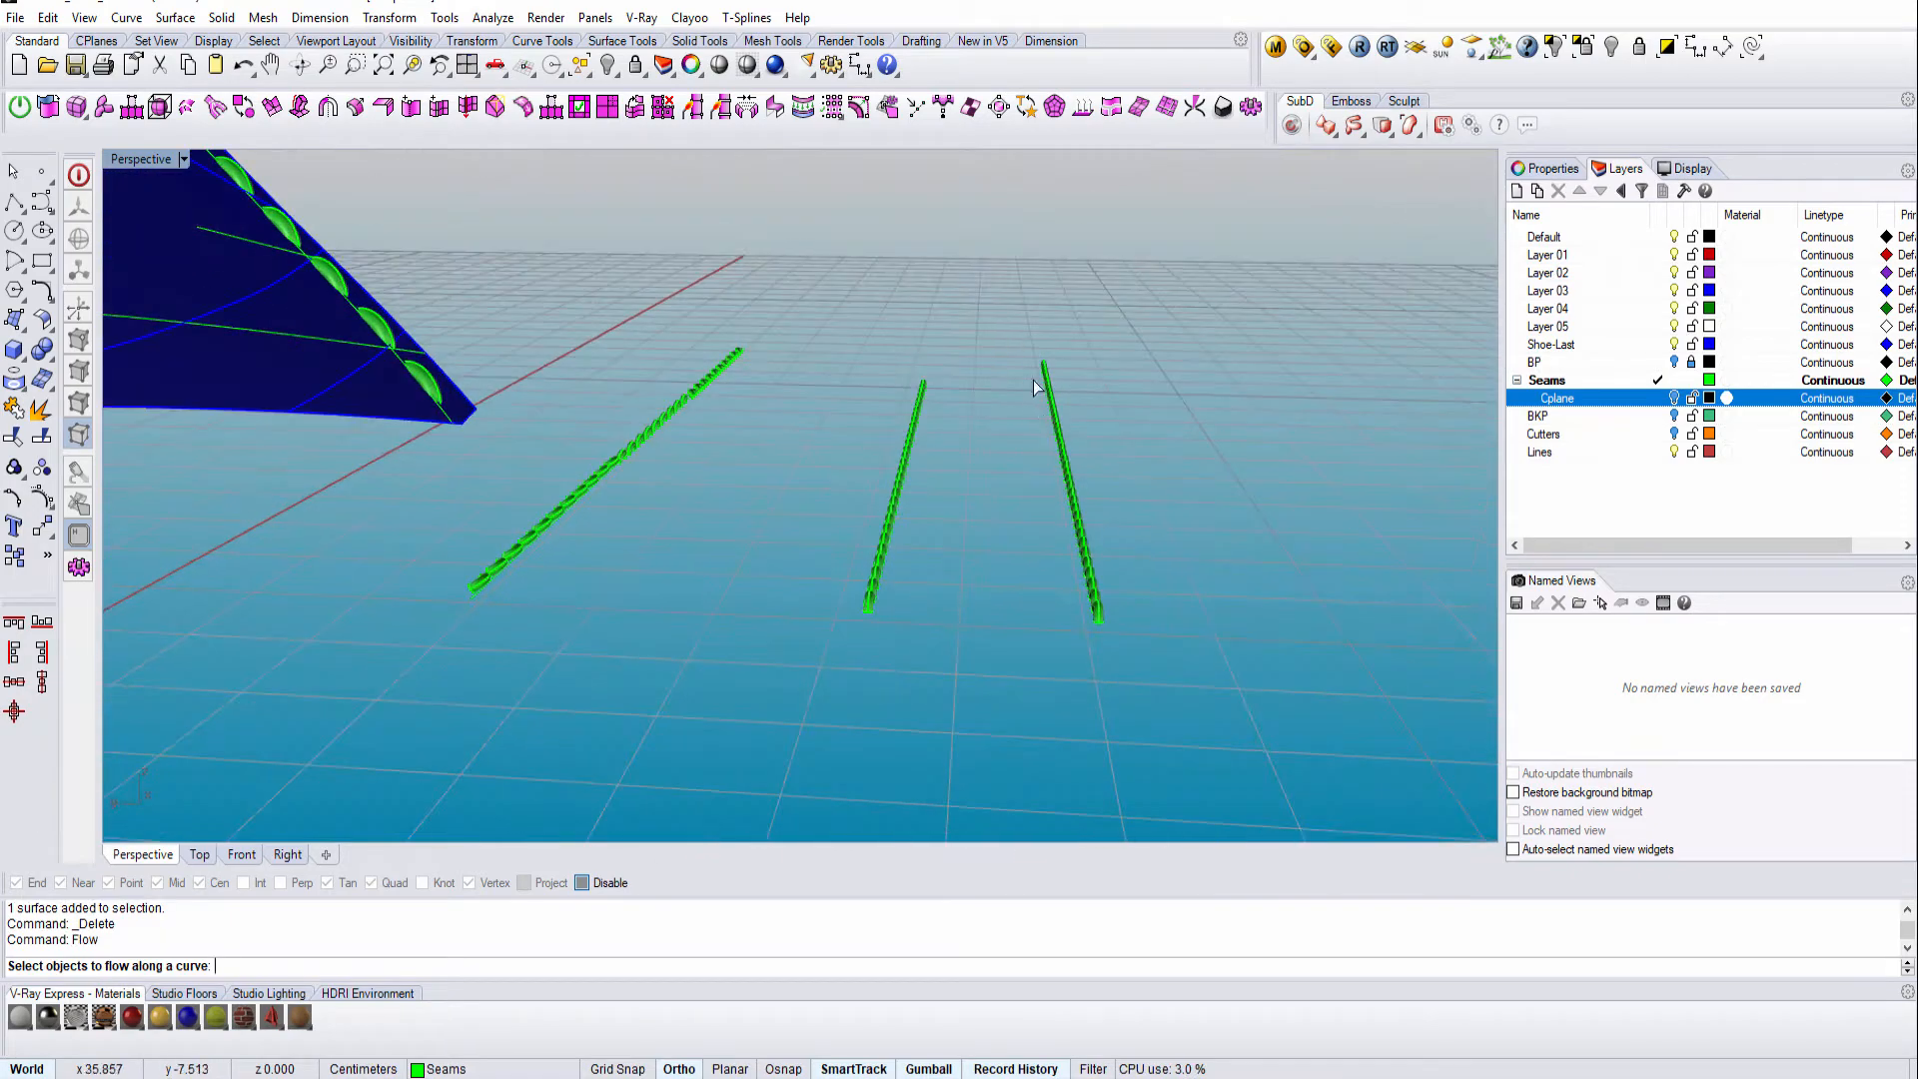
drag(1133, 700, 1132, 701)
mouse_move(1148, 609)
right_down()
mouse_move(1100, 590)
mouse_move(1057, 682)
right_up()
scroll(1056, 683, up, 5)
key(ctrl+alt+w)
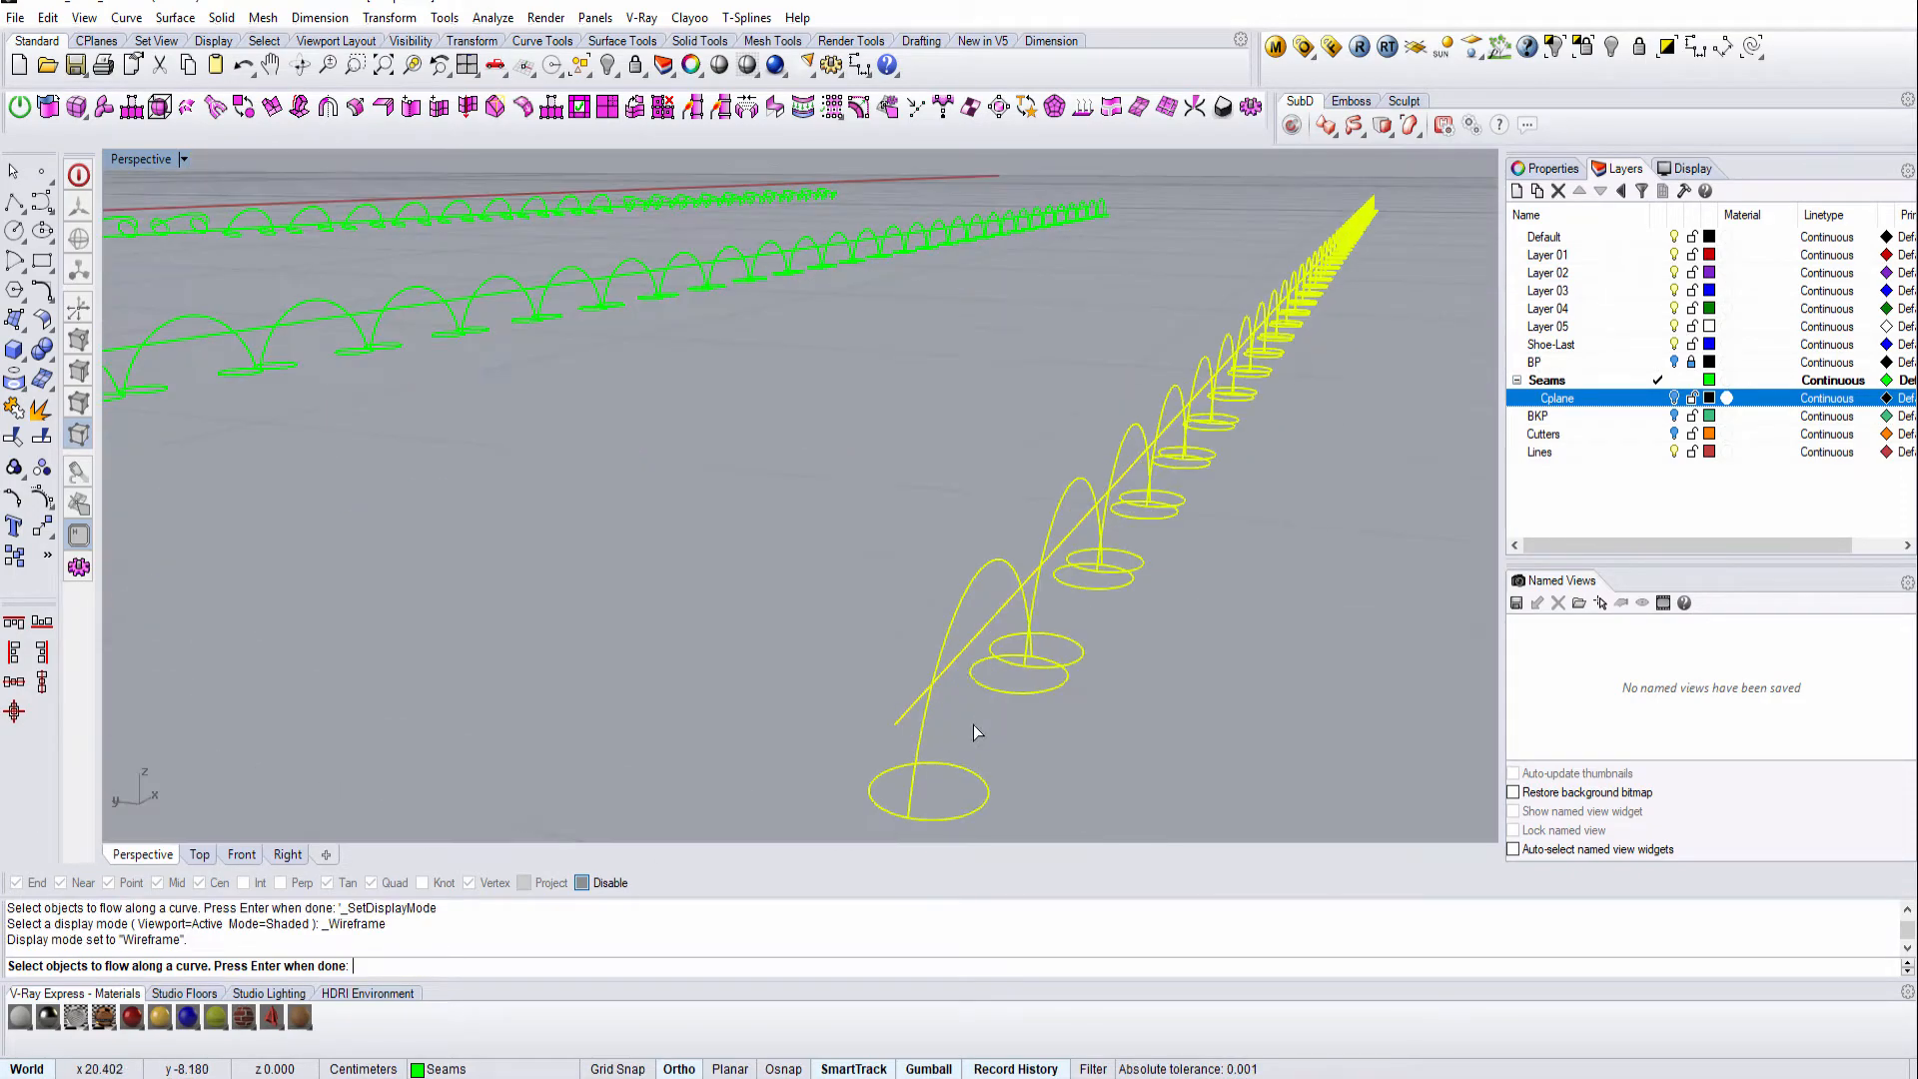
scroll(967, 662, down, 5)
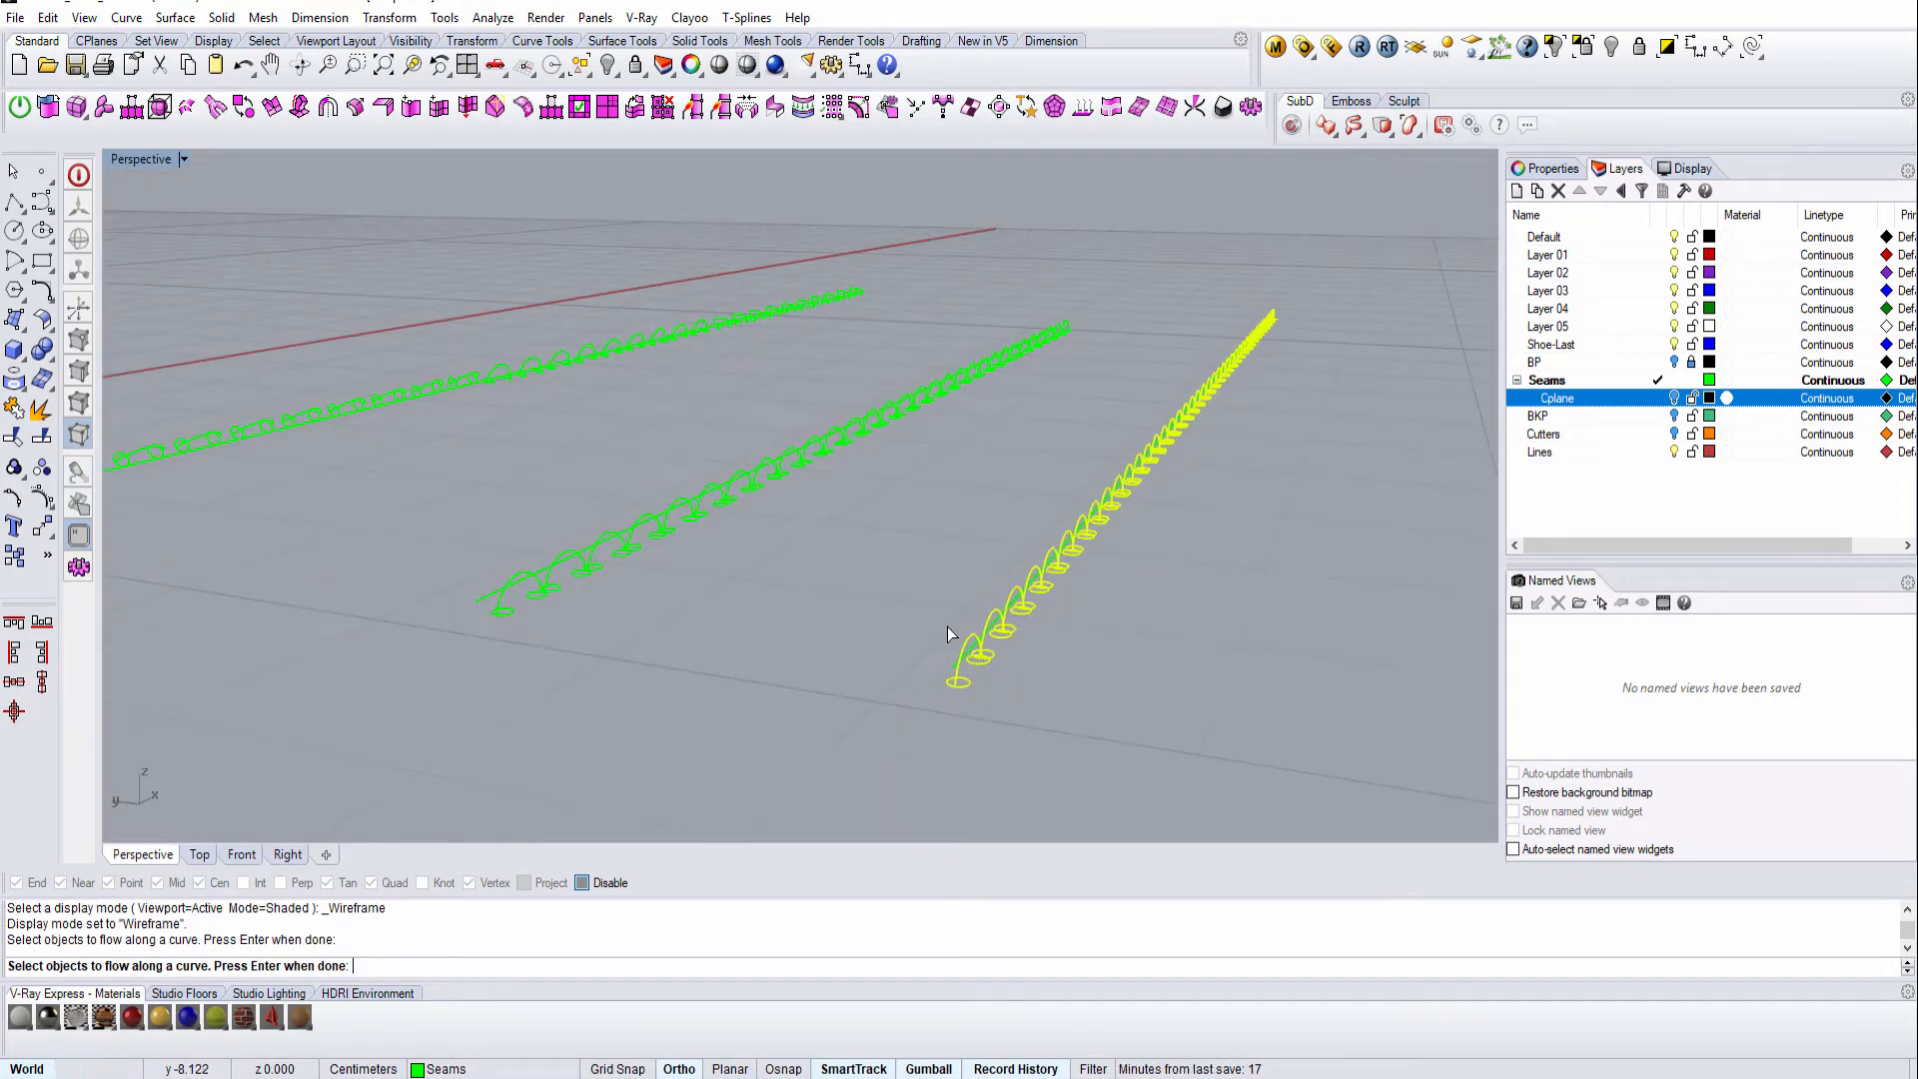
right_click(947, 627)
scroll(943, 699, up, 3)
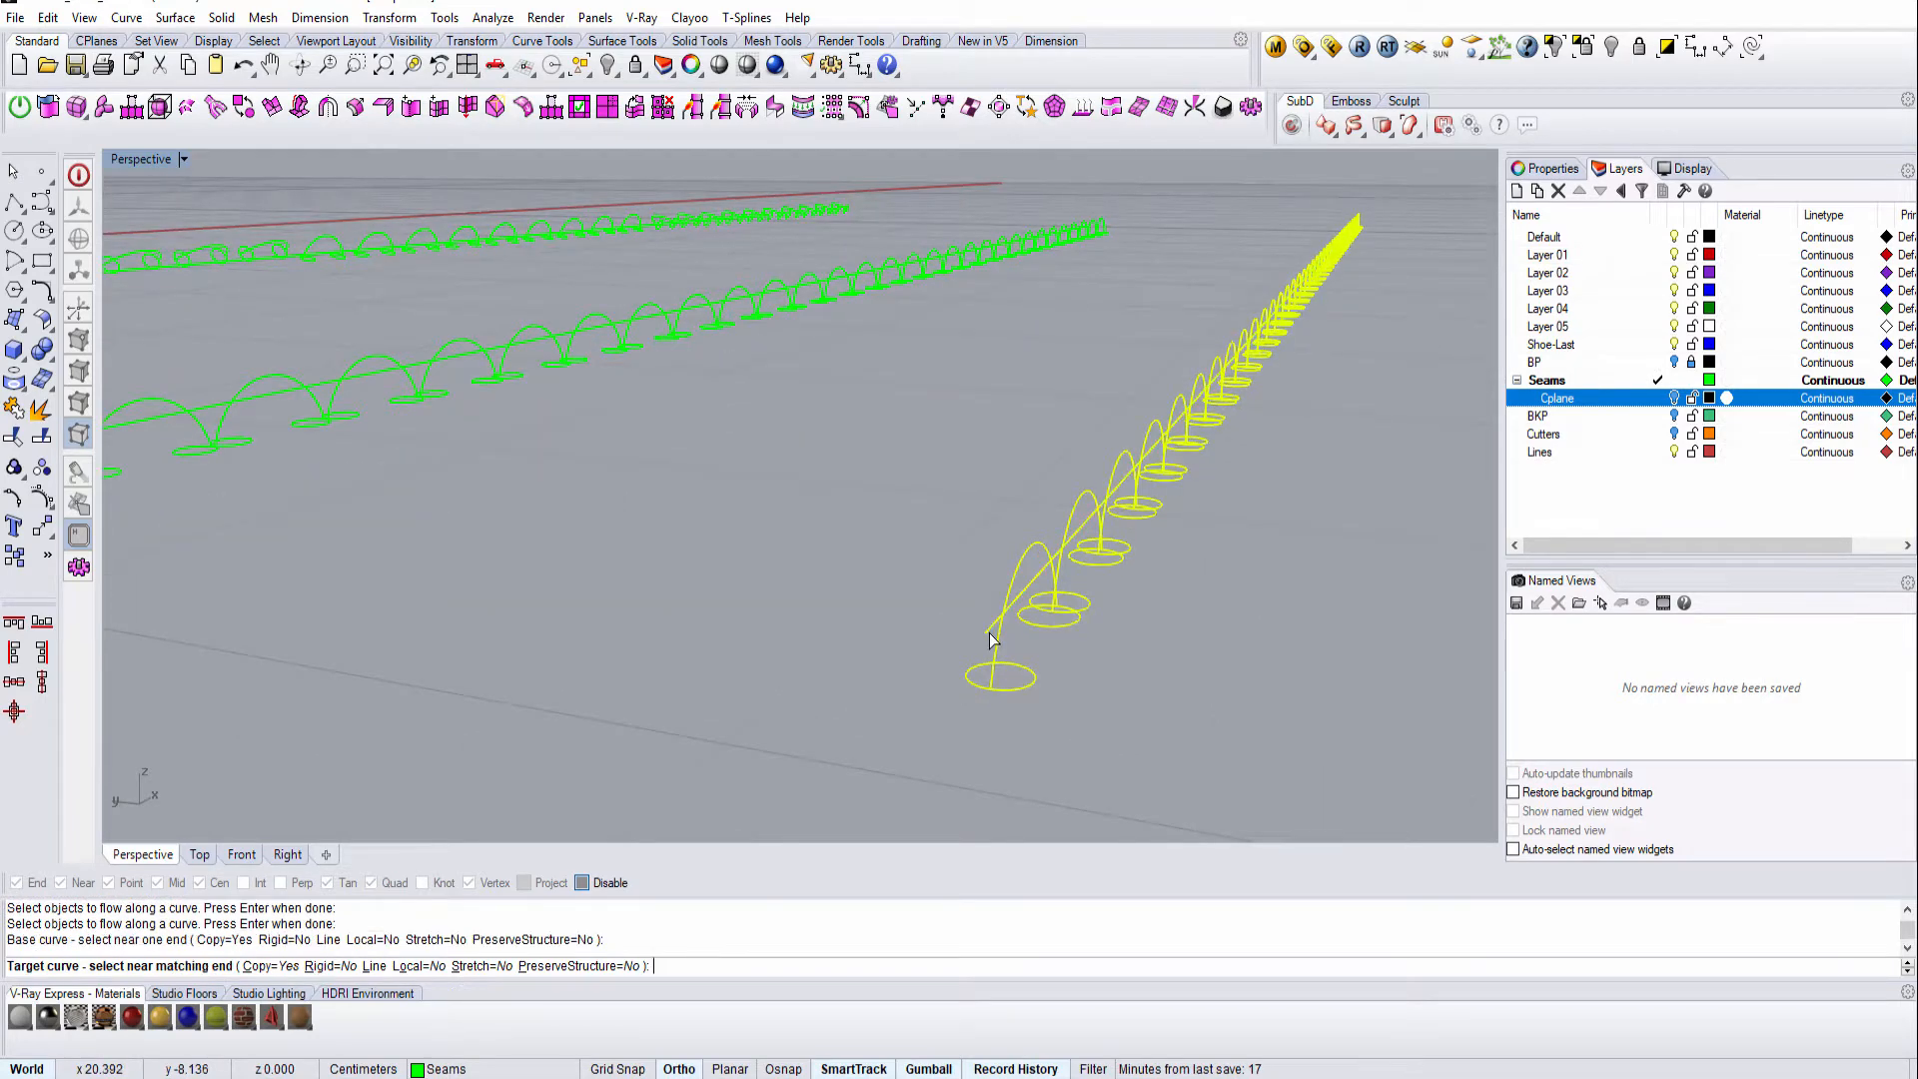
scroll(986, 640, down, 5)
right_drag(737, 615, 784, 688)
scroll(687, 635, down, 4)
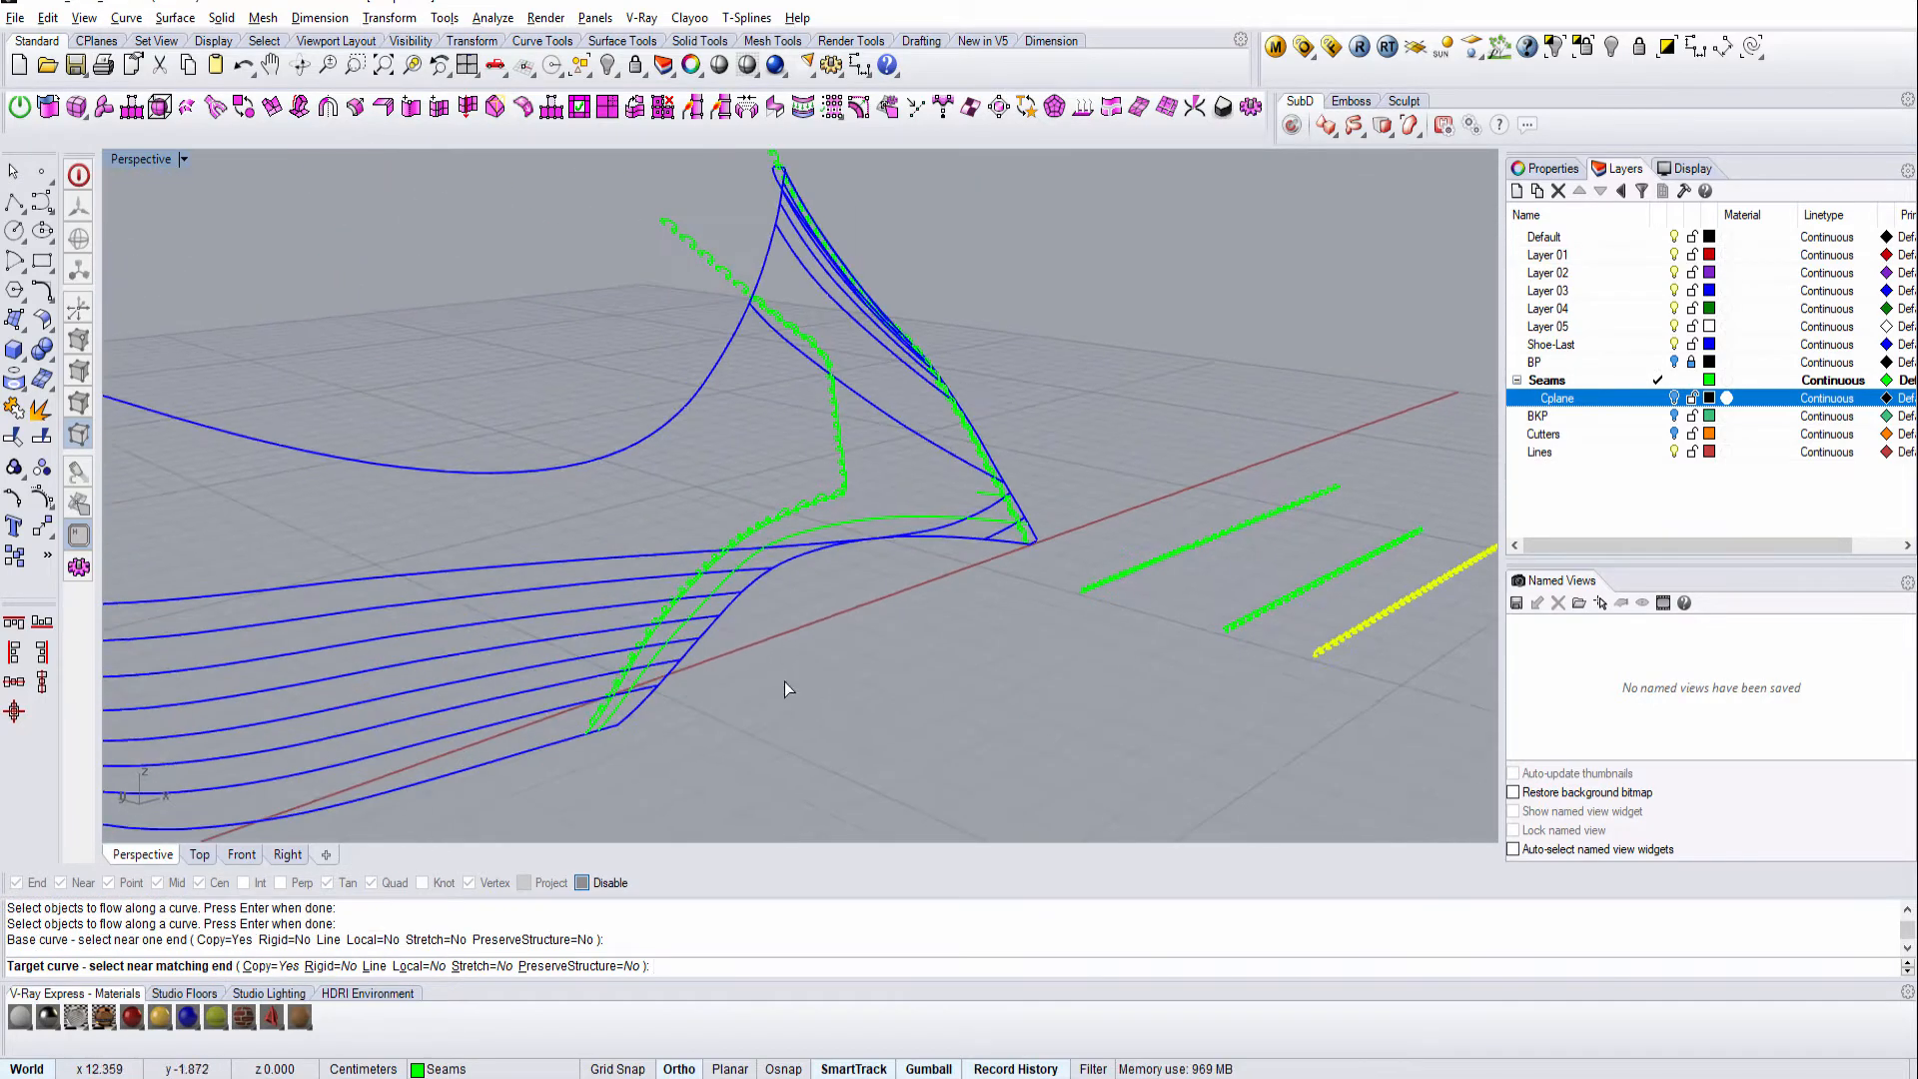
key(ctrl+alt+s)
scroll(786, 689, up, 5)
click(619, 675)
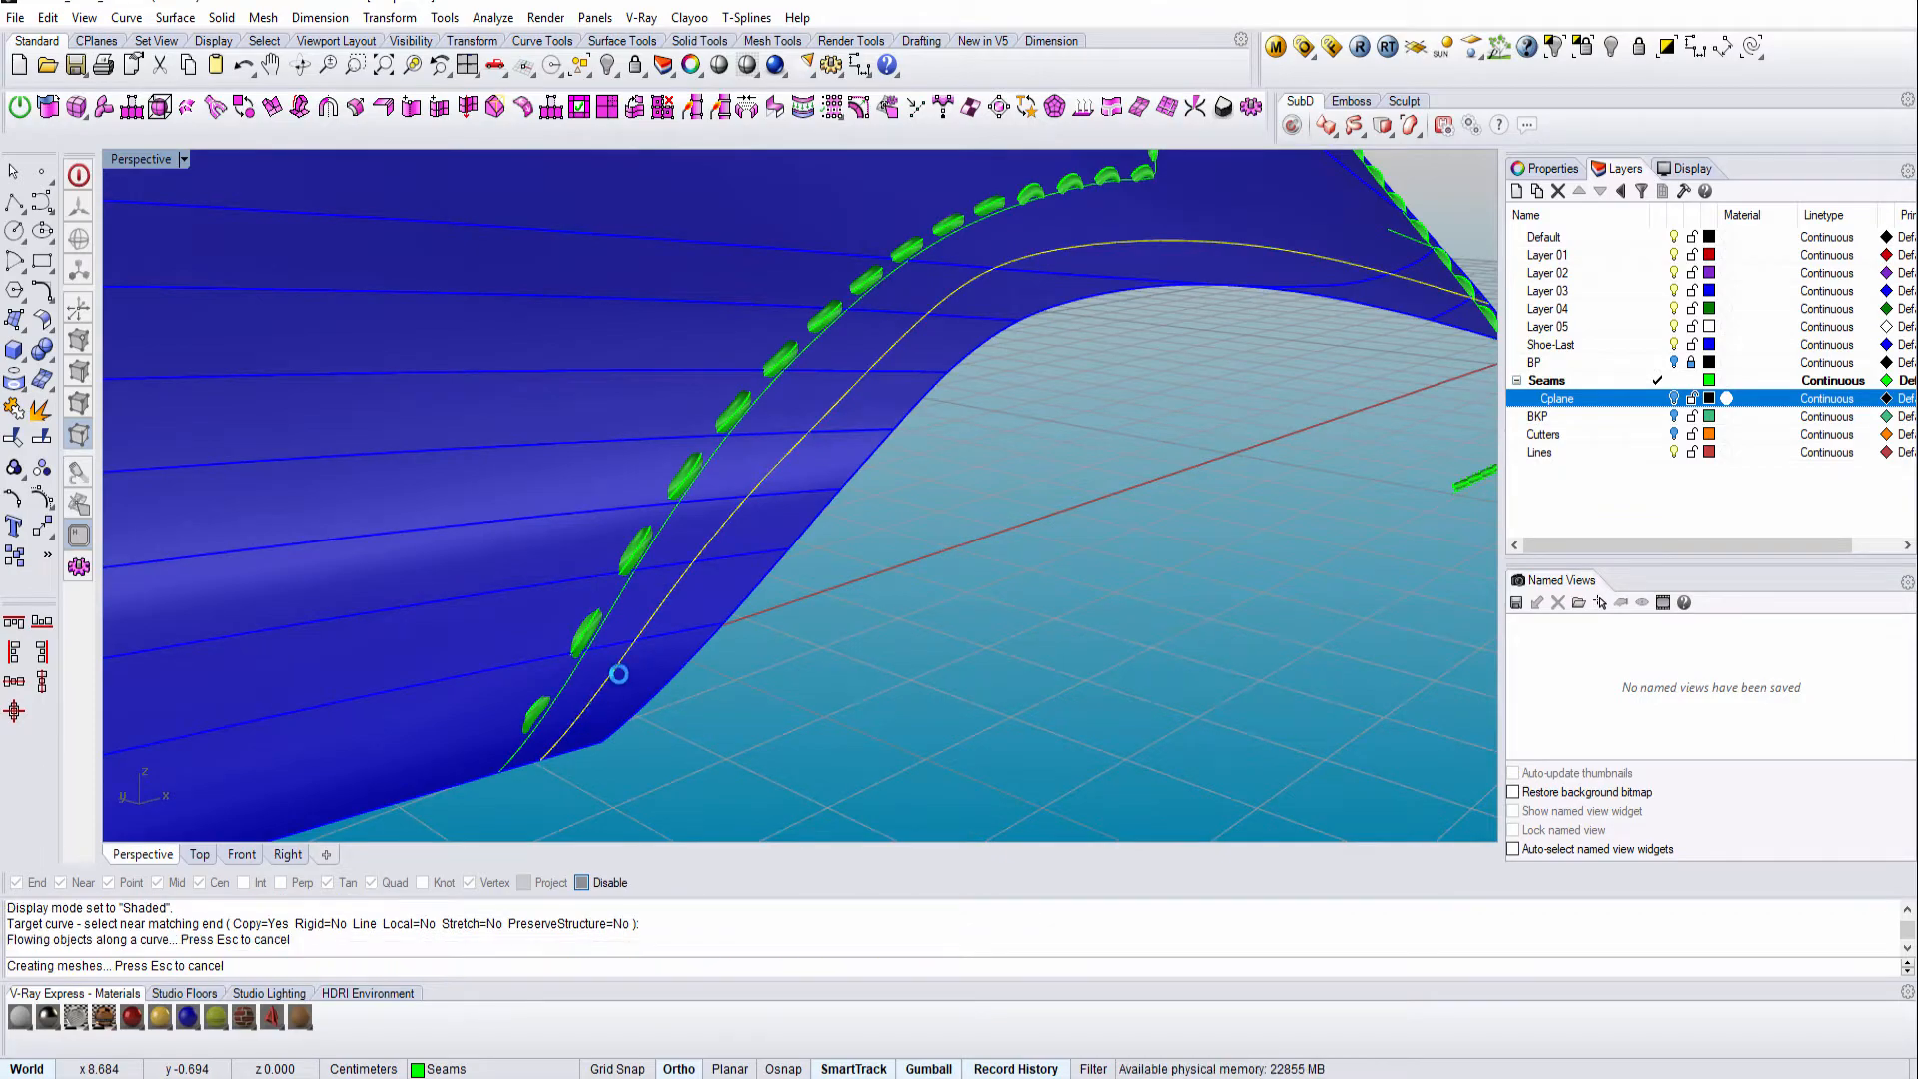
Step: Examine the stitches flowed along the lower seam curve, including the end past the panel's corner, and the straight source rows
scroll(749, 551, down, 5)
right_drag(961, 457, 754, 539)
scroll(754, 542, up, 3)
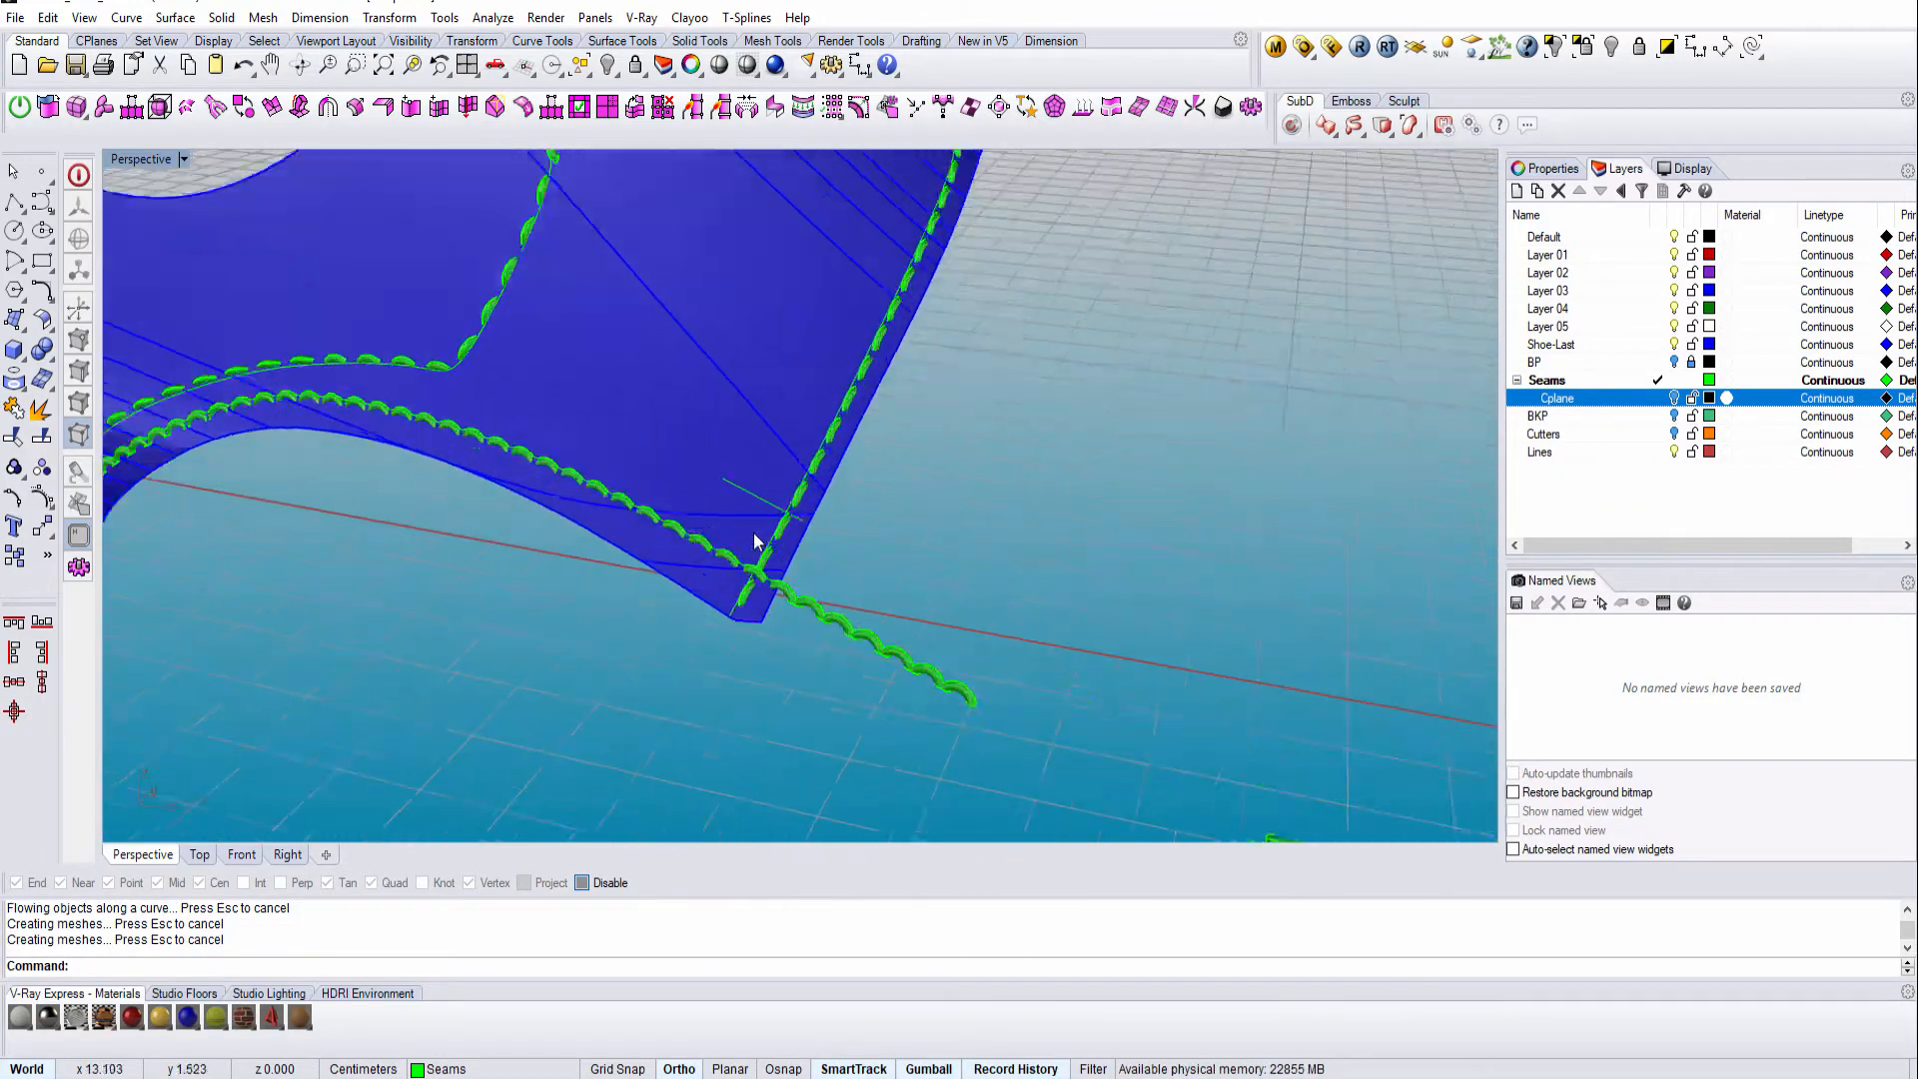
scroll(643, 584, up, 2)
scroll(643, 584, down, 5)
right_drag(536, 587, 1156, 548)
scroll(859, 542, down, 4)
scroll(933, 449, up, 3)
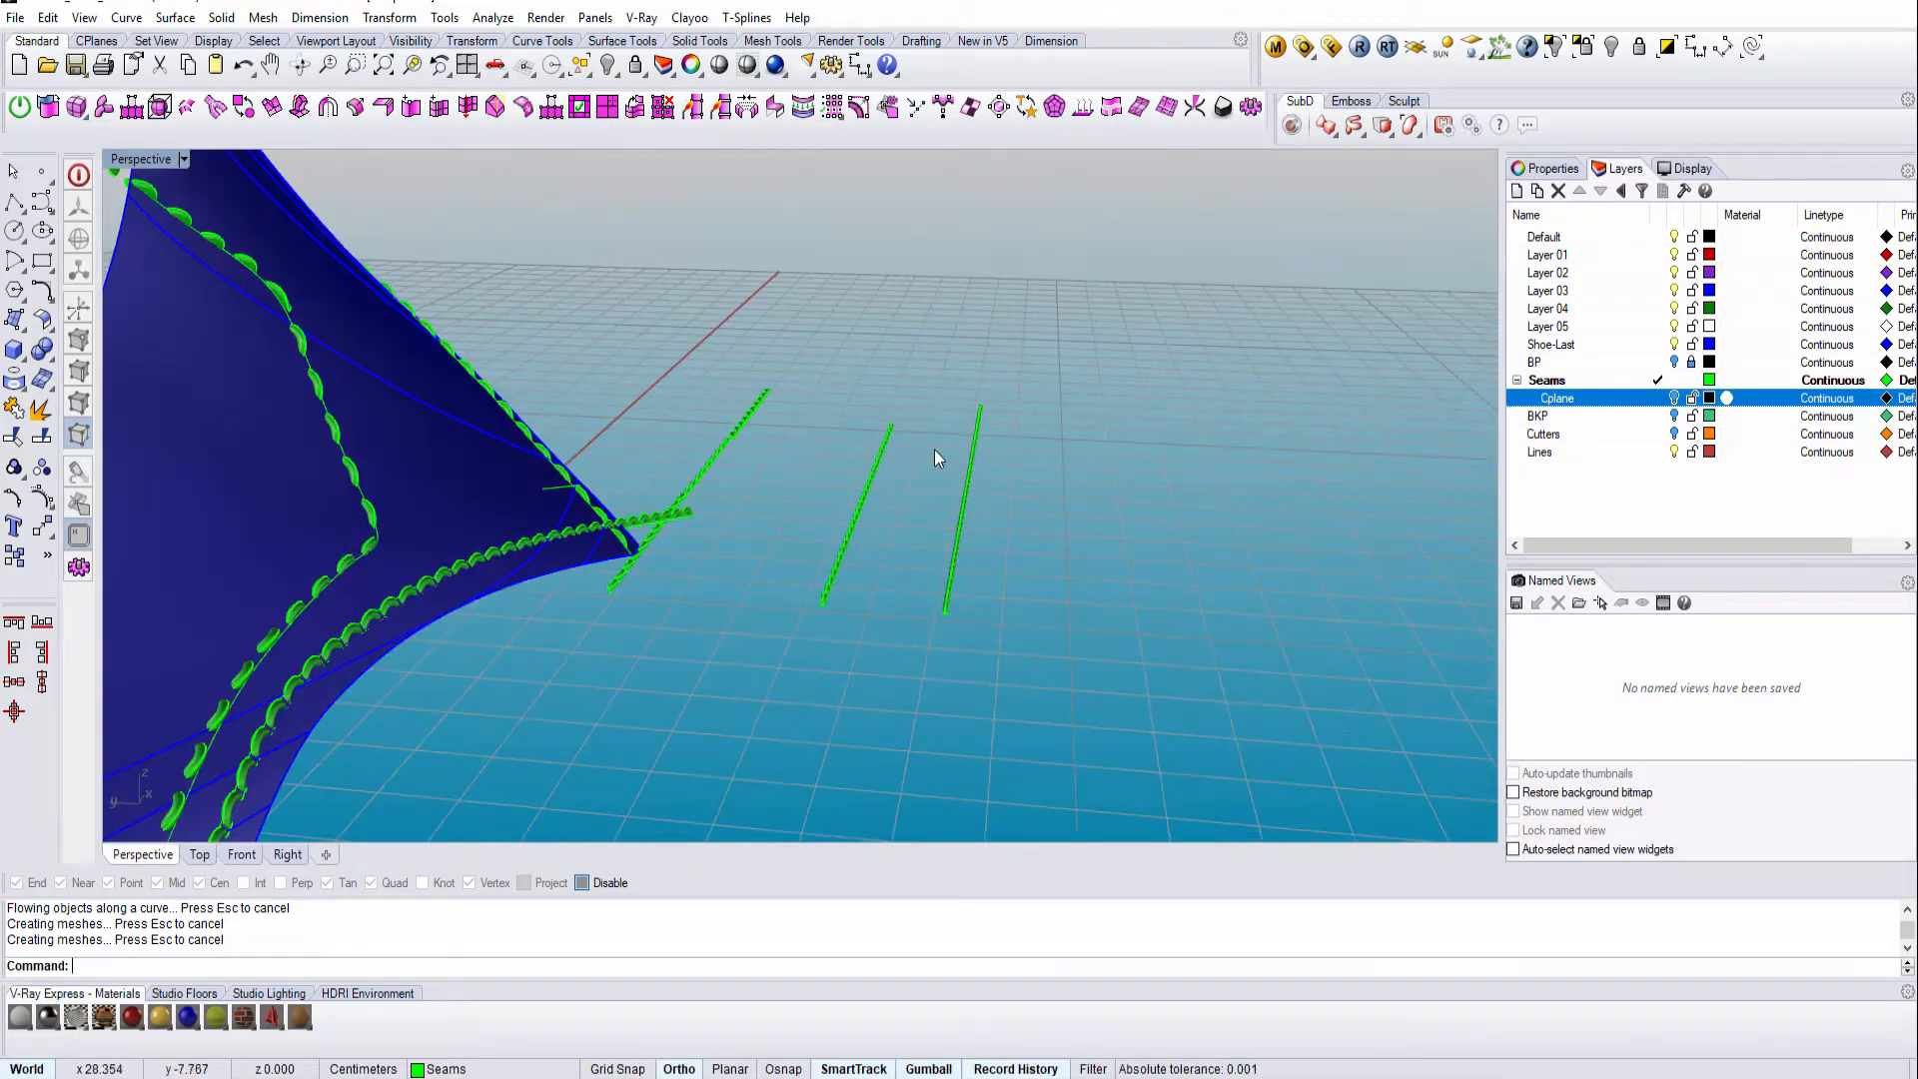
Step: Rotate the whole 40-stitch source row about its line with the gumball and check how the lower seam's stitches turn
drag(1056, 661, 1057, 663)
right_drag(1057, 663, 931, 608)
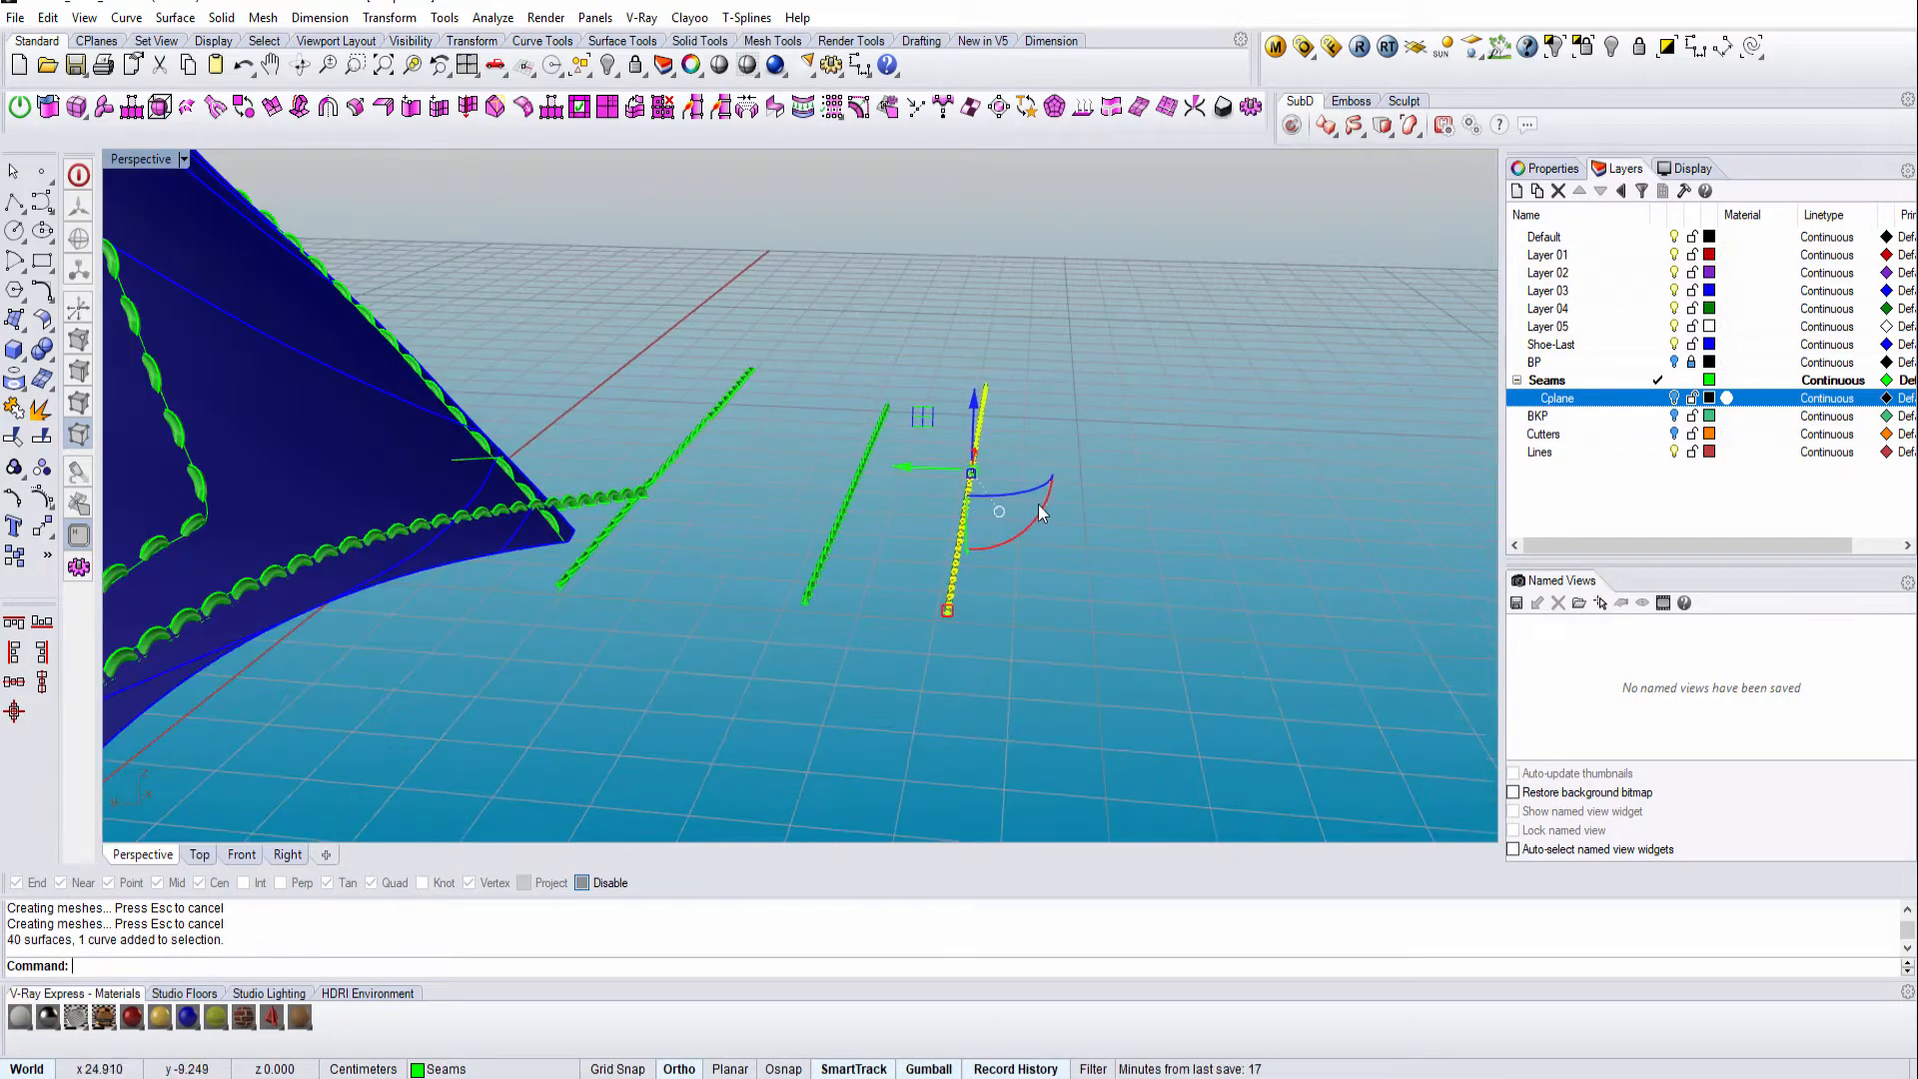
drag(1041, 523, 1034, 533)
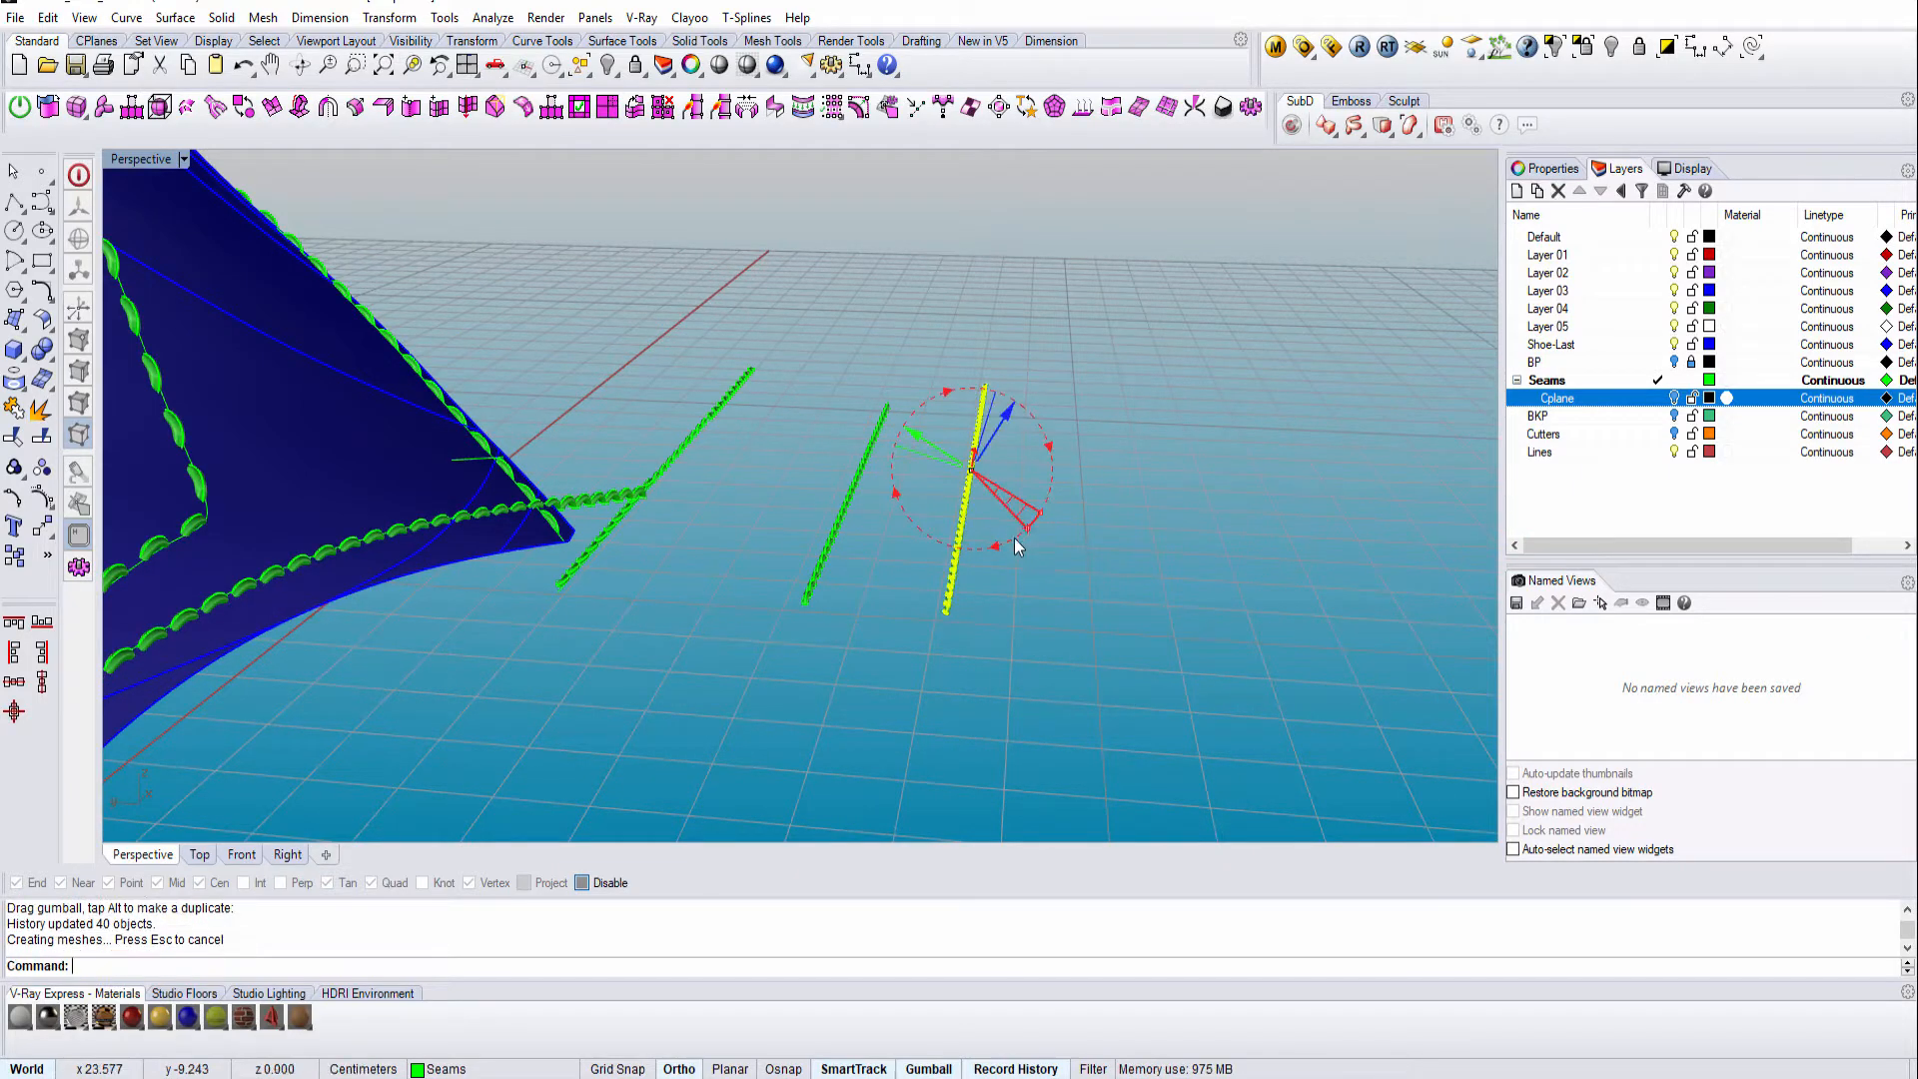
right_drag(435, 595, 799, 466)
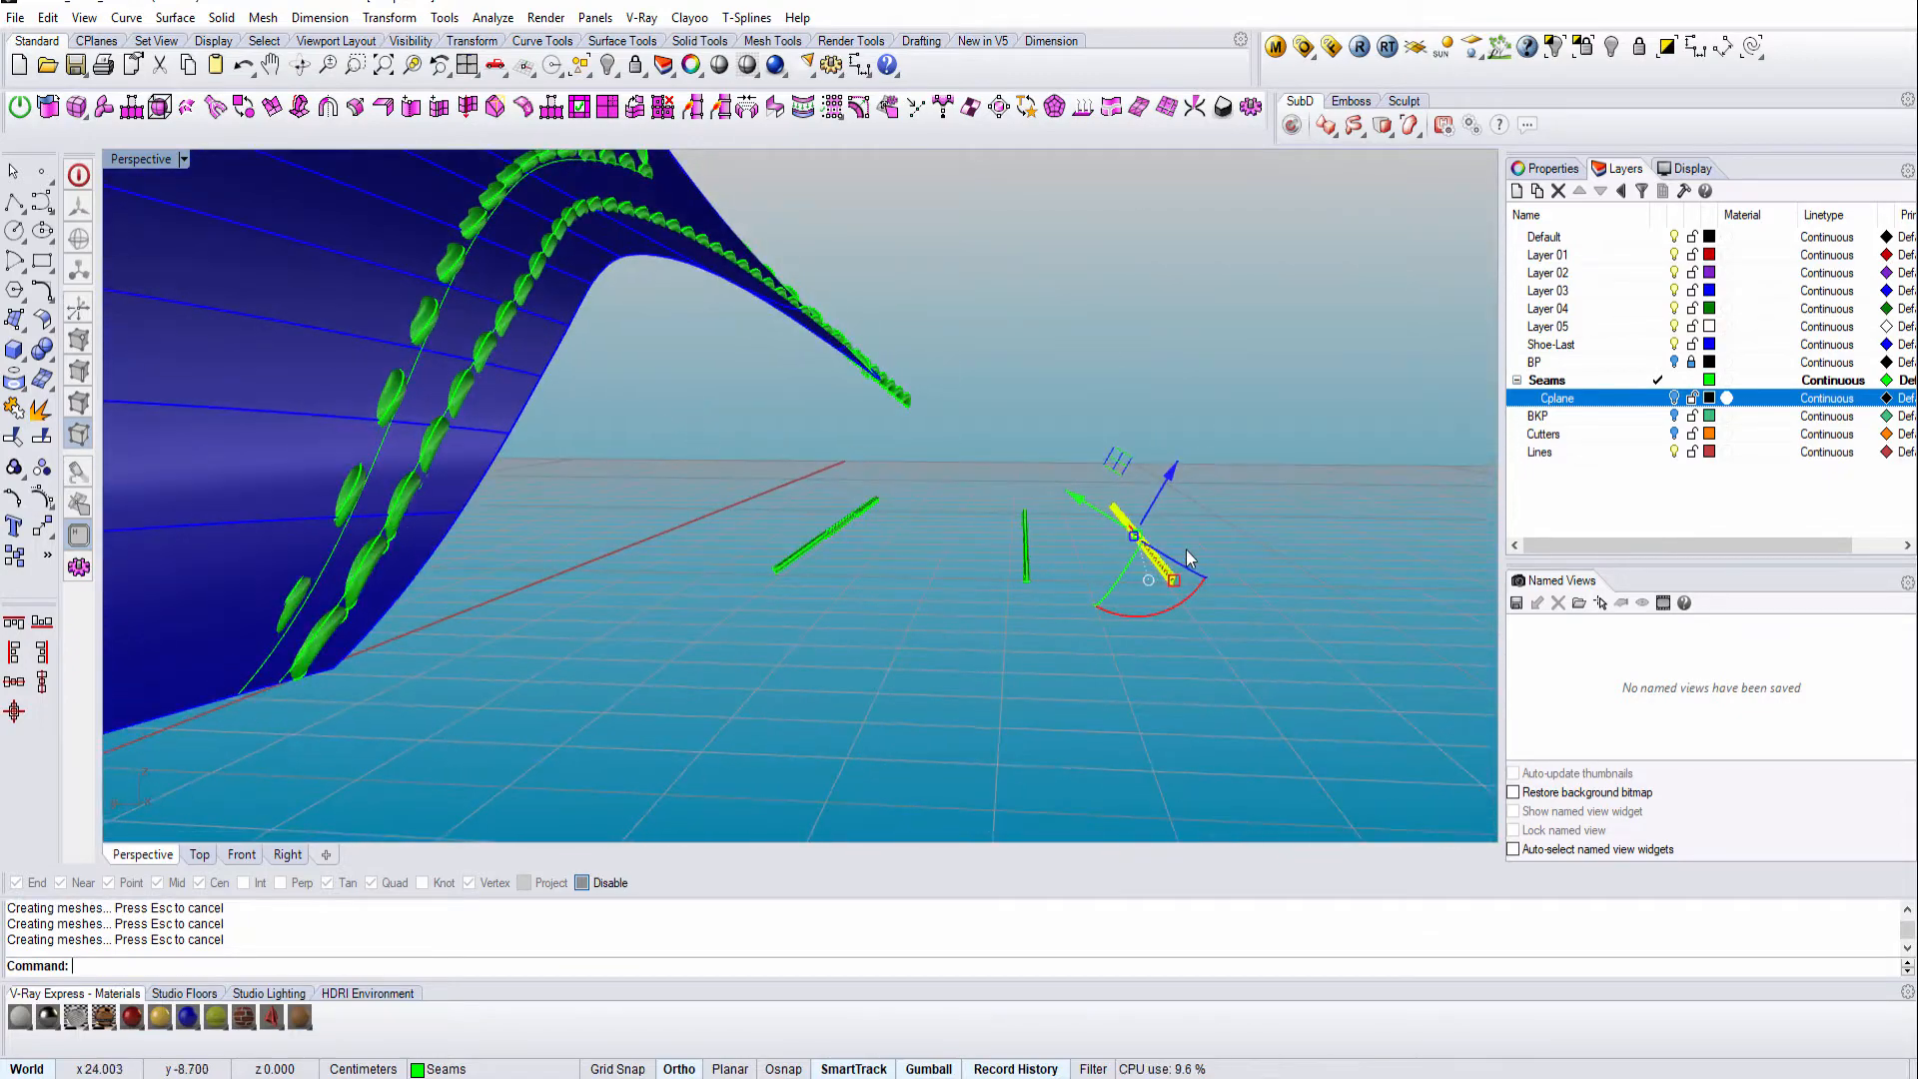
drag(1187, 609, 1186, 607)
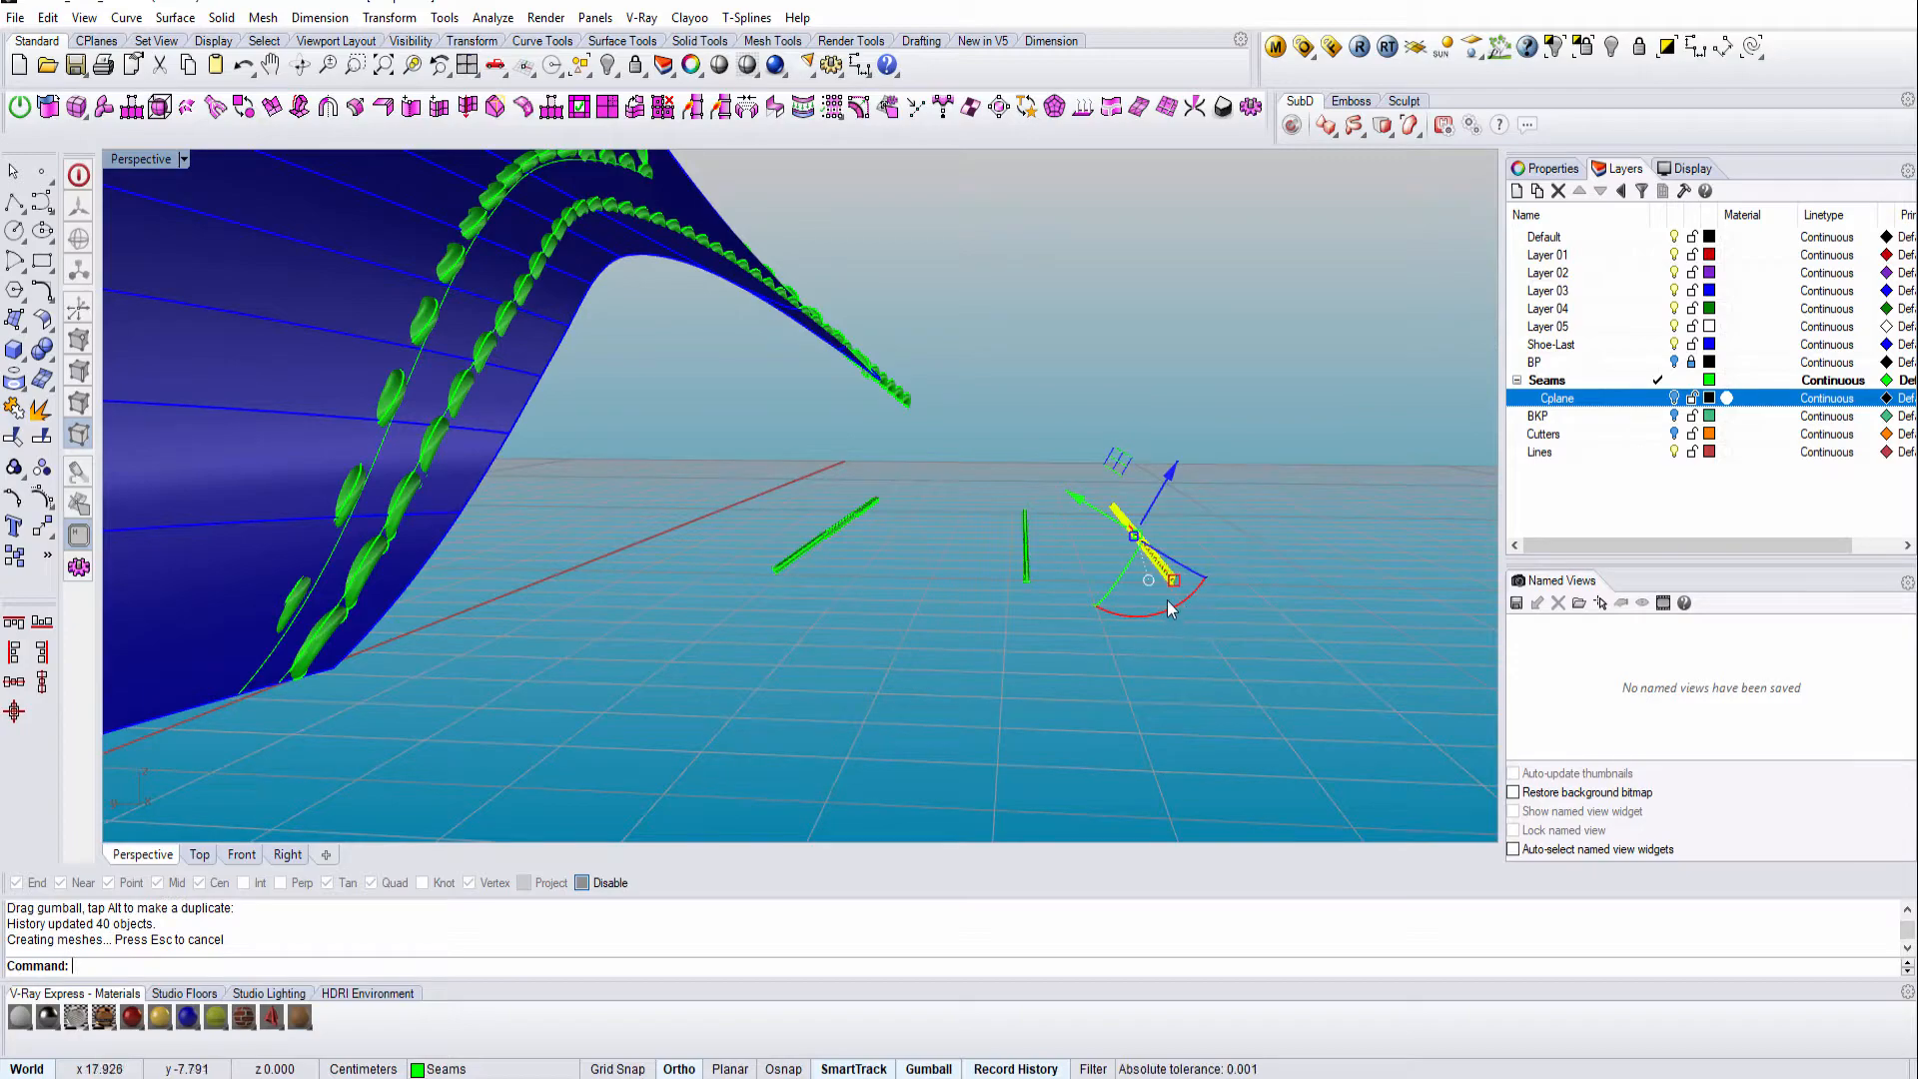
right_drag(1147, 633, 439, 551)
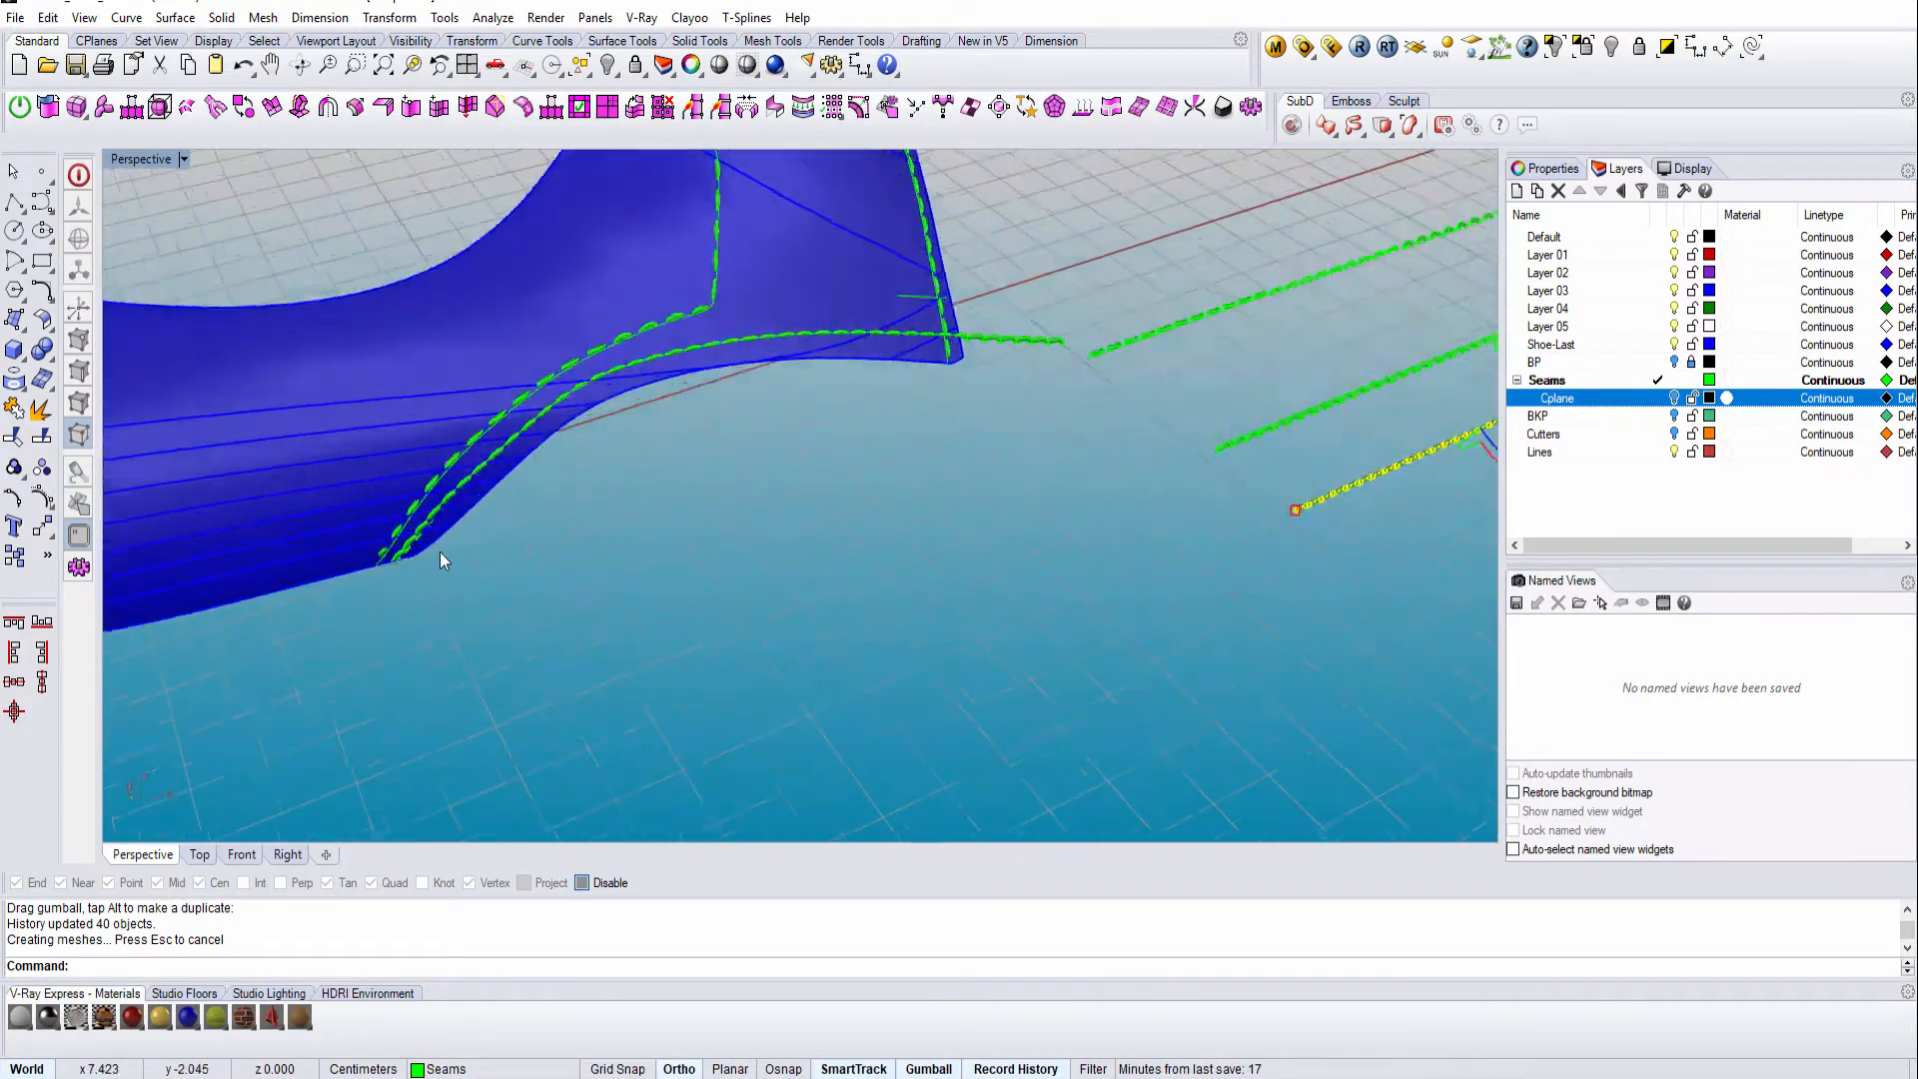
scroll(480, 395, up, 3)
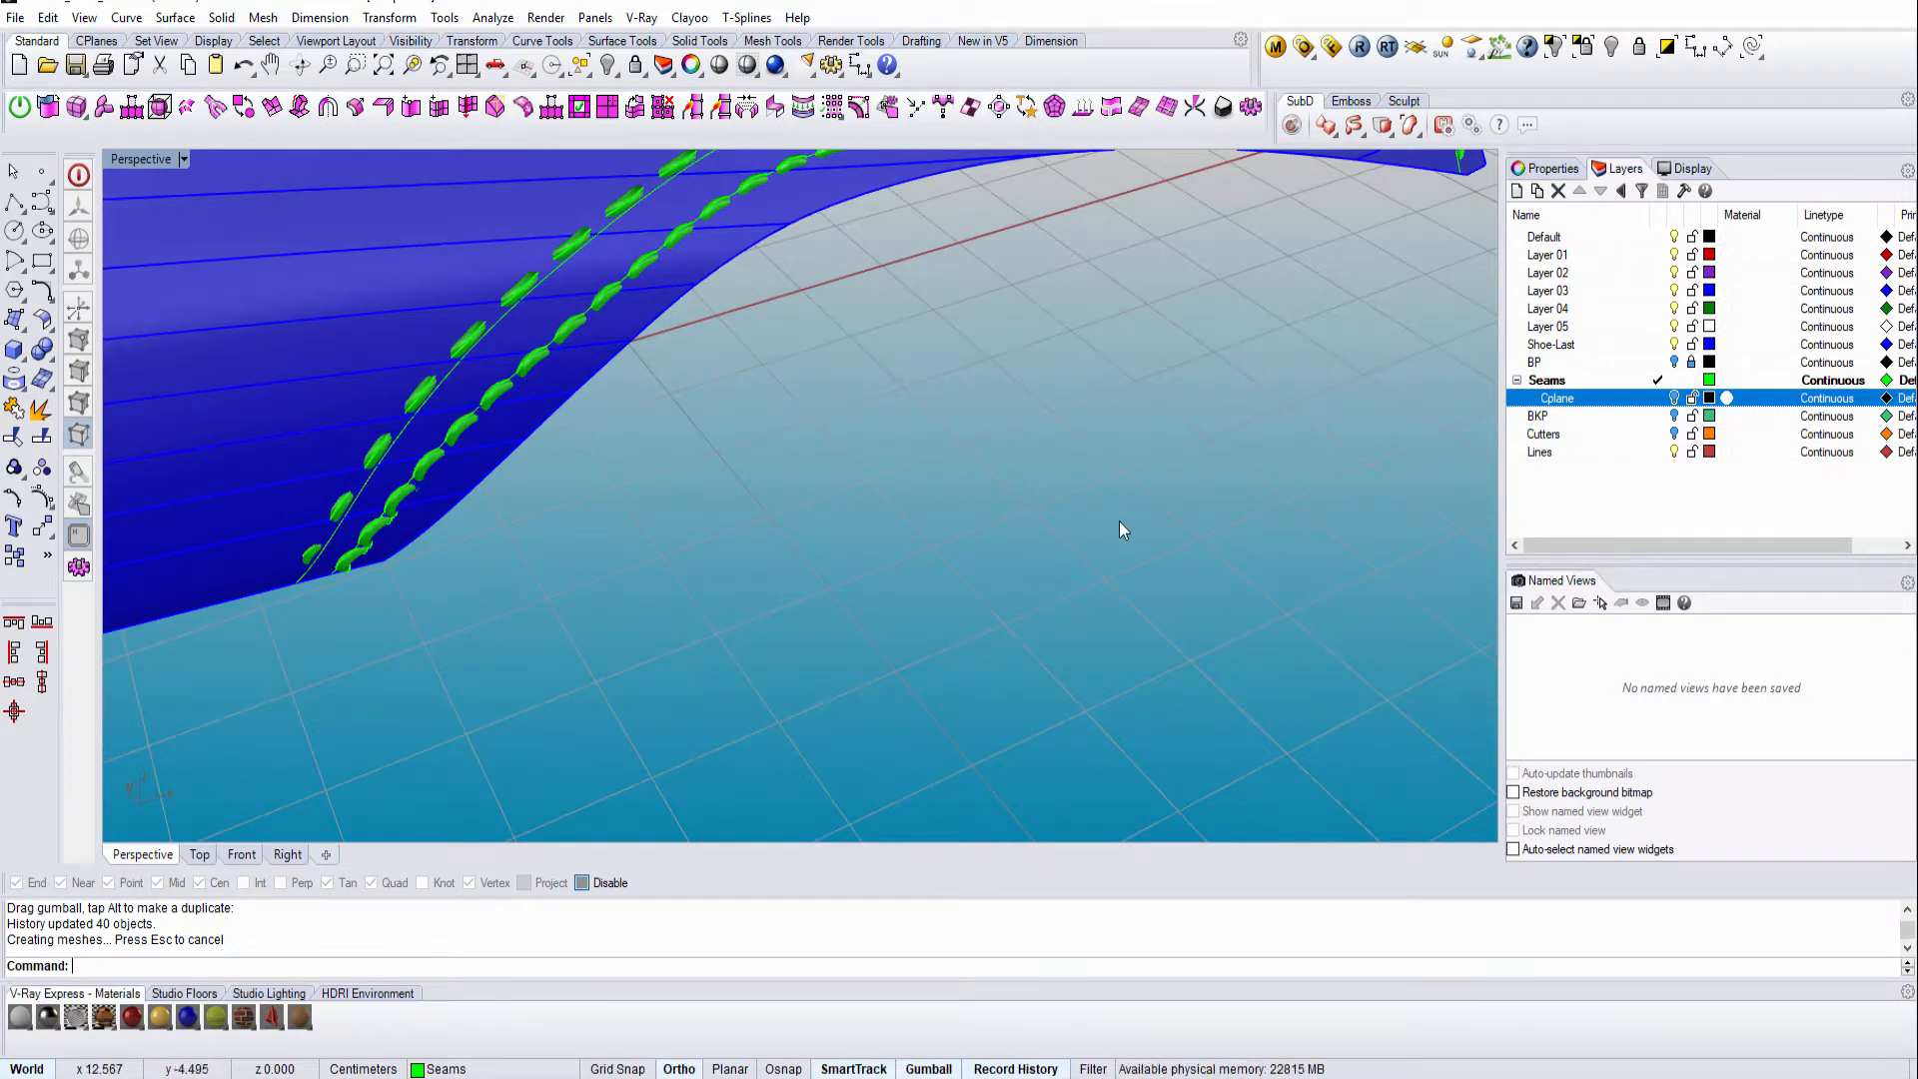
Step: Select the first eight stitches of the 40-stitch row and rotate them about the line in the Right view of the four-viewport layout
right_drag(1119, 529, 856, 629)
scroll(656, 627, up, 3)
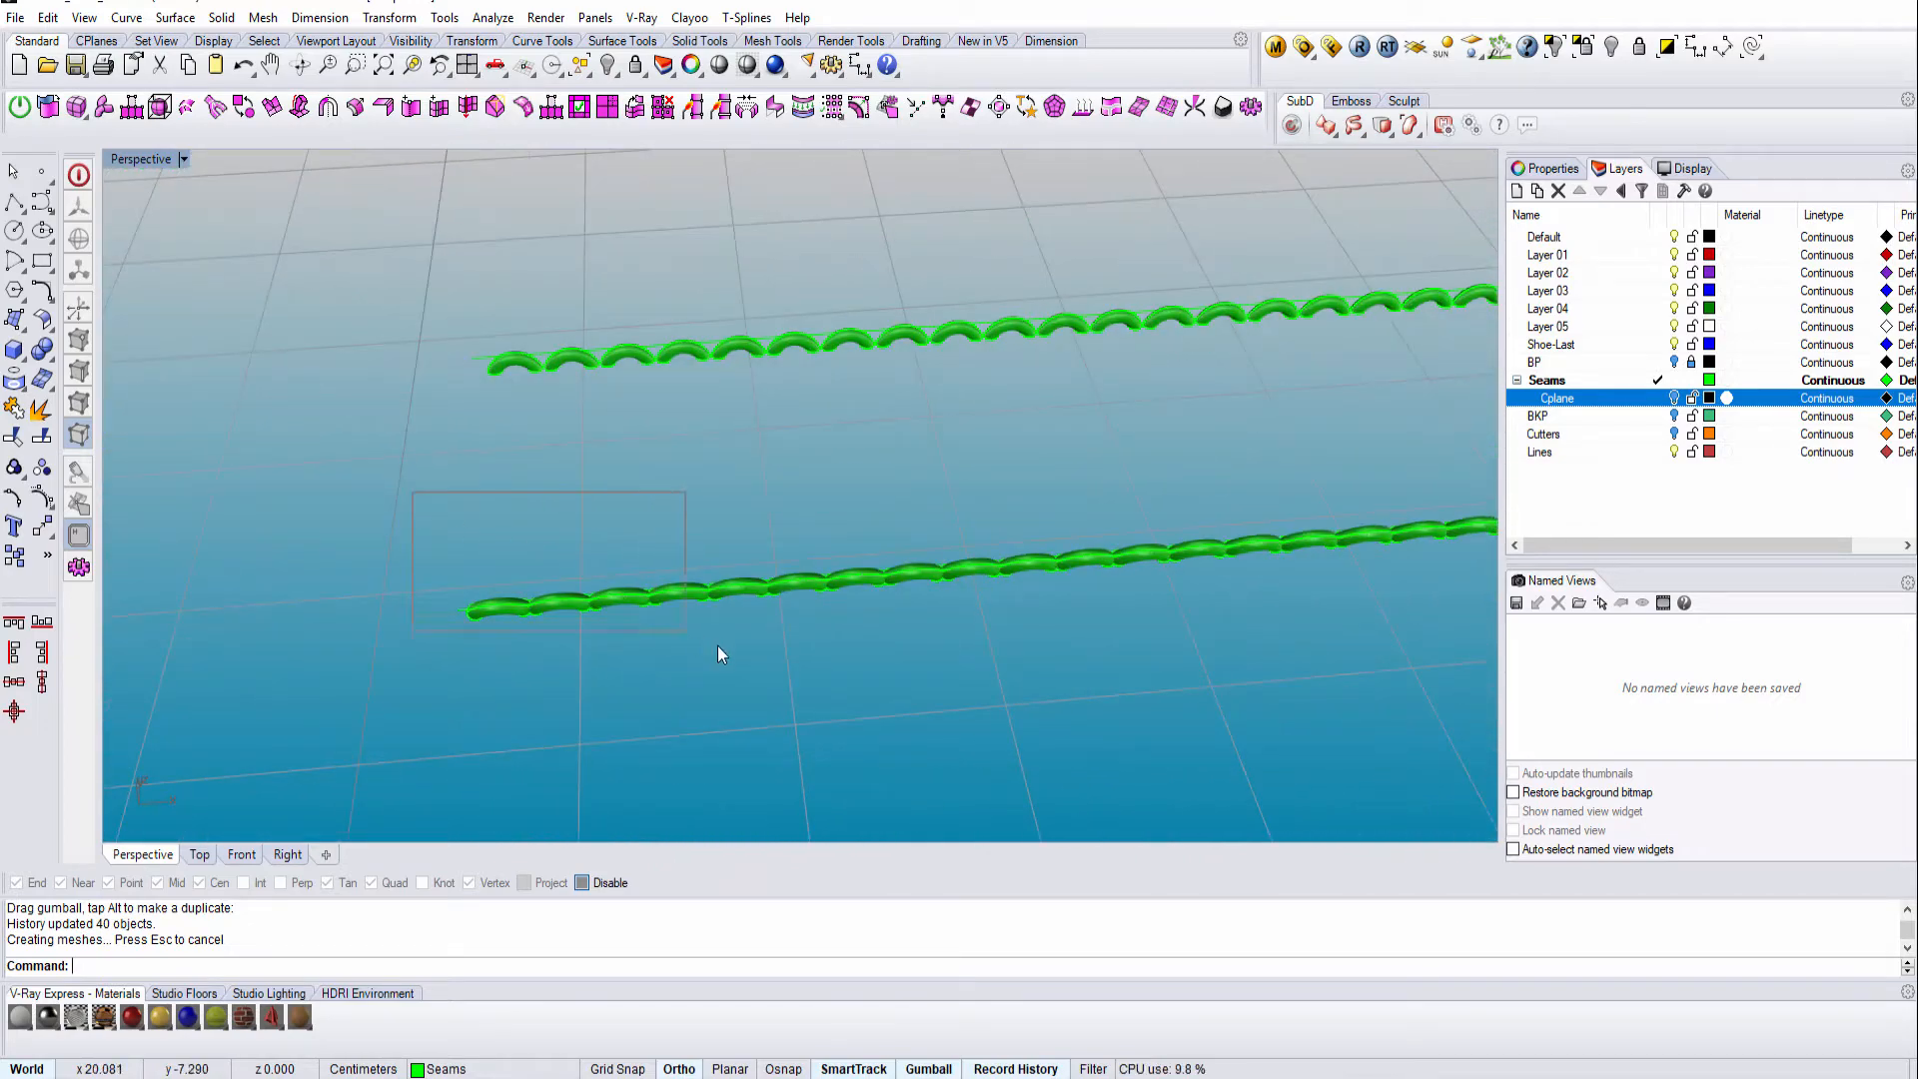
drag(953, 679, 949, 681)
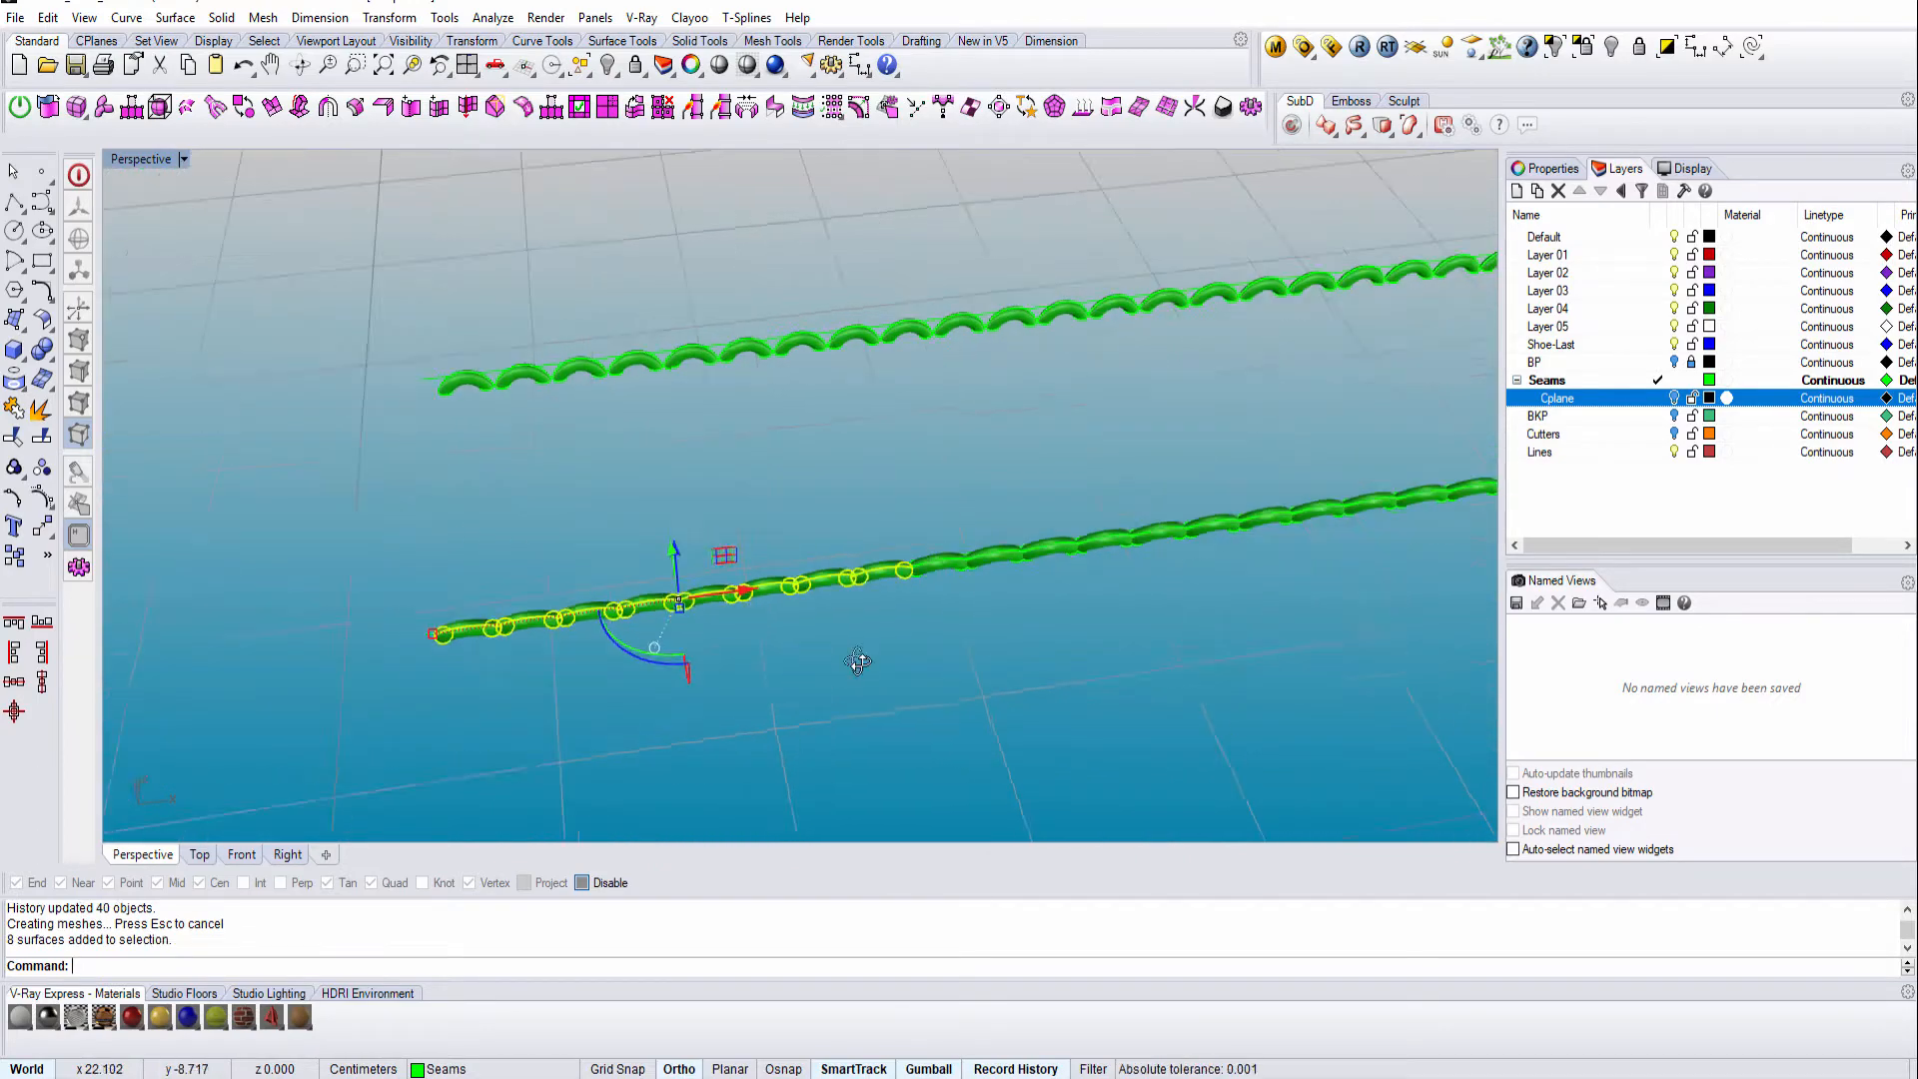
right_drag(856, 664, 706, 780)
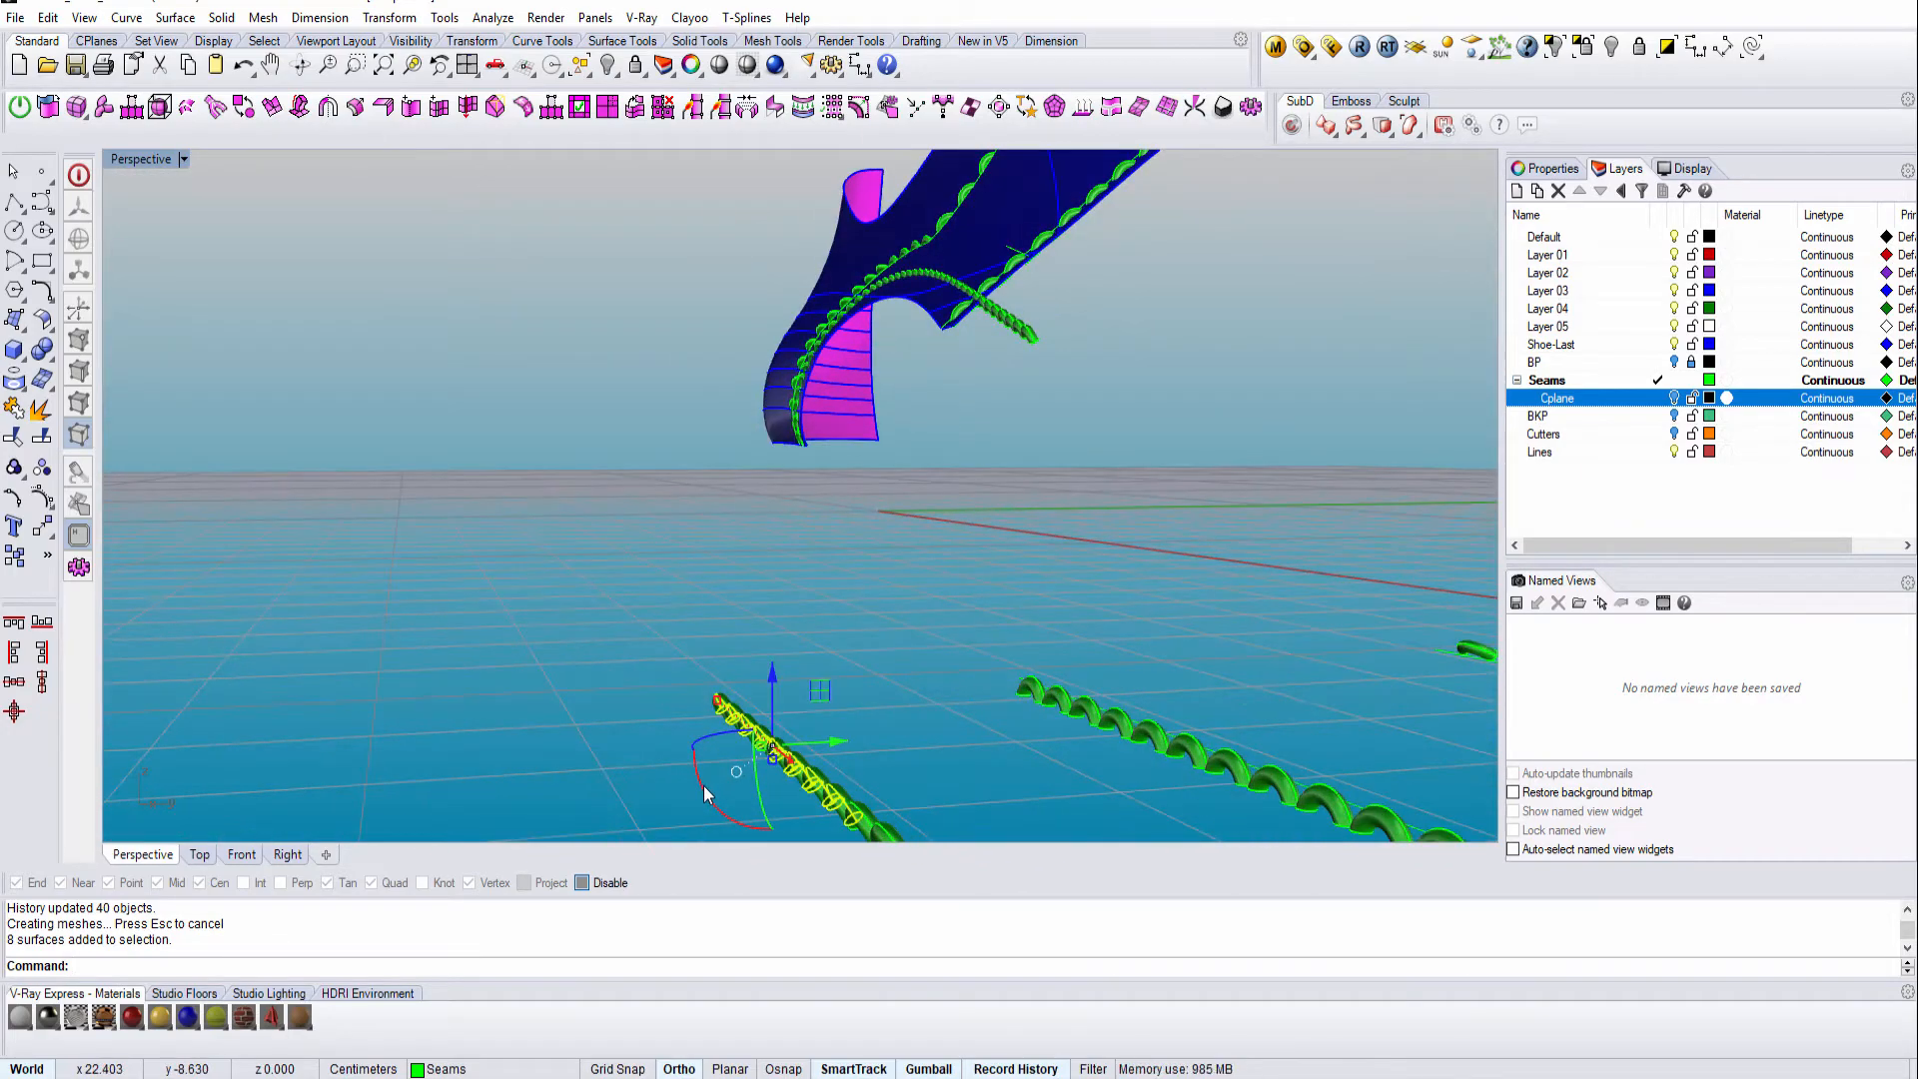
right_drag(690, 658, 332, 250)
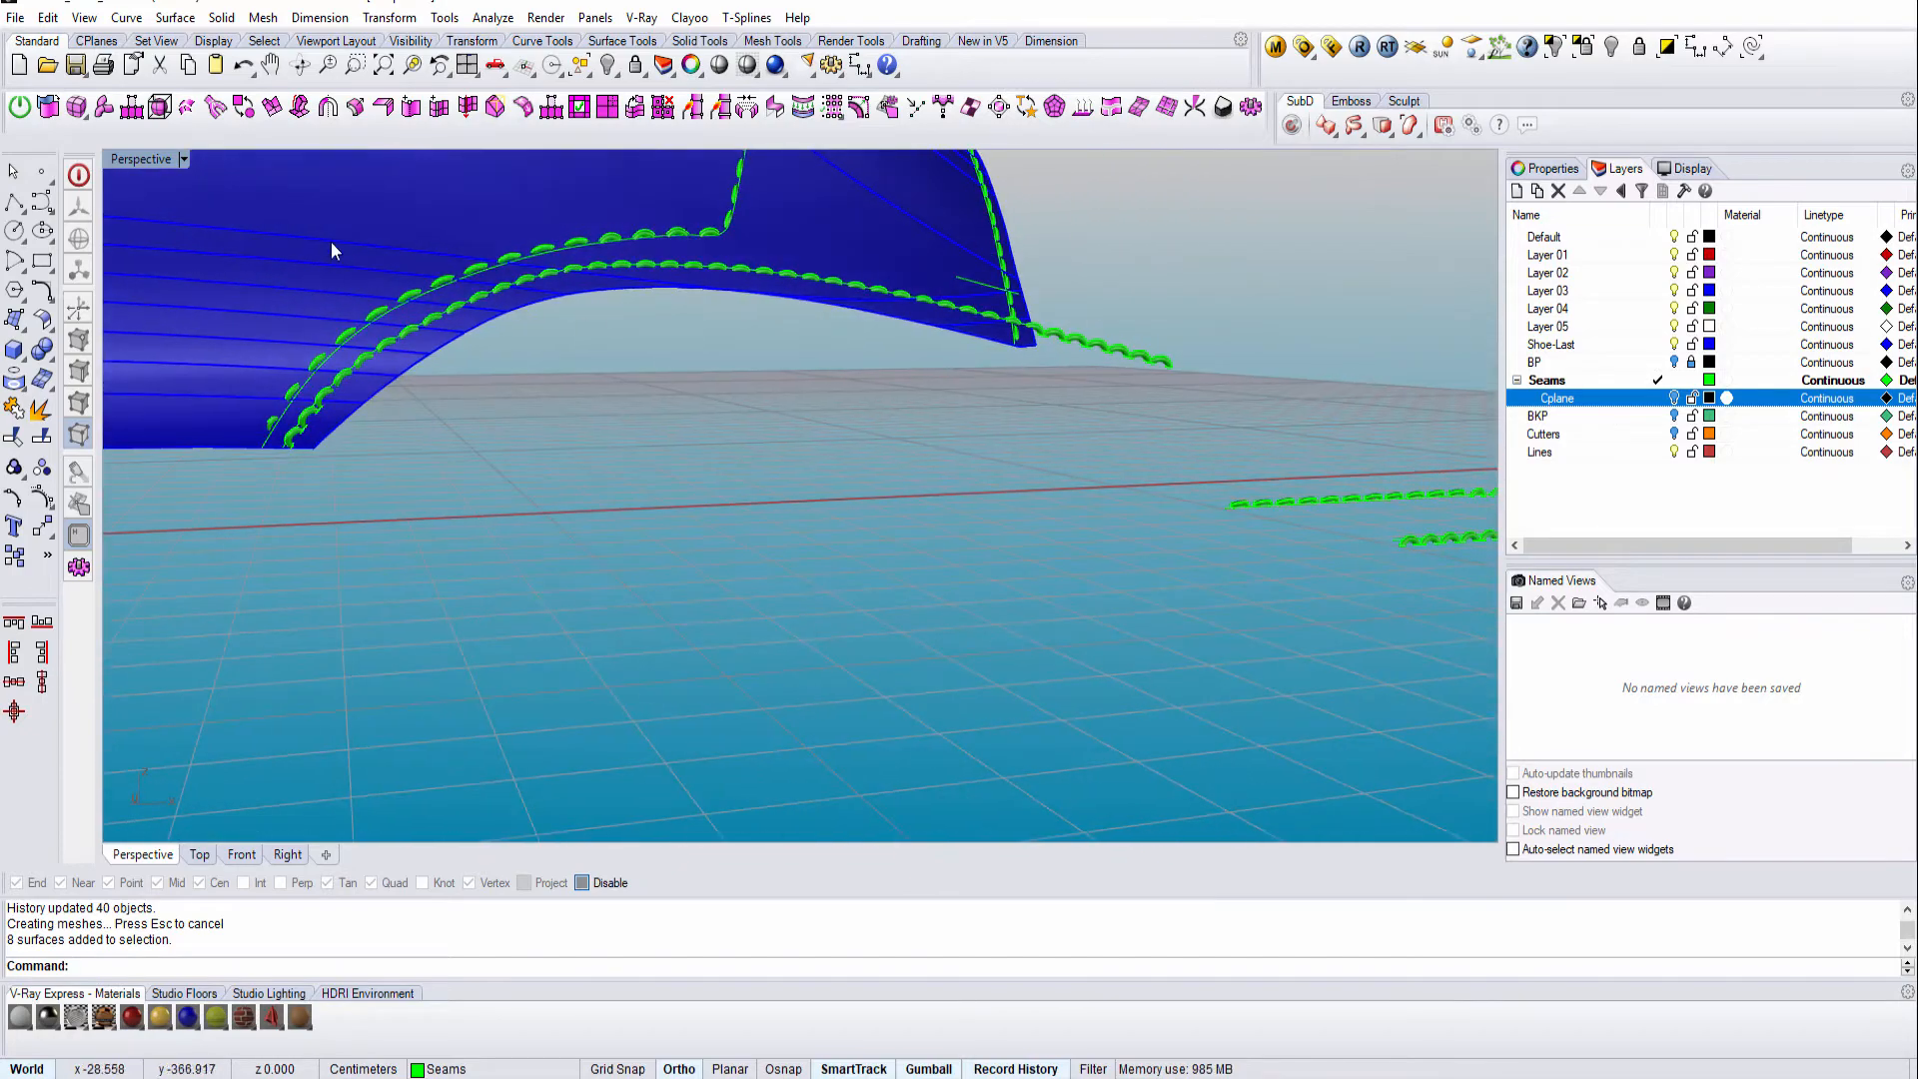
double_click(168, 160)
right_drag(1062, 249, 1149, 320)
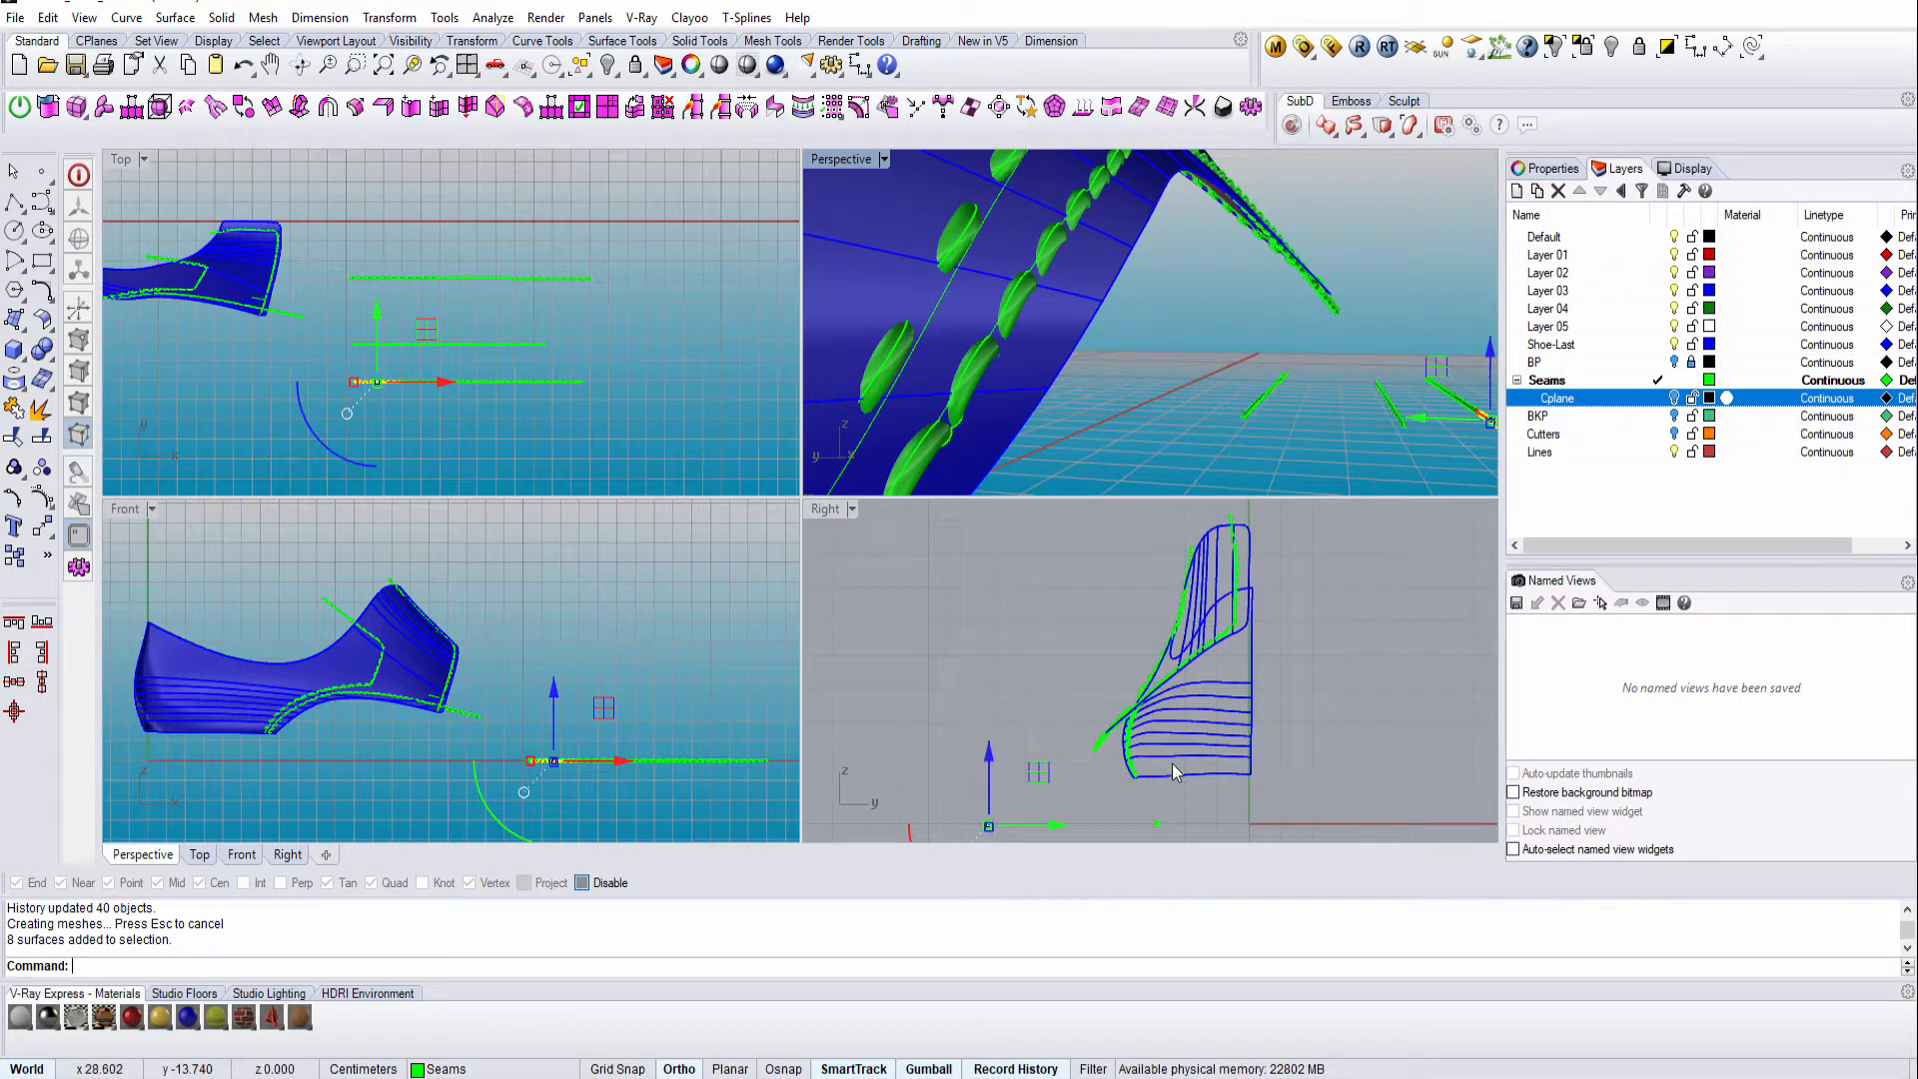
scroll(1004, 832, up, 3)
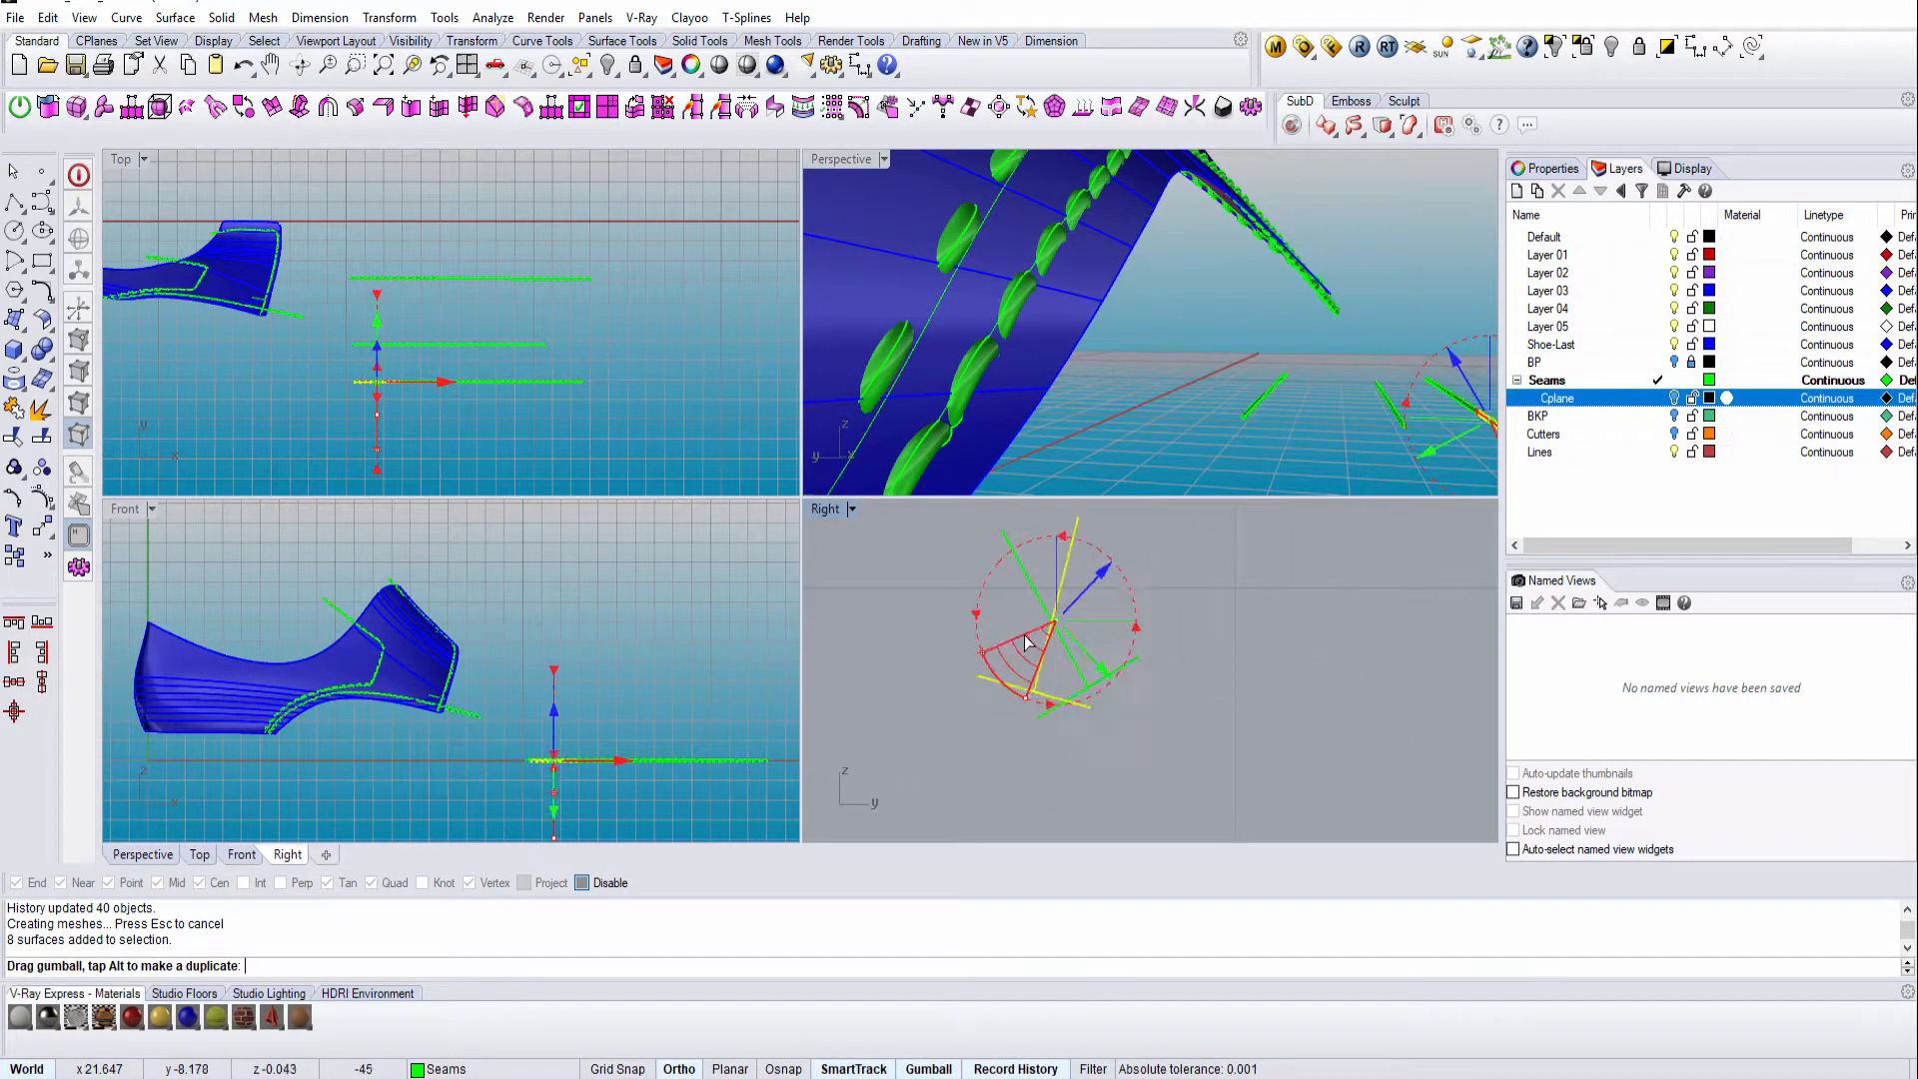
drag(1039, 627, 1089, 662)
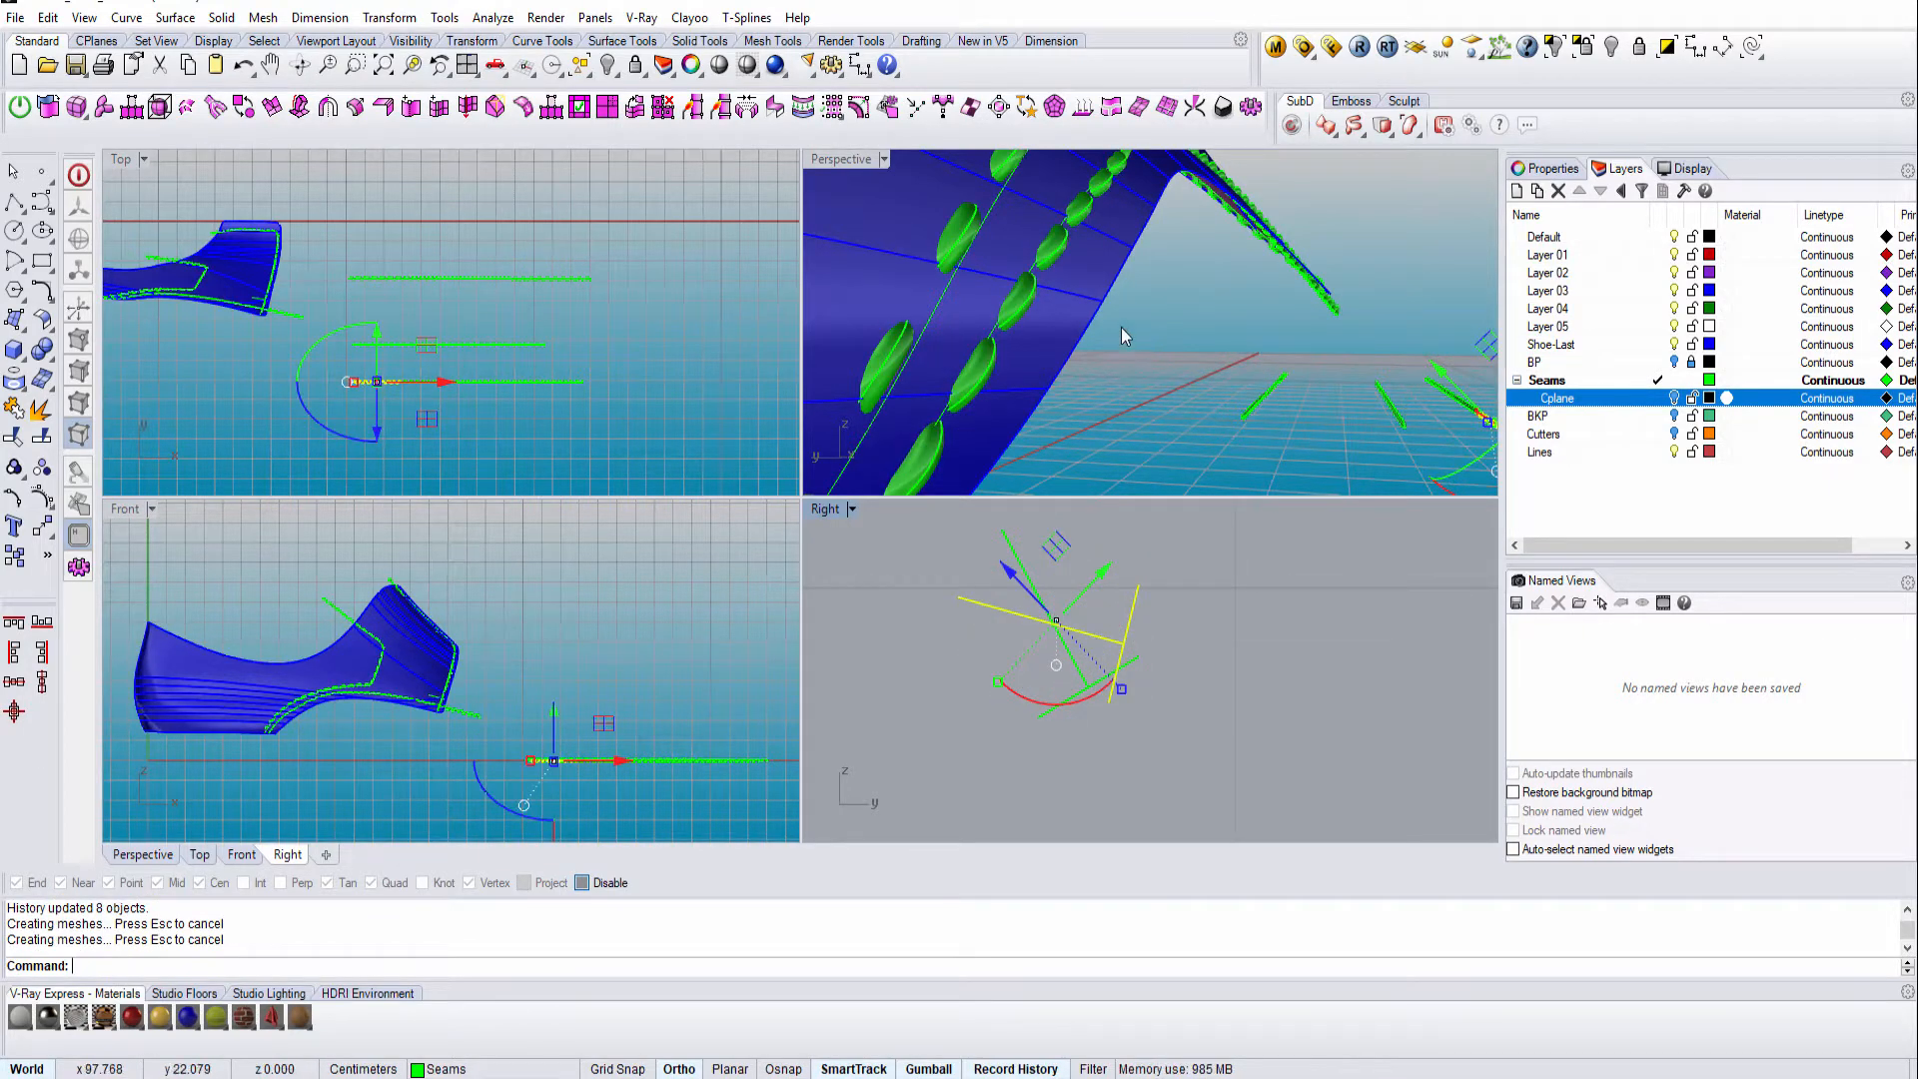
Step: Show only the Perspective view in shaded display and examine the lower seam's stitches at the panel's front corner
right_drag(1121, 329, 1202, 329)
double_click(859, 157)
mouse_move(972, 414)
right_down()
mouse_move(1015, 663)
mouse_move(895, 573)
mouse_move(619, 557)
mouse_move(889, 584)
mouse_move(861, 559)
mouse_move(714, 558)
right_up()
key(ctrl+alt+s)
key(ctrl+alt+w)
scroll(714, 557, up, 5)
key(ctrl+alt+s)
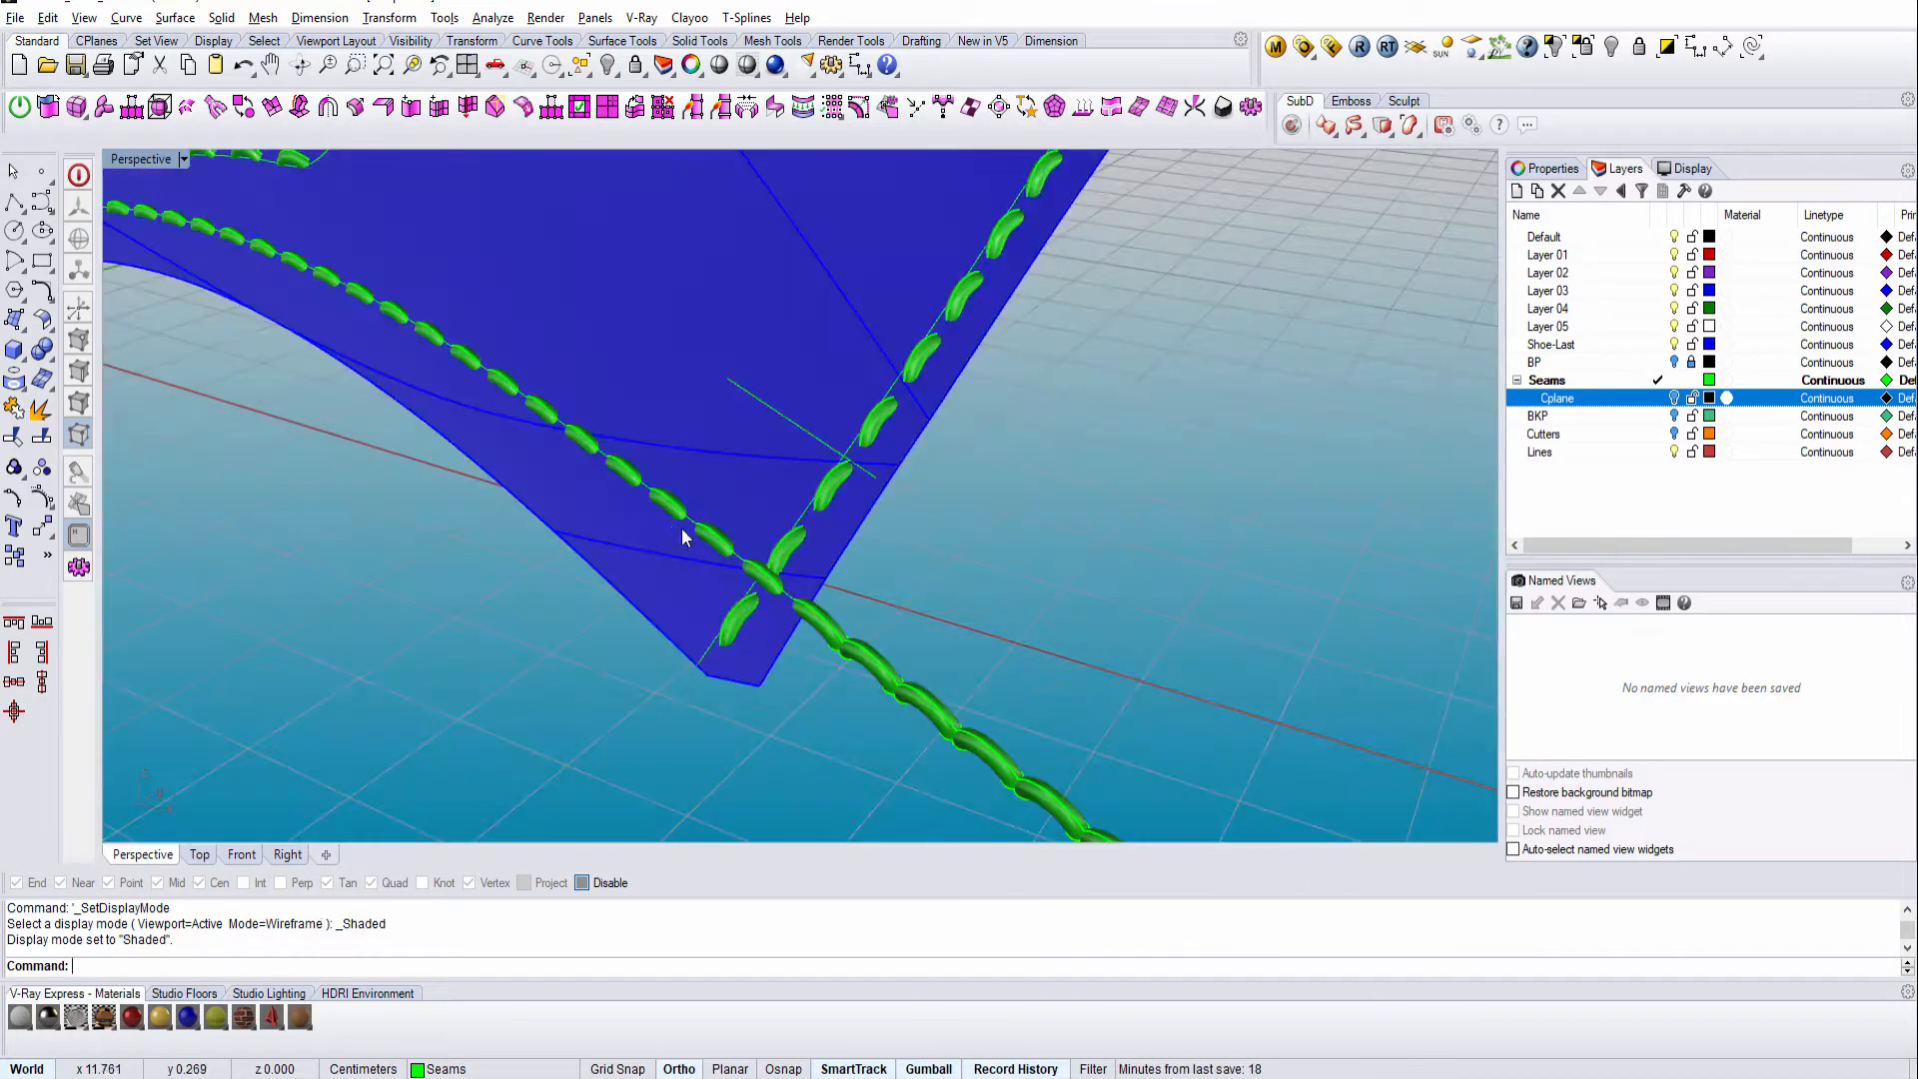
Step: Select three neighbouring stitches of the lower seam near the panel's corner, view them from several angles and clear the selection
click(744, 564)
shift+click(744, 577)
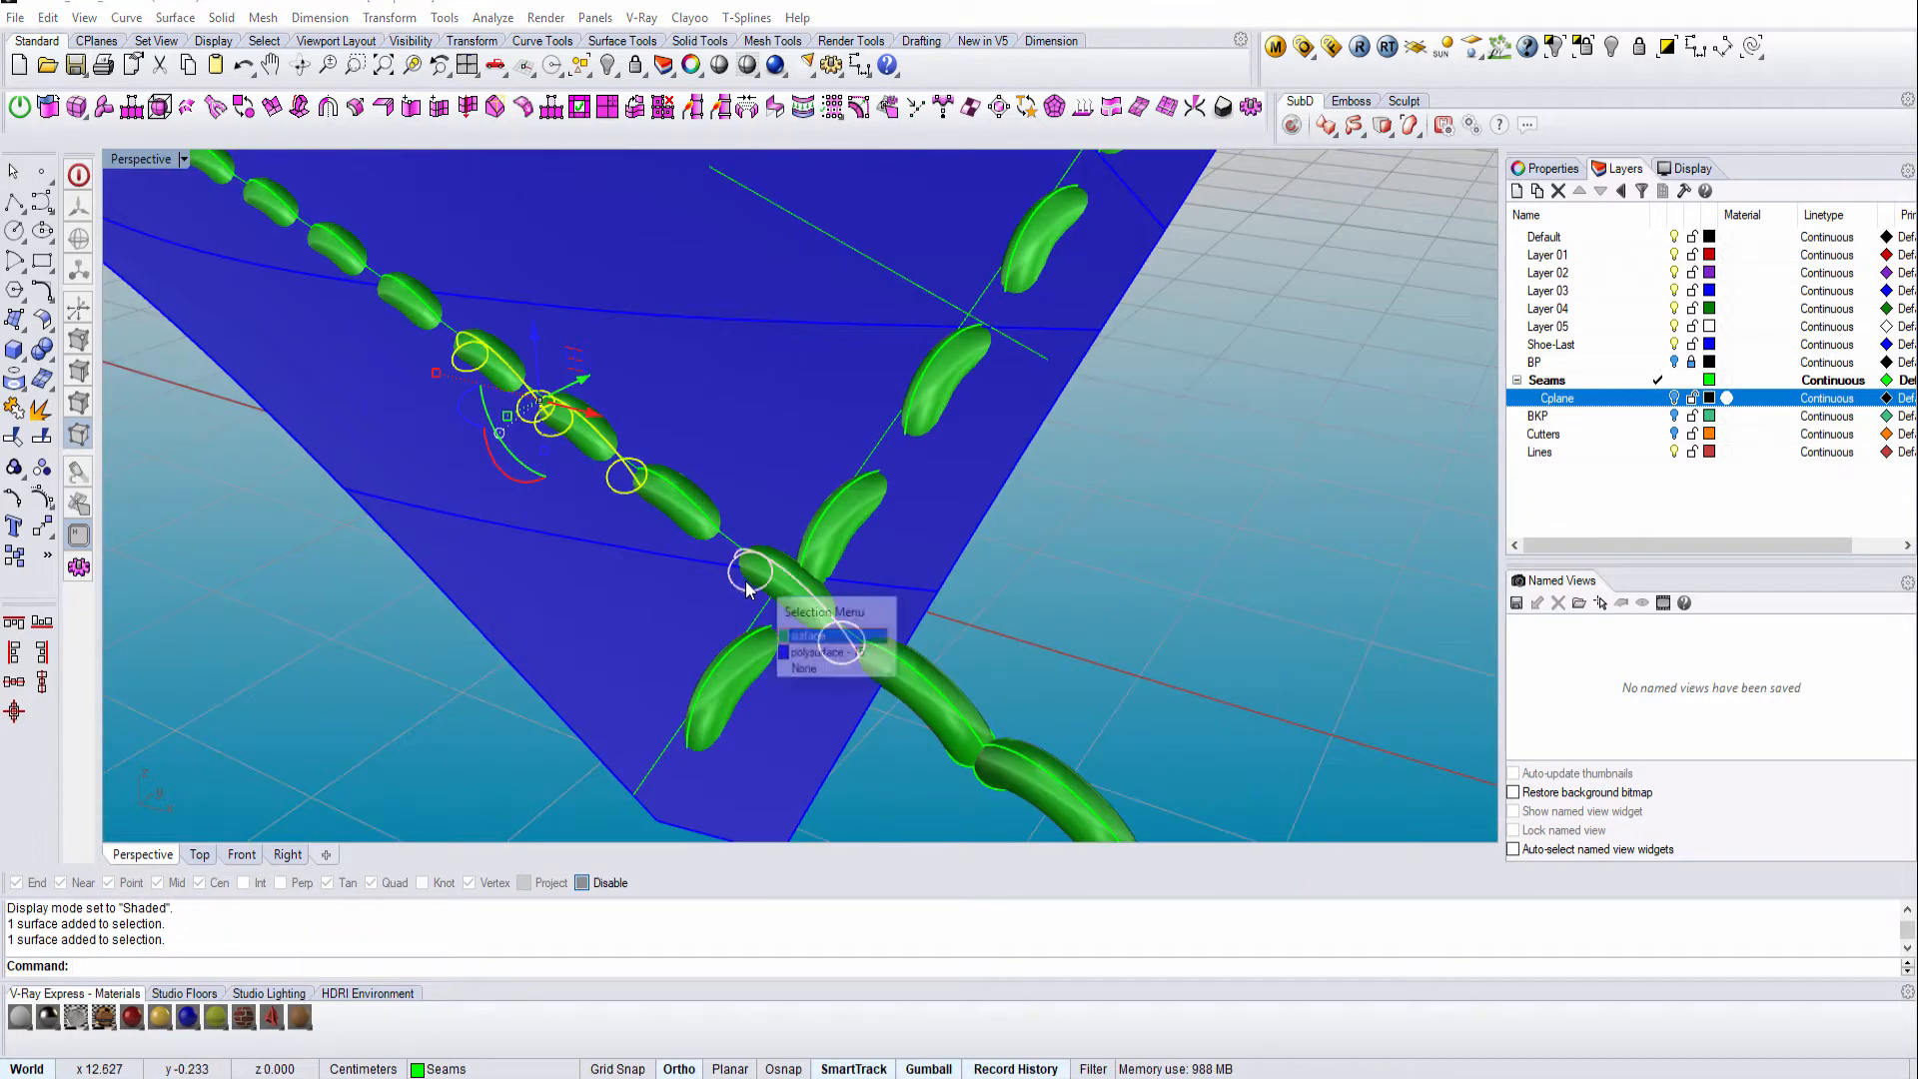
click(804, 637)
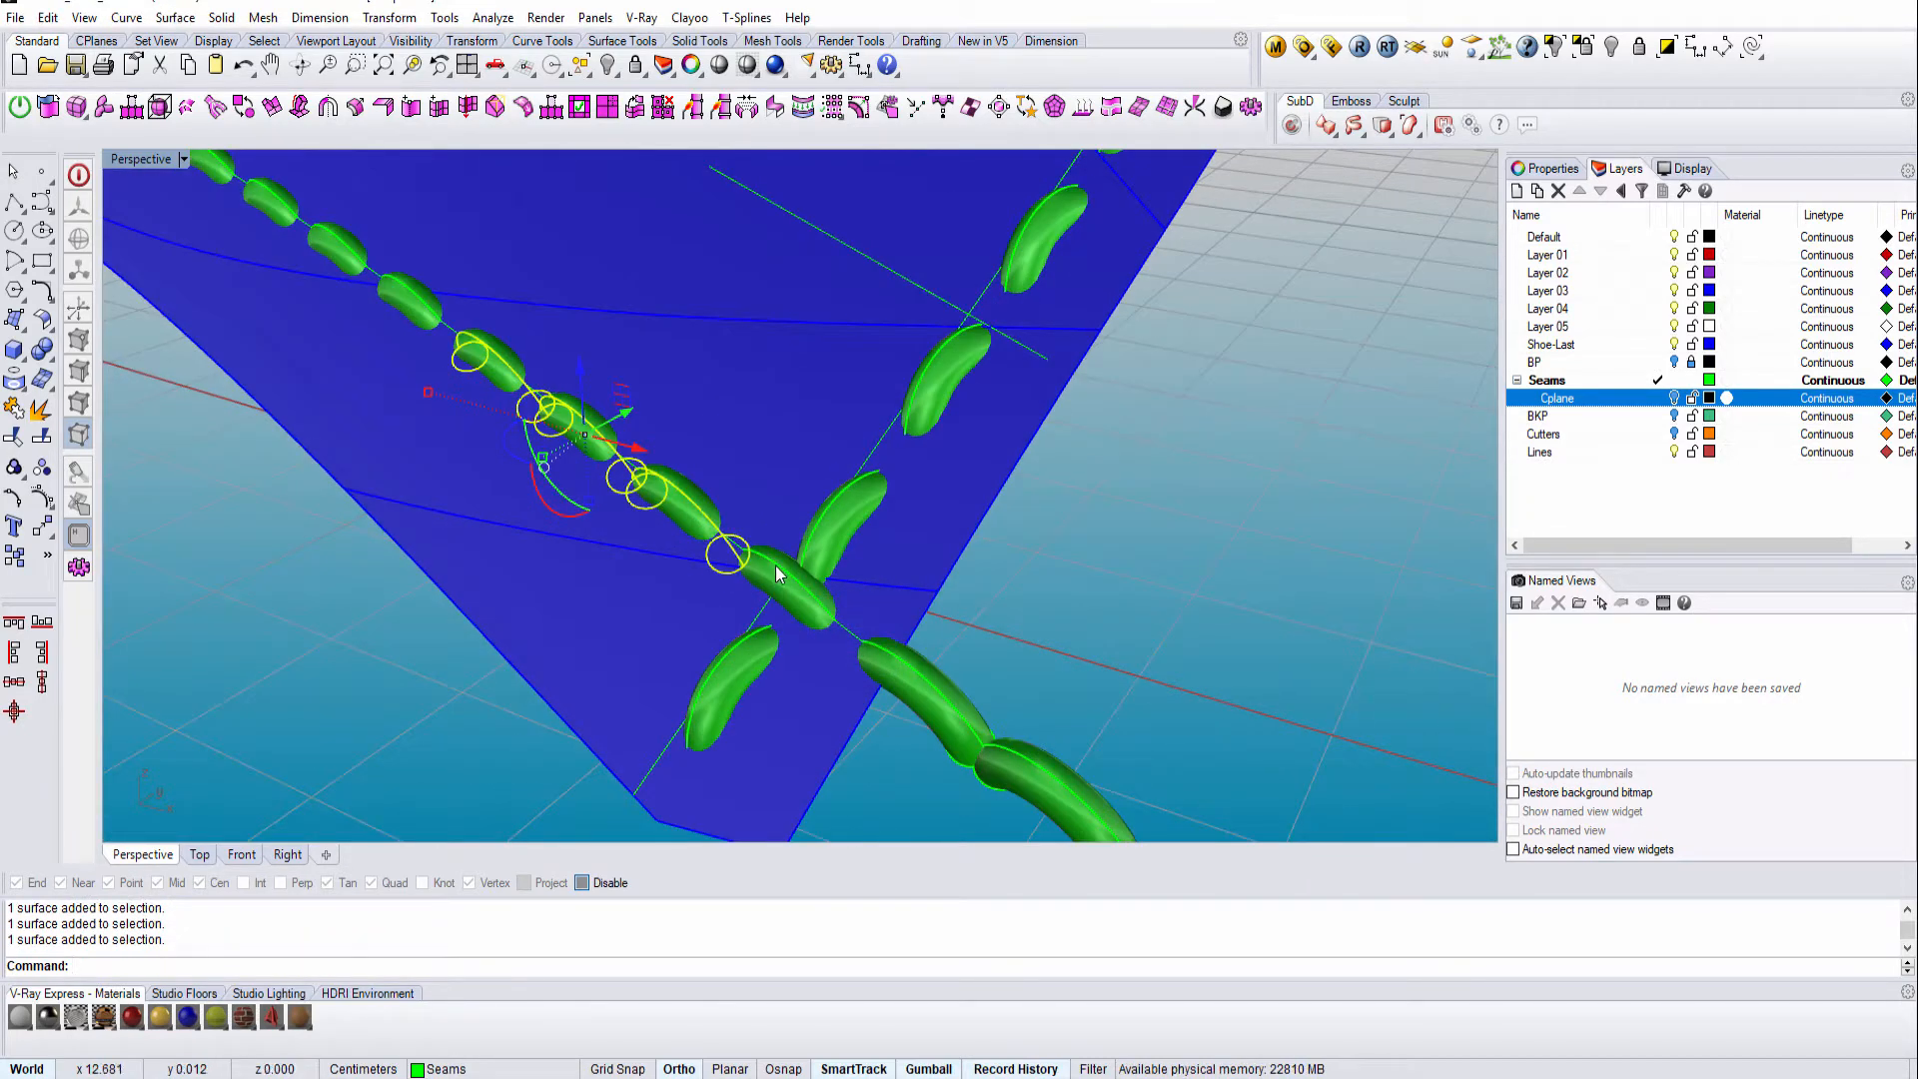
right_drag(769, 590, 548, 473)
drag(546, 473, 710, 290)
right_drag(710, 295, 1087, 441)
drag(1087, 441, 1087, 459)
key(Escape)
Step: Examine the stitching over the whole side panel, comparing the rendered and shaded displays
mouse_move(1279, 363)
right_down()
mouse_move(1012, 342)
mouse_move(879, 570)
mouse_move(994, 612)
mouse_move(921, 589)
mouse_move(864, 599)
mouse_move(1064, 554)
mouse_move(1311, 621)
mouse_move(1006, 608)
mouse_move(1077, 557)
right_up()
key(ctrl+alt+r)
key(ctrl+alt+s)
scroll(864, 600, down, 5)
scroll(811, 613, up, 5)
scroll(1035, 572, down, 5)
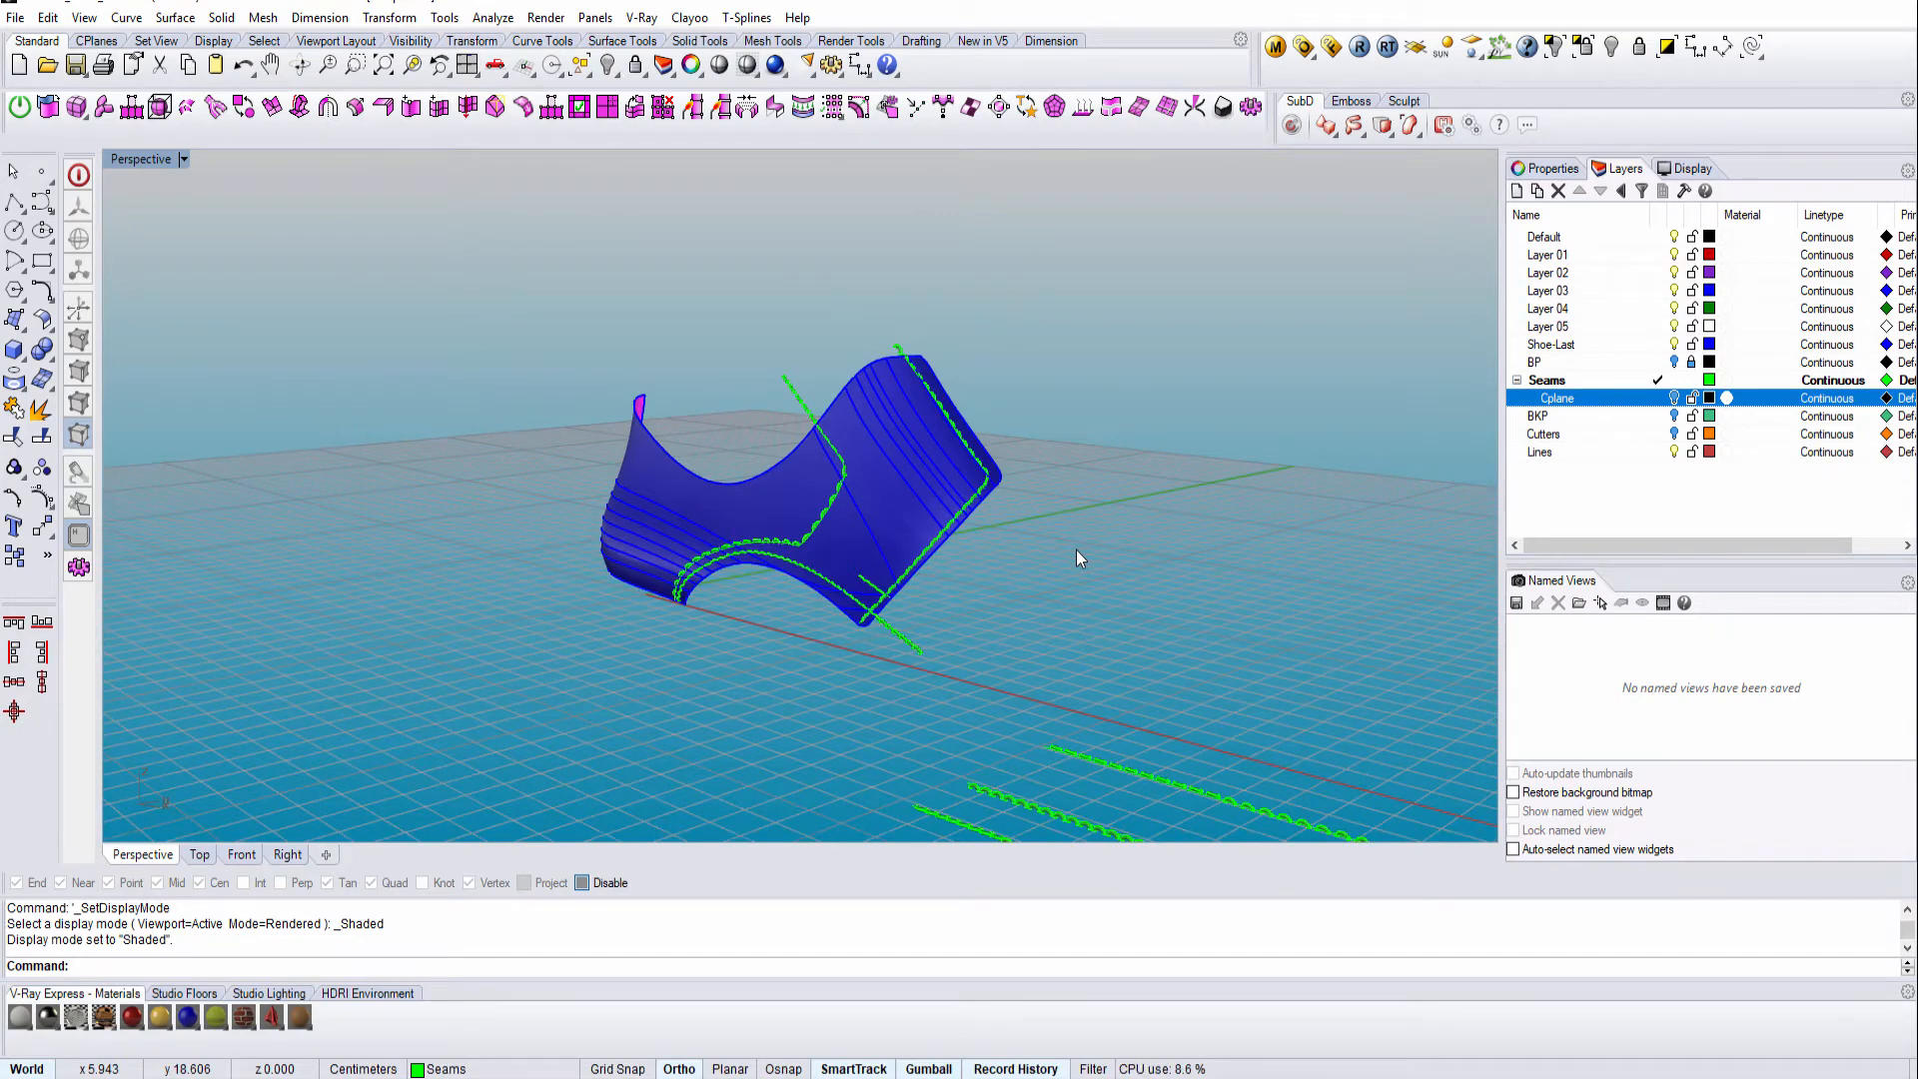
key(ctrl+alt+r)
scroll(1053, 615, down, 3)
Step: In wireframe display, delete the lower seam's stitches that extend beyond the panel's front corner
mouse_move(1053, 615)
right_down()
mouse_move(909, 585)
mouse_move(973, 631)
right_up()
key(ctrl+alt+w)
scroll(877, 518, up, 5)
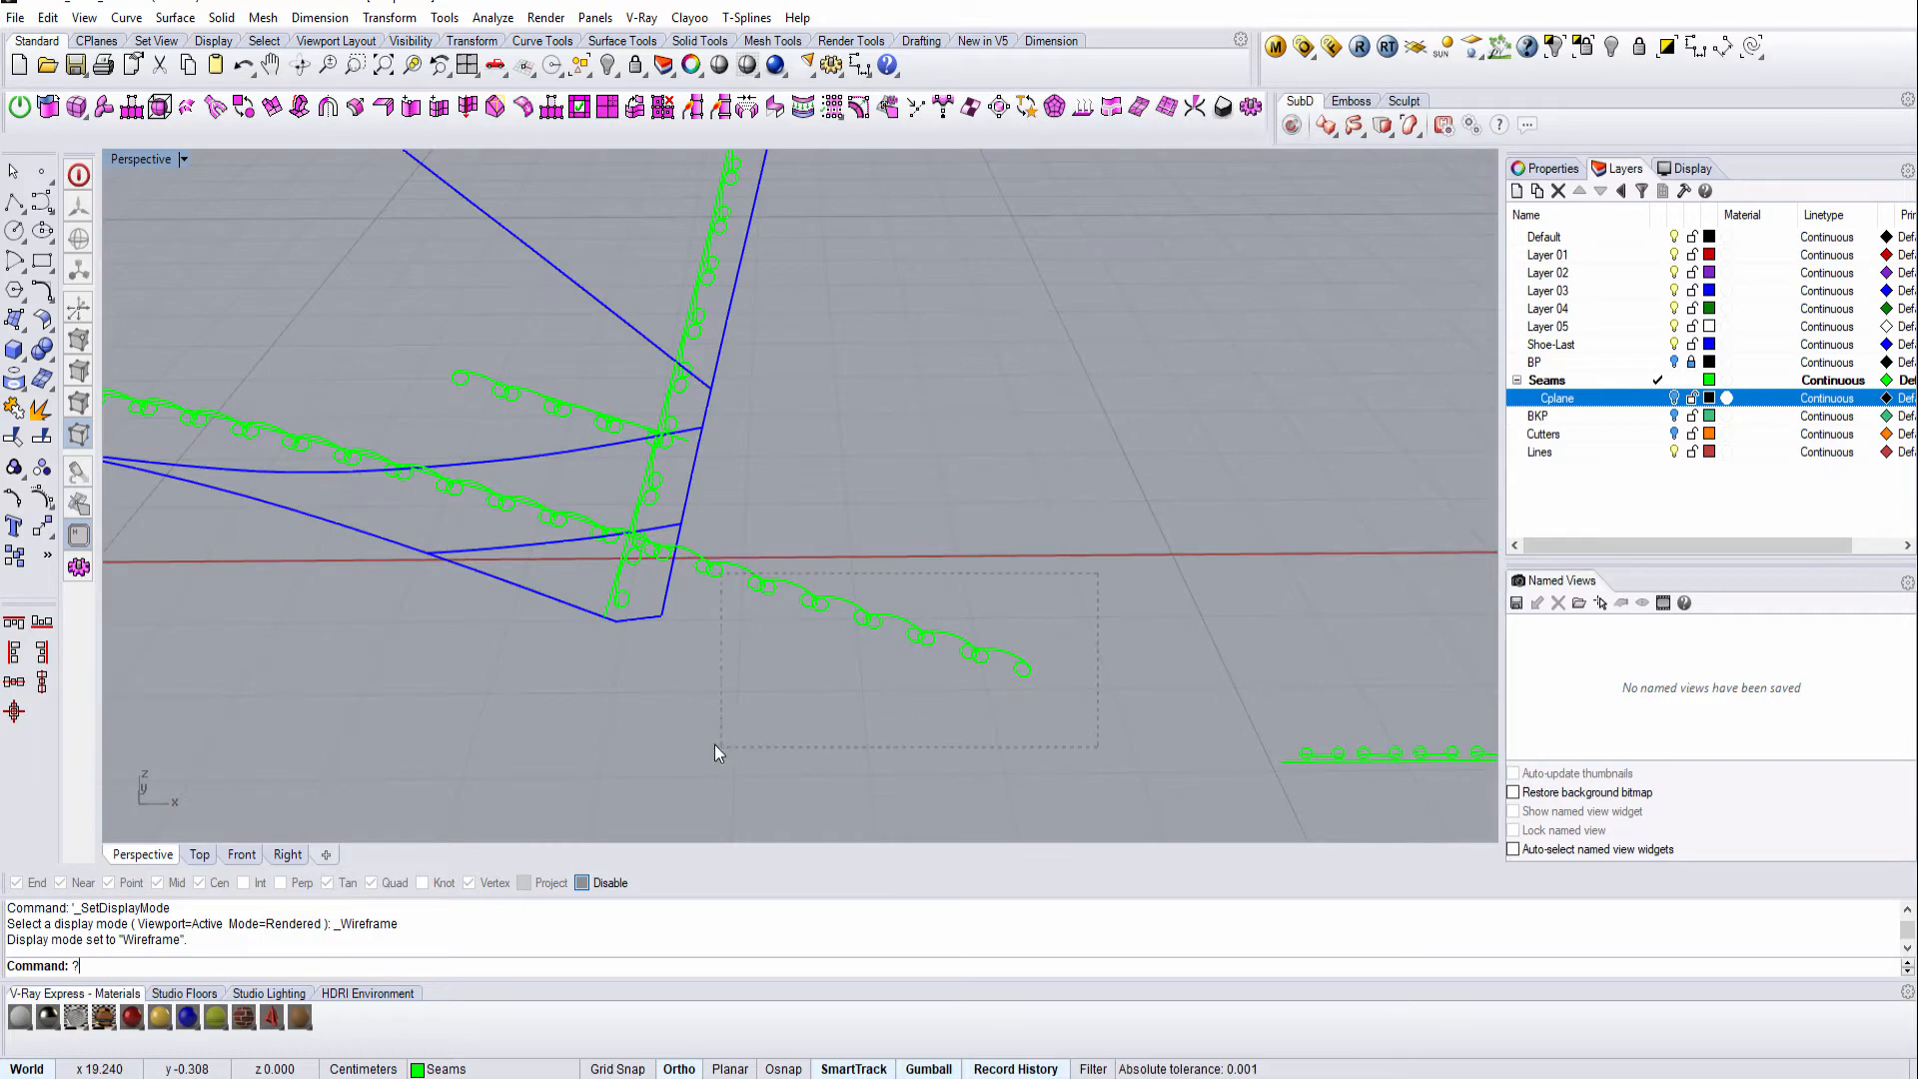
drag(715, 745, 709, 739)
key(Delete)
Step: Delete the stitches of the inner and front seams that stick out past the panel's upper edge
scroll(596, 434, up, 5)
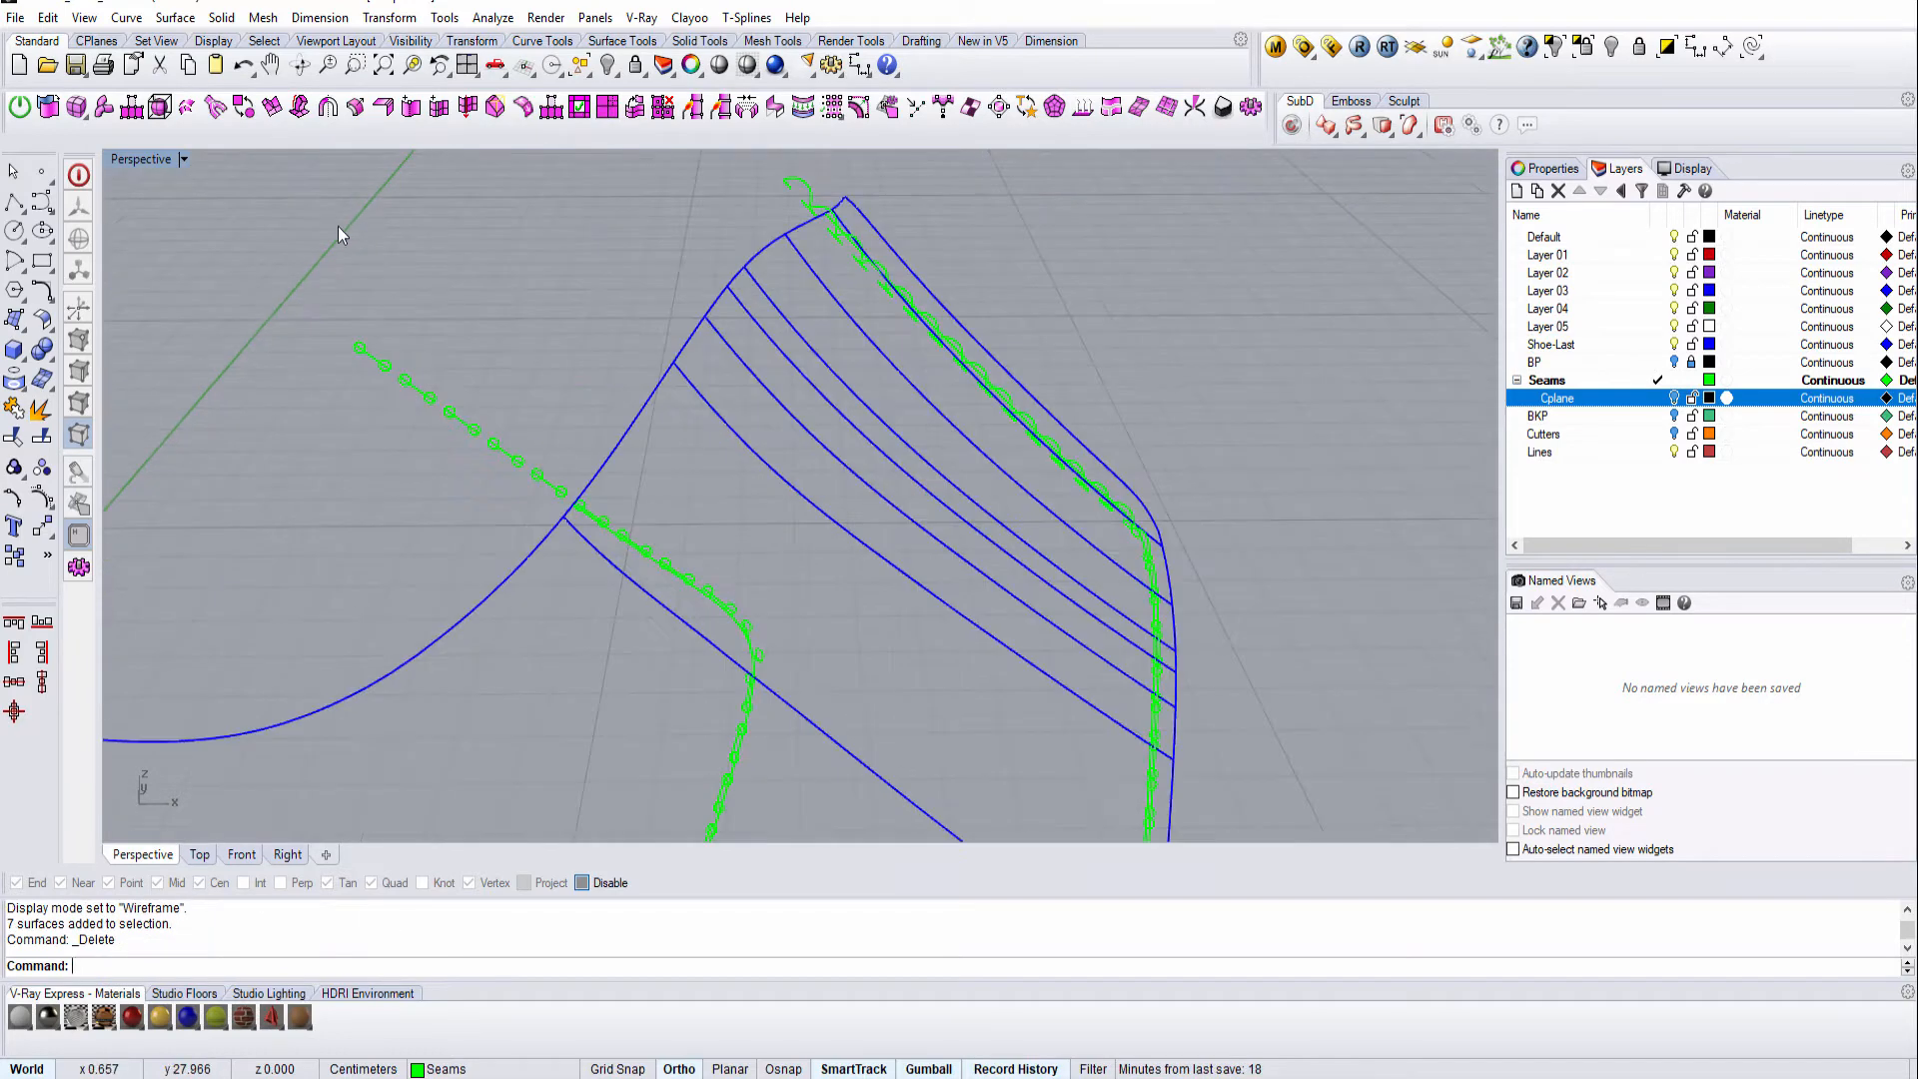
drag(300, 260, 569, 509)
key(Delete)
scroll(787, 232, down, 1)
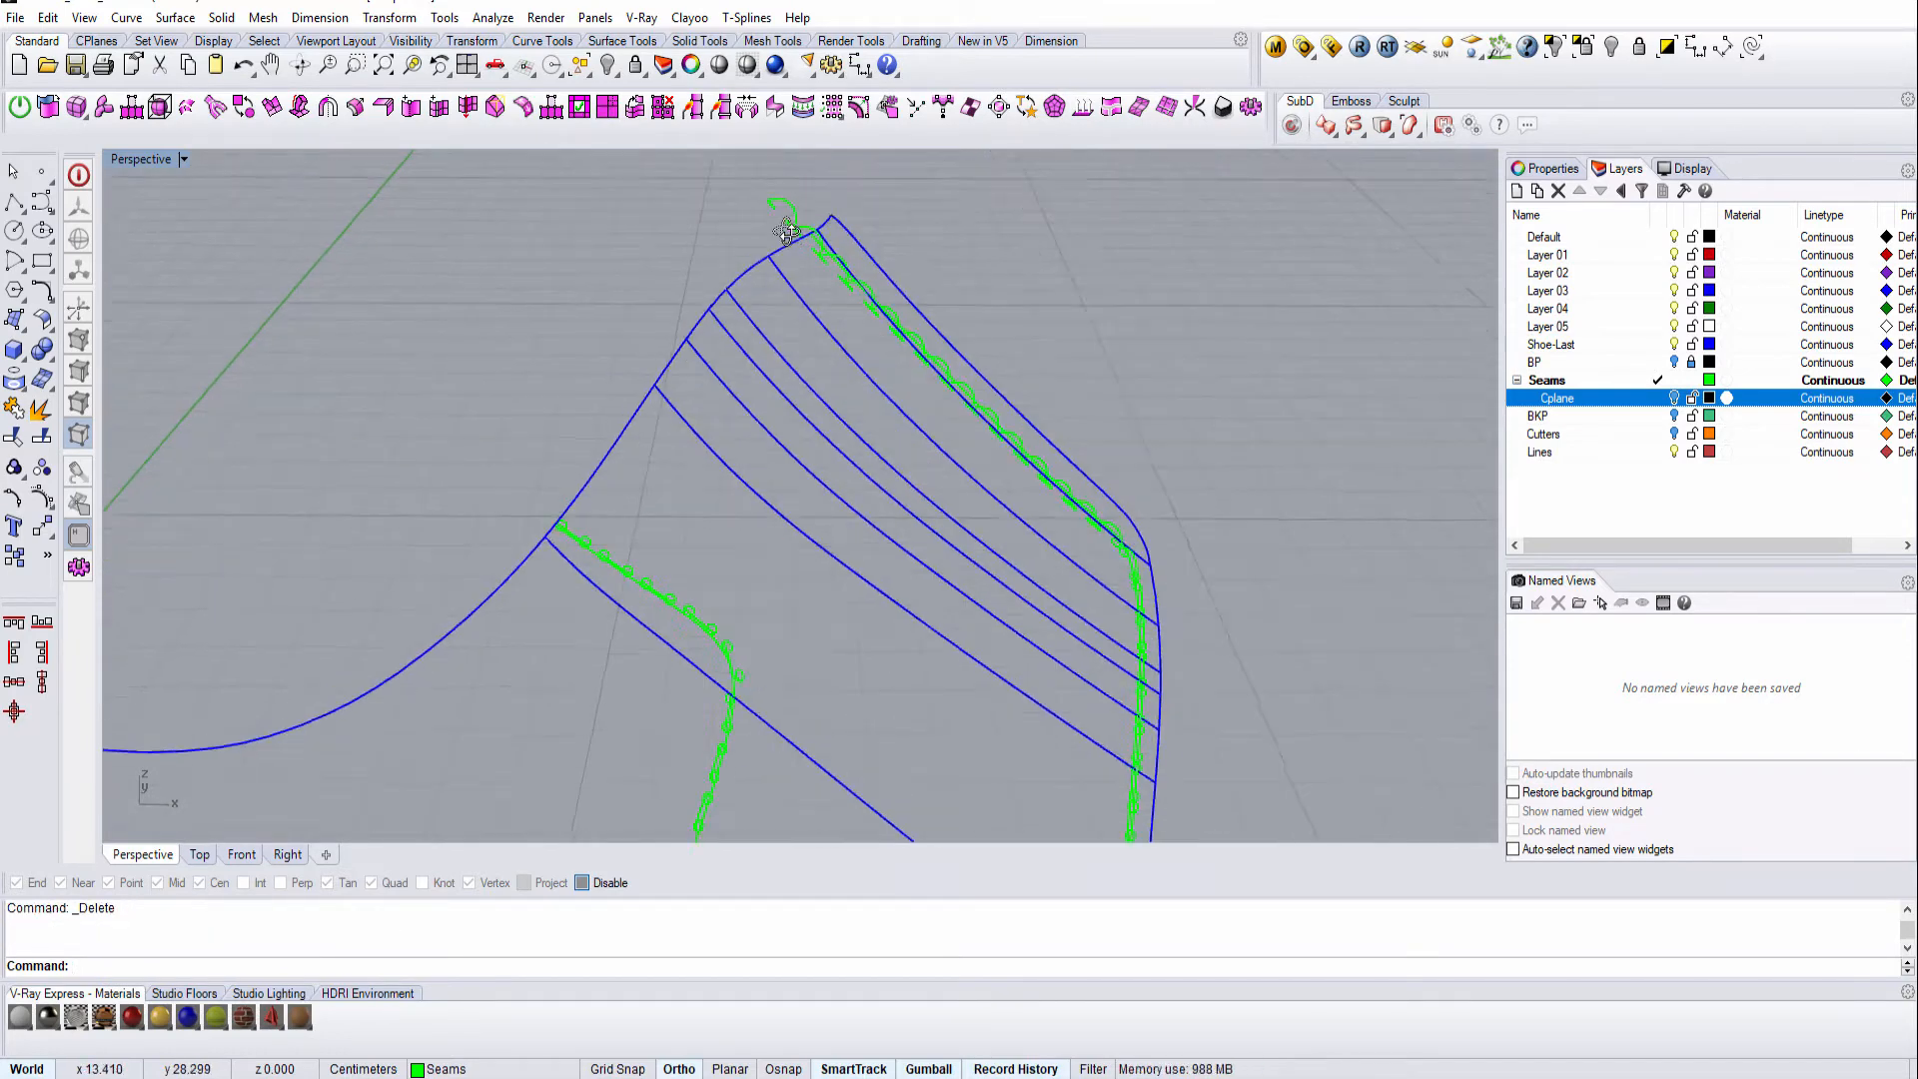
scroll(787, 231, down, 2)
drag(479, 228, 629, 450)
key(Delete)
scroll(634, 492, down, 3)
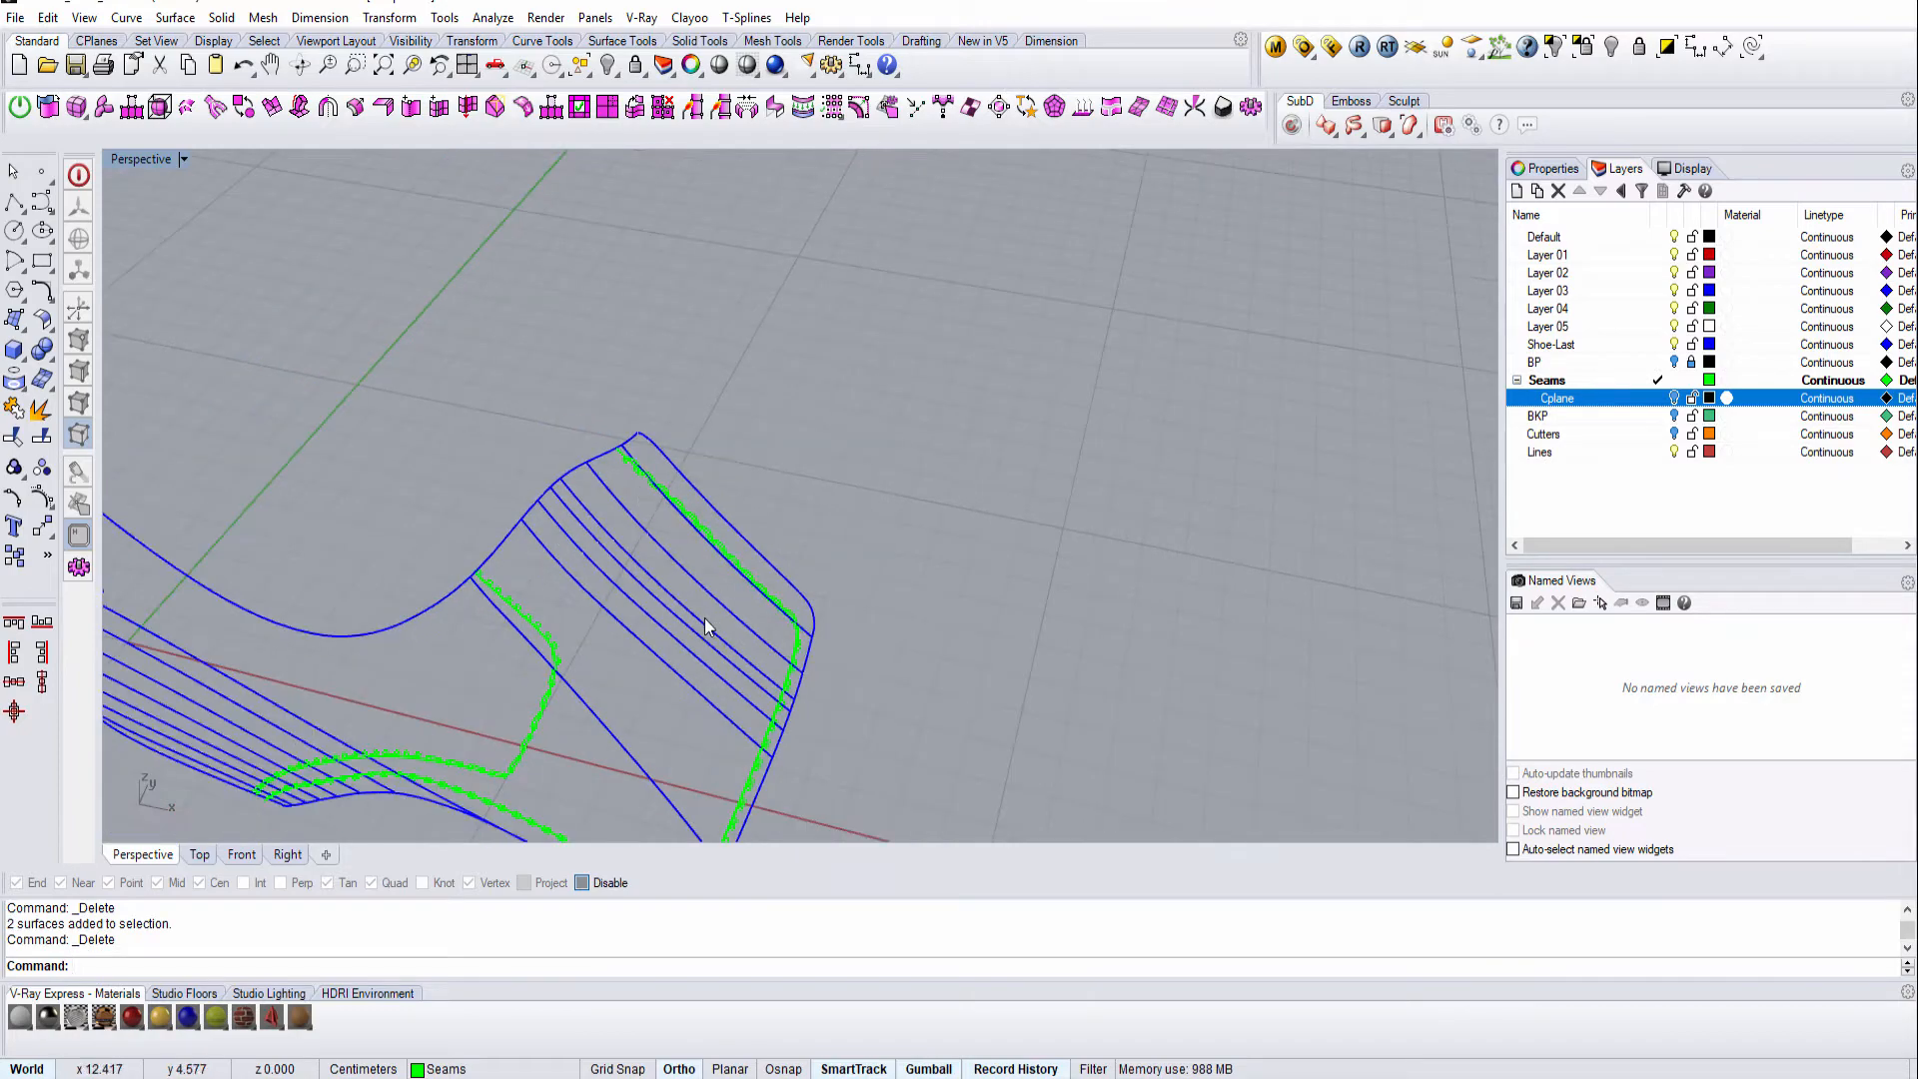
key(ctrl+alt+h)
mouse_move(684, 637)
right_down()
mouse_move(404, 569)
mouse_move(687, 583)
mouse_move(520, 519)
mouse_move(857, 411)
right_up()
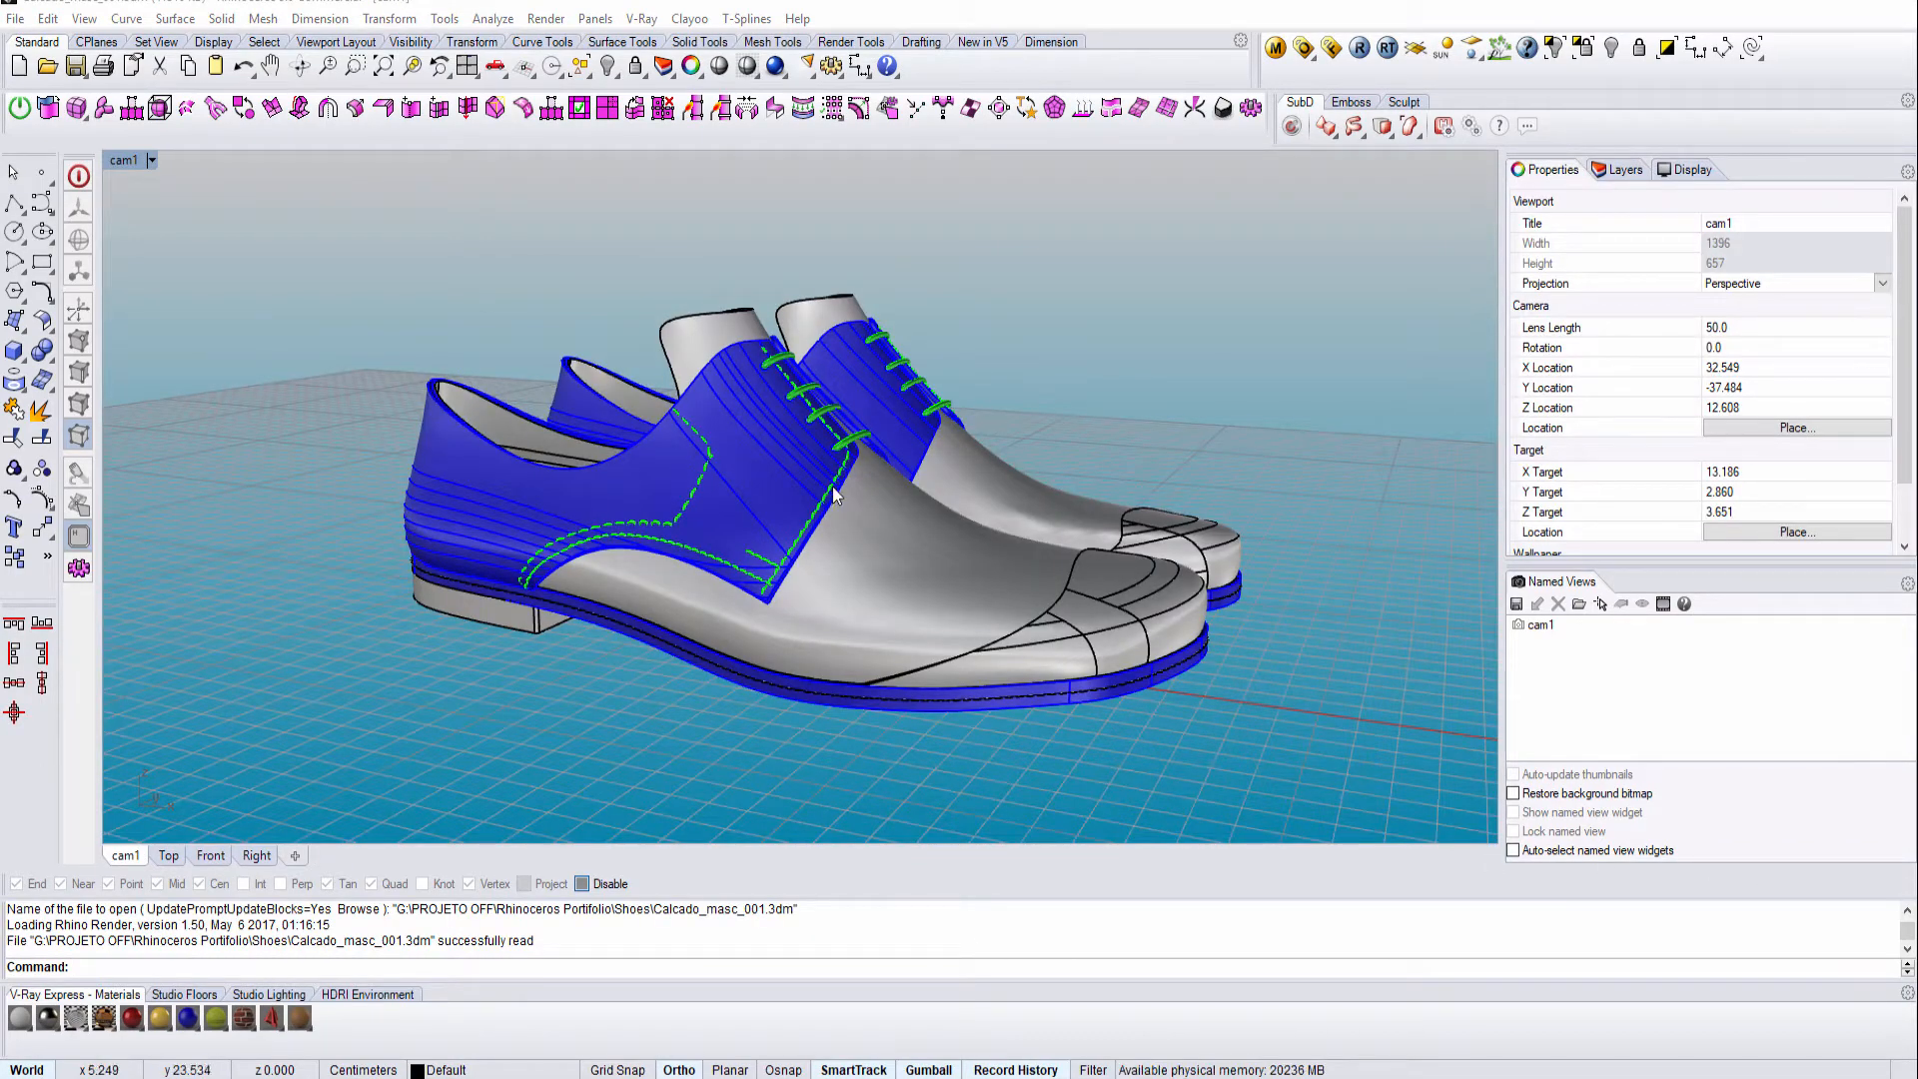
Step: Examine the side-panel stitching and the laces on the finished pair of shoes
right_drag(831, 487, 704, 397)
scroll(704, 397, up, 3)
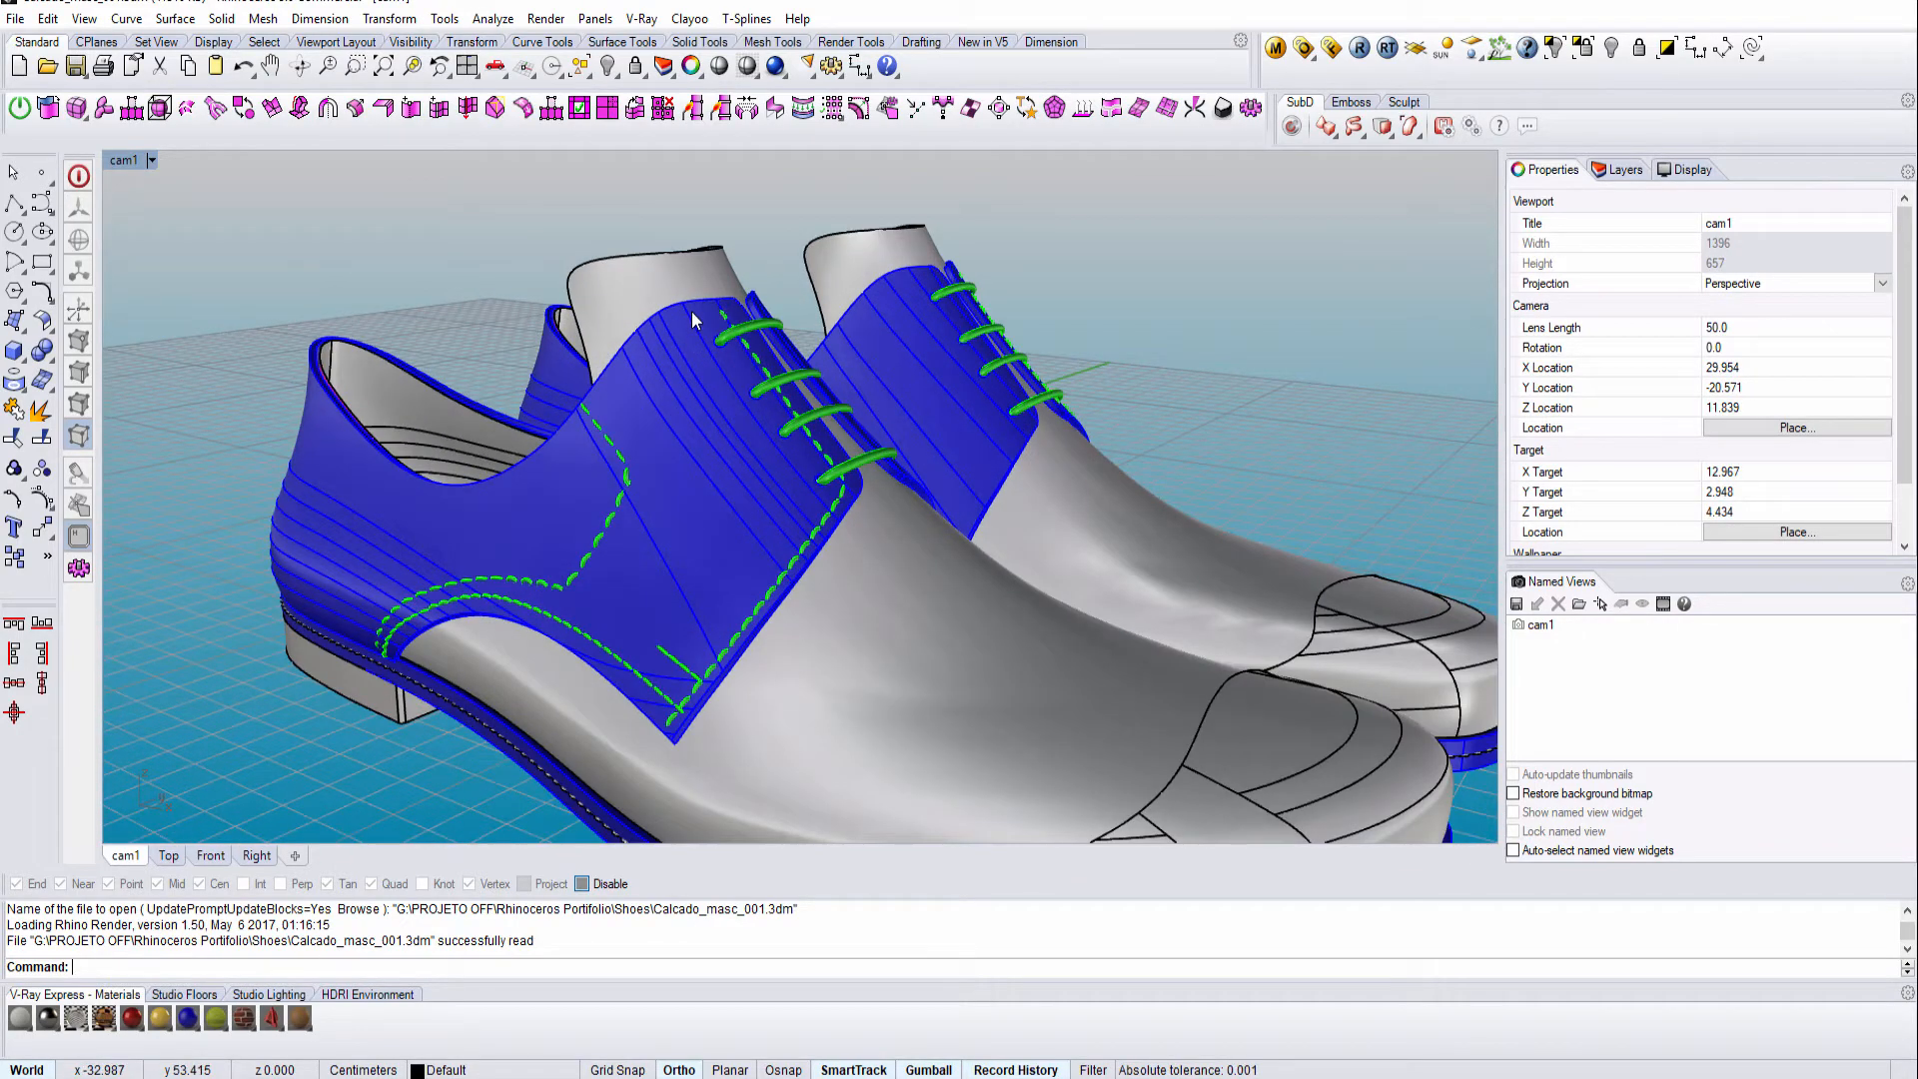
scroll(746, 354, up, 2)
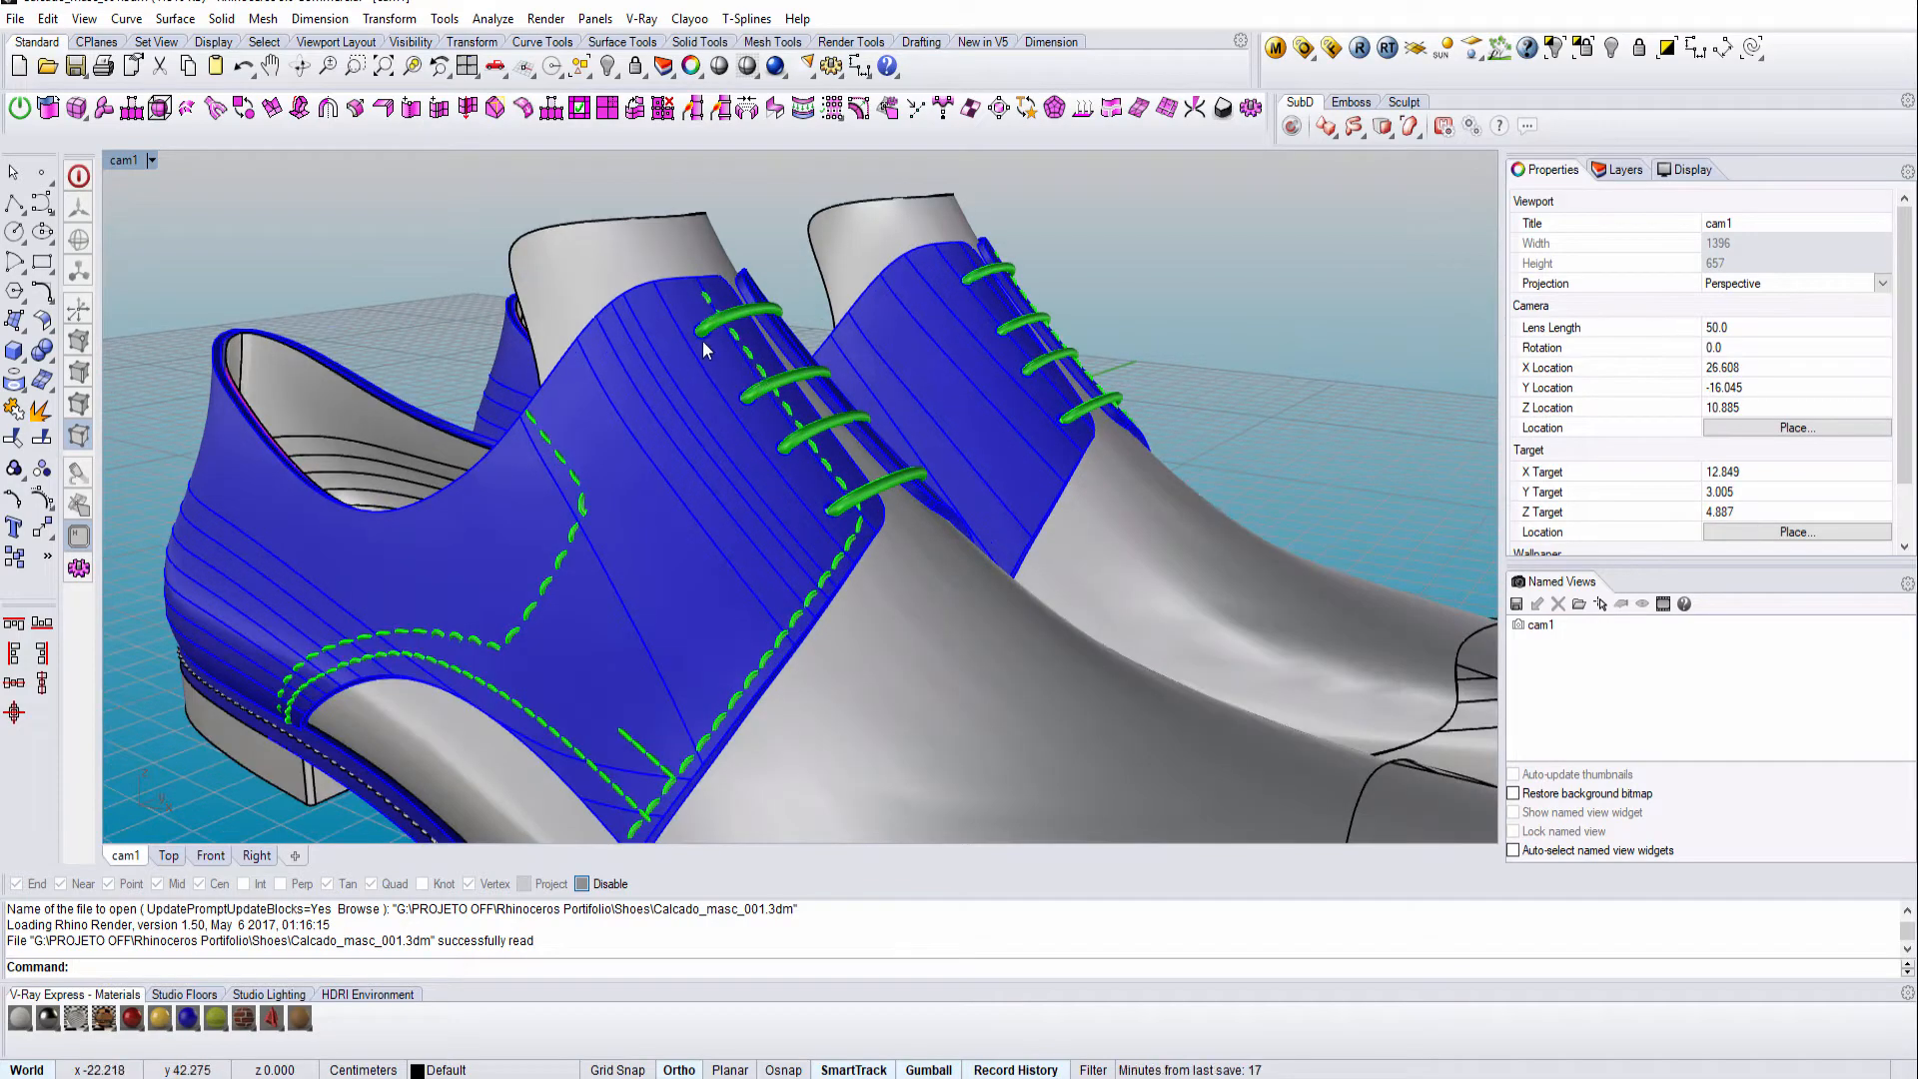
right_drag(867, 337, 728, 453)
scroll(728, 453, down, 3)
scroll(770, 518, up, 2)
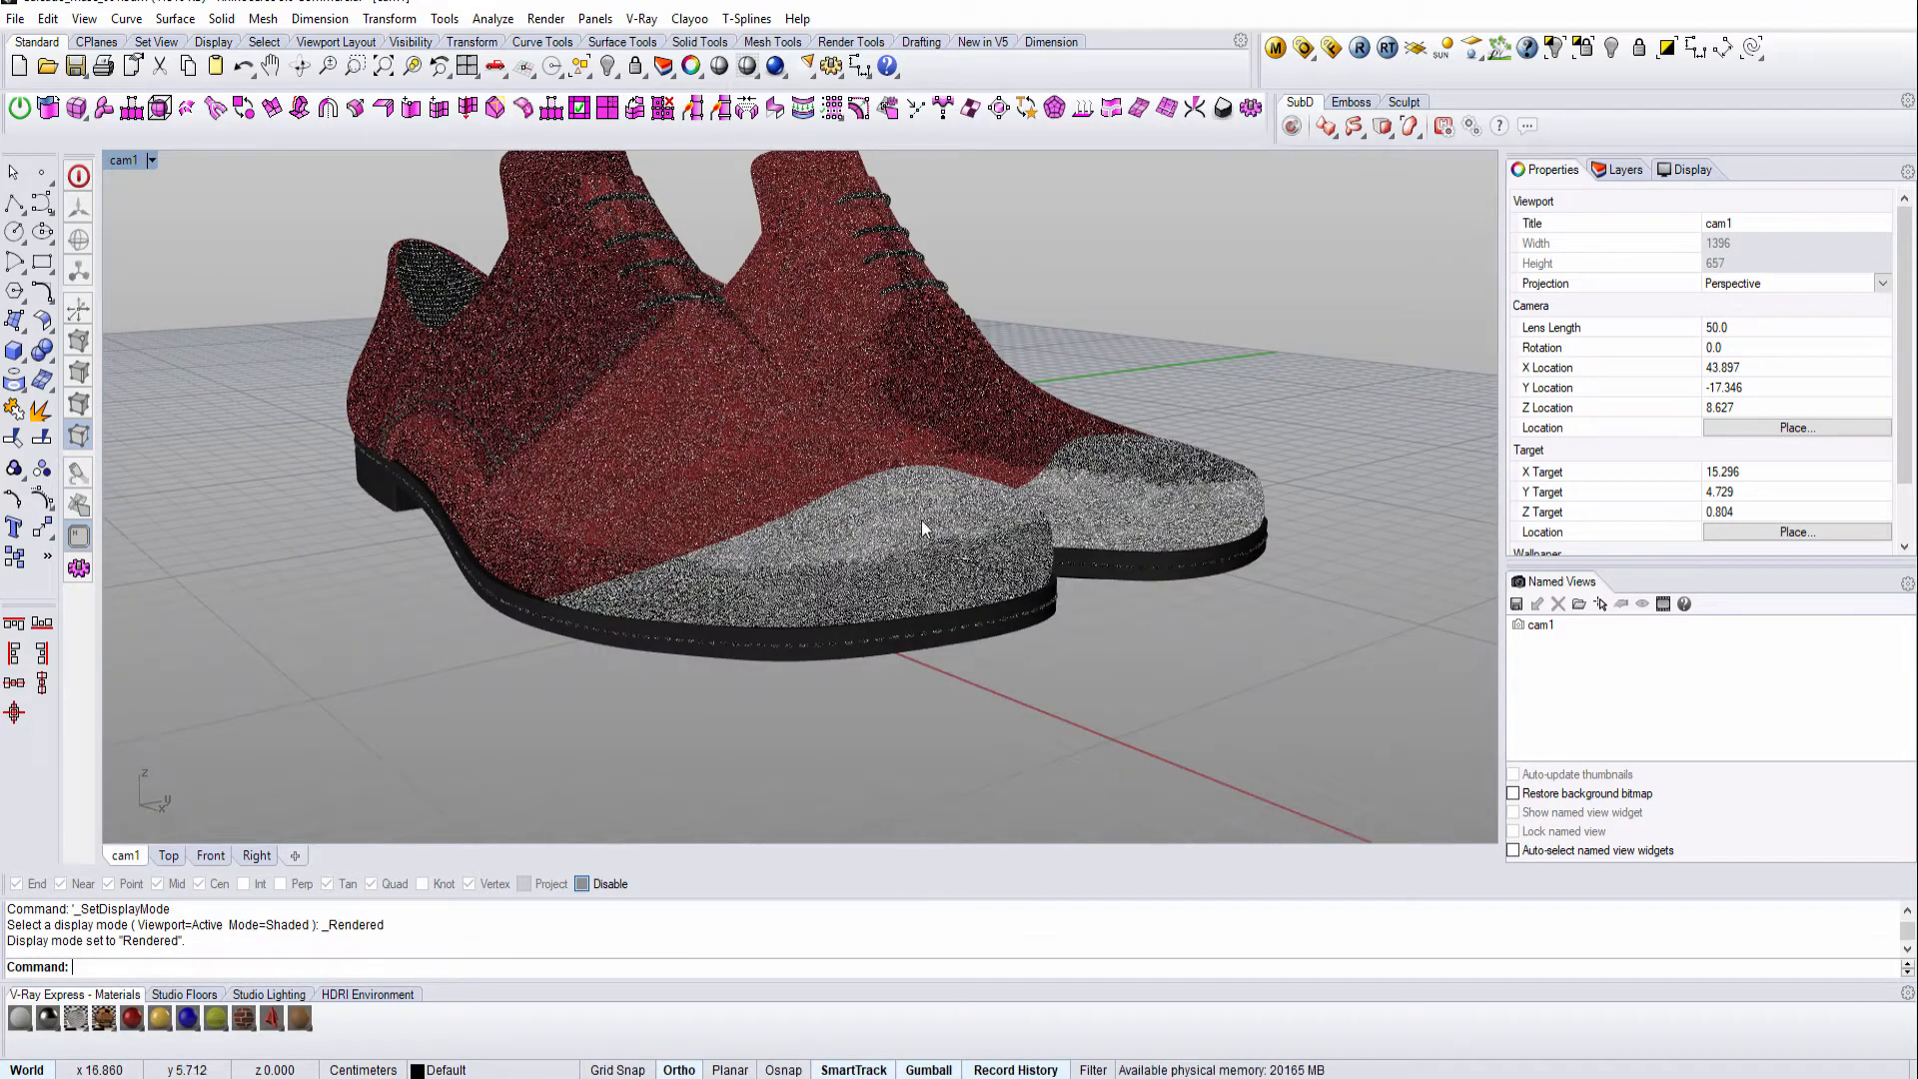
Step: Examine the toe cap and the heel collar's edging of the finished shoes in shaded display
key(ctrl+alt+s)
mouse_move(867, 585)
right_down()
mouse_move(961, 608)
mouse_move(805, 579)
right_up()
scroll(1094, 524, up, 5)
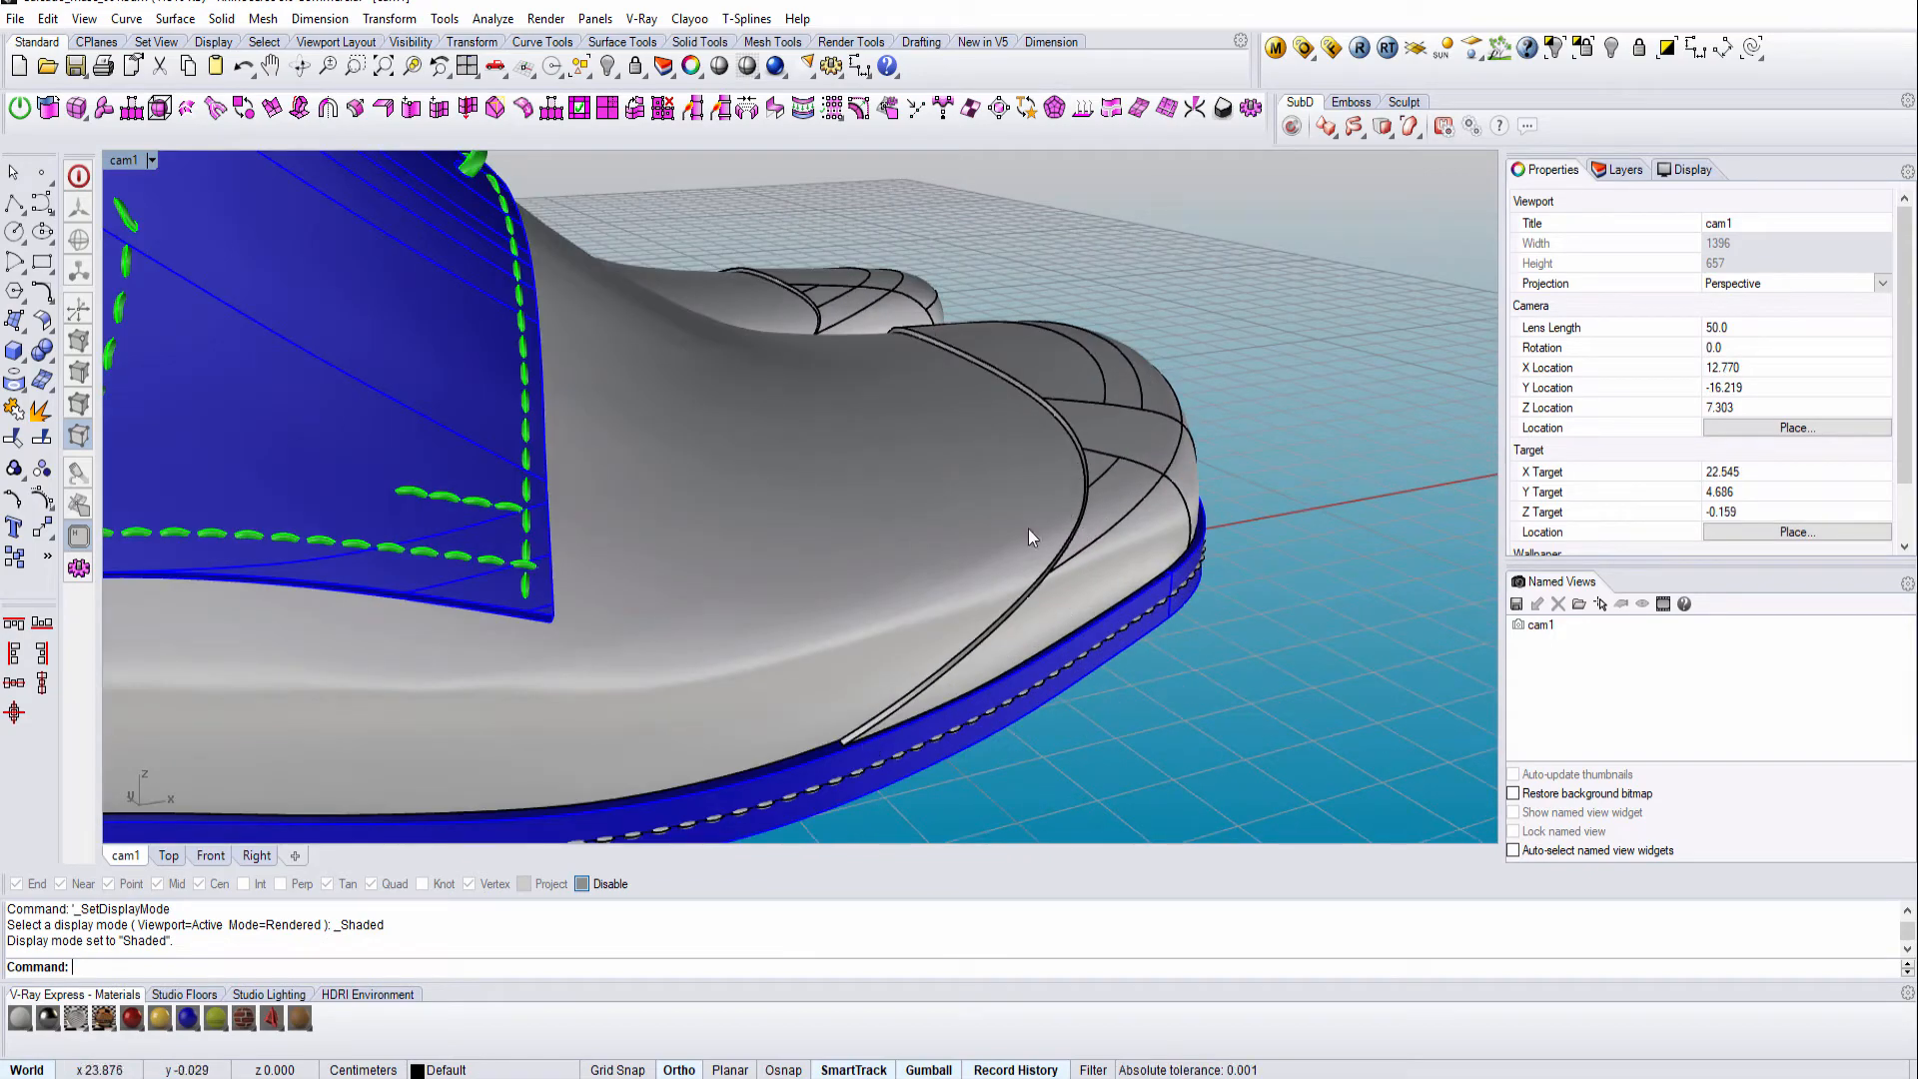
scroll(1004, 368, down, 5)
right_drag(1004, 367, 440, 316)
scroll(439, 316, up, 5)
right_drag(548, 385, 482, 346)
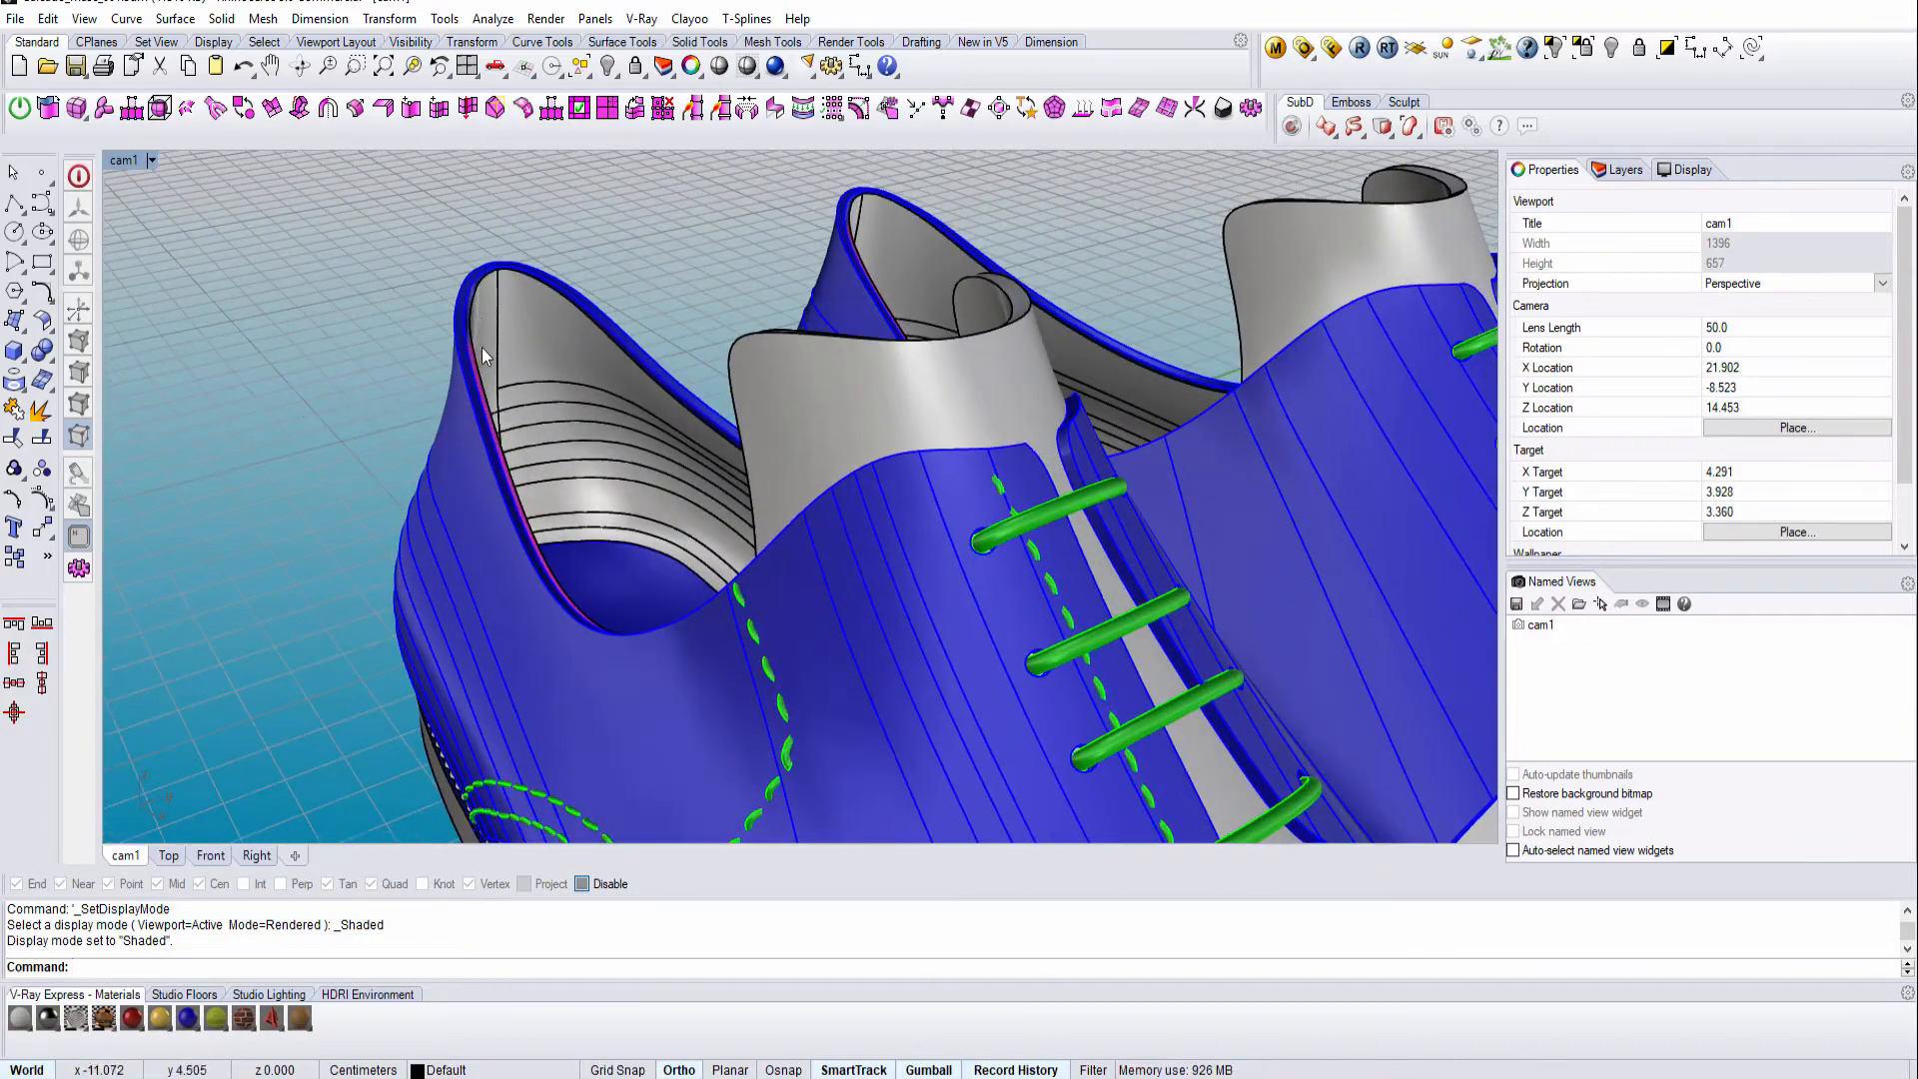
click(482, 305)
key(Escape)
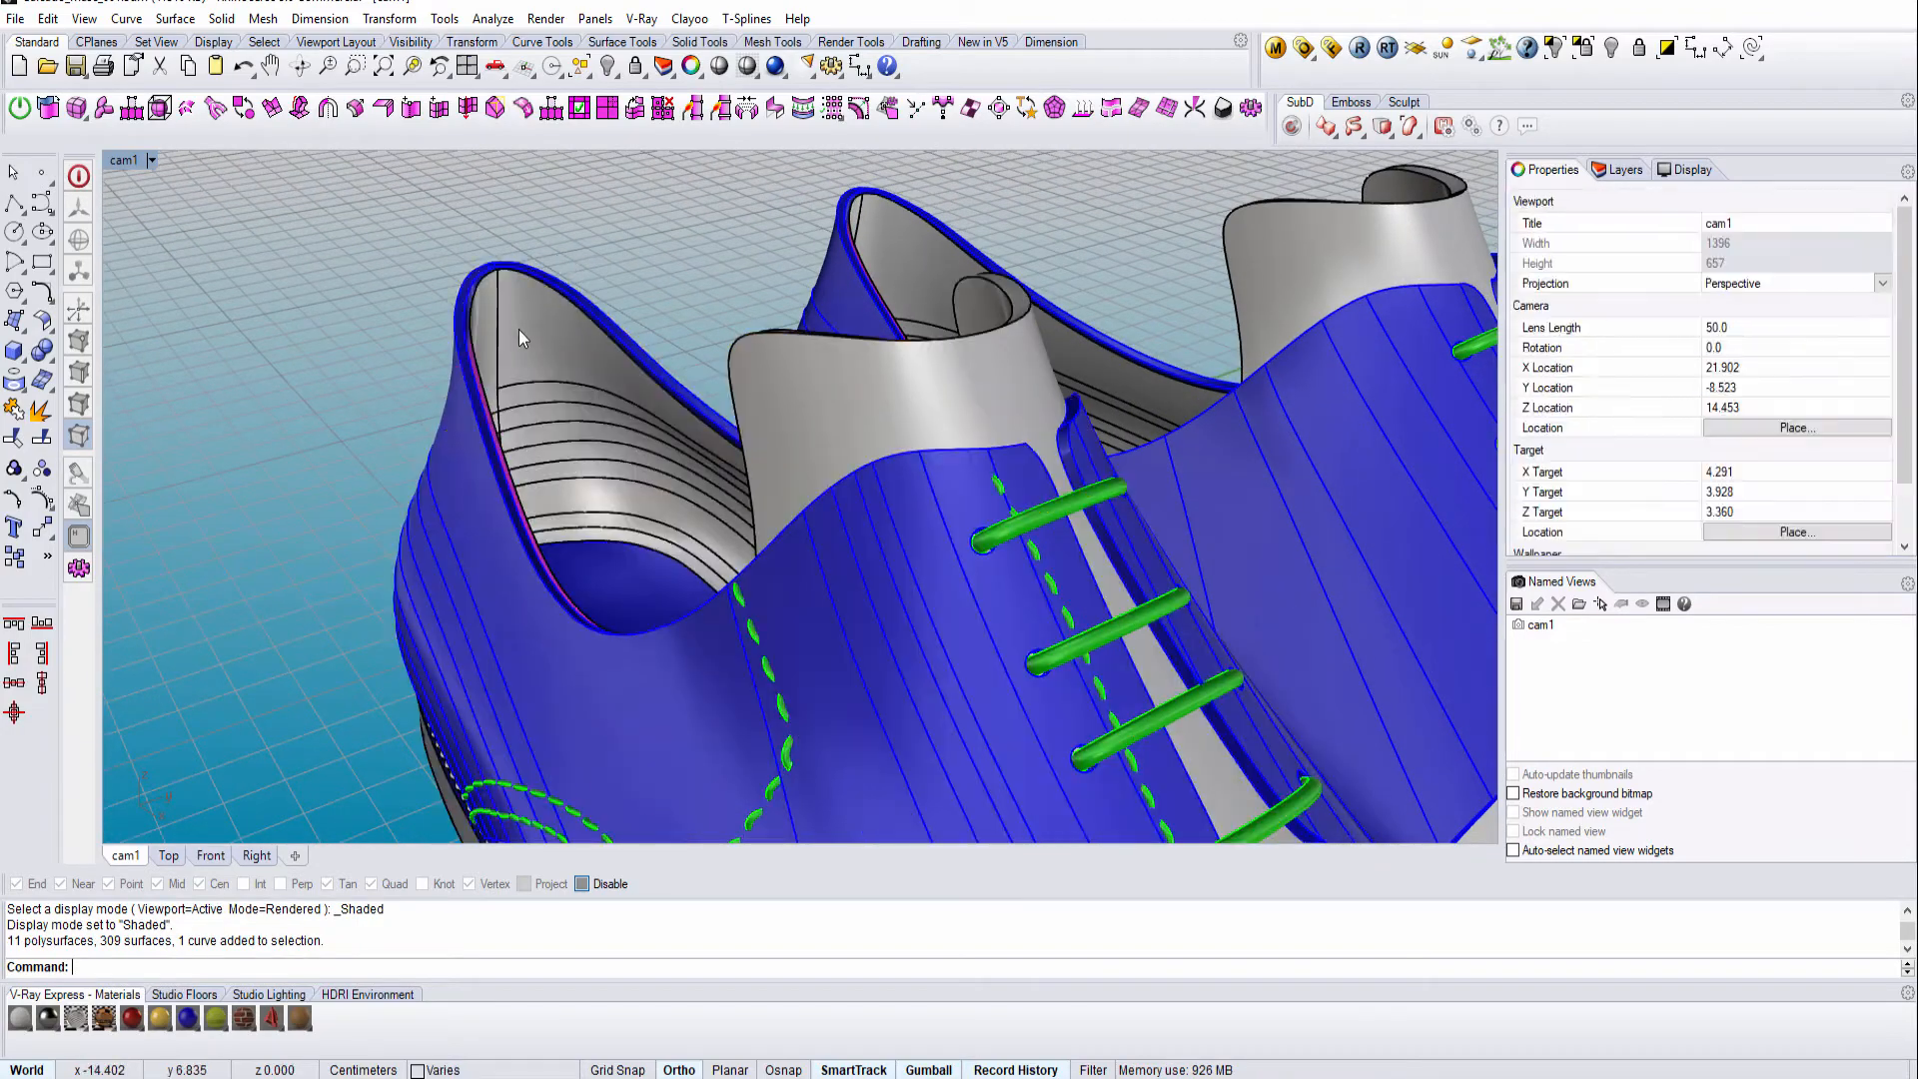
click(925, 246)
key(Escape)
scroll(530, 450, down, 6)
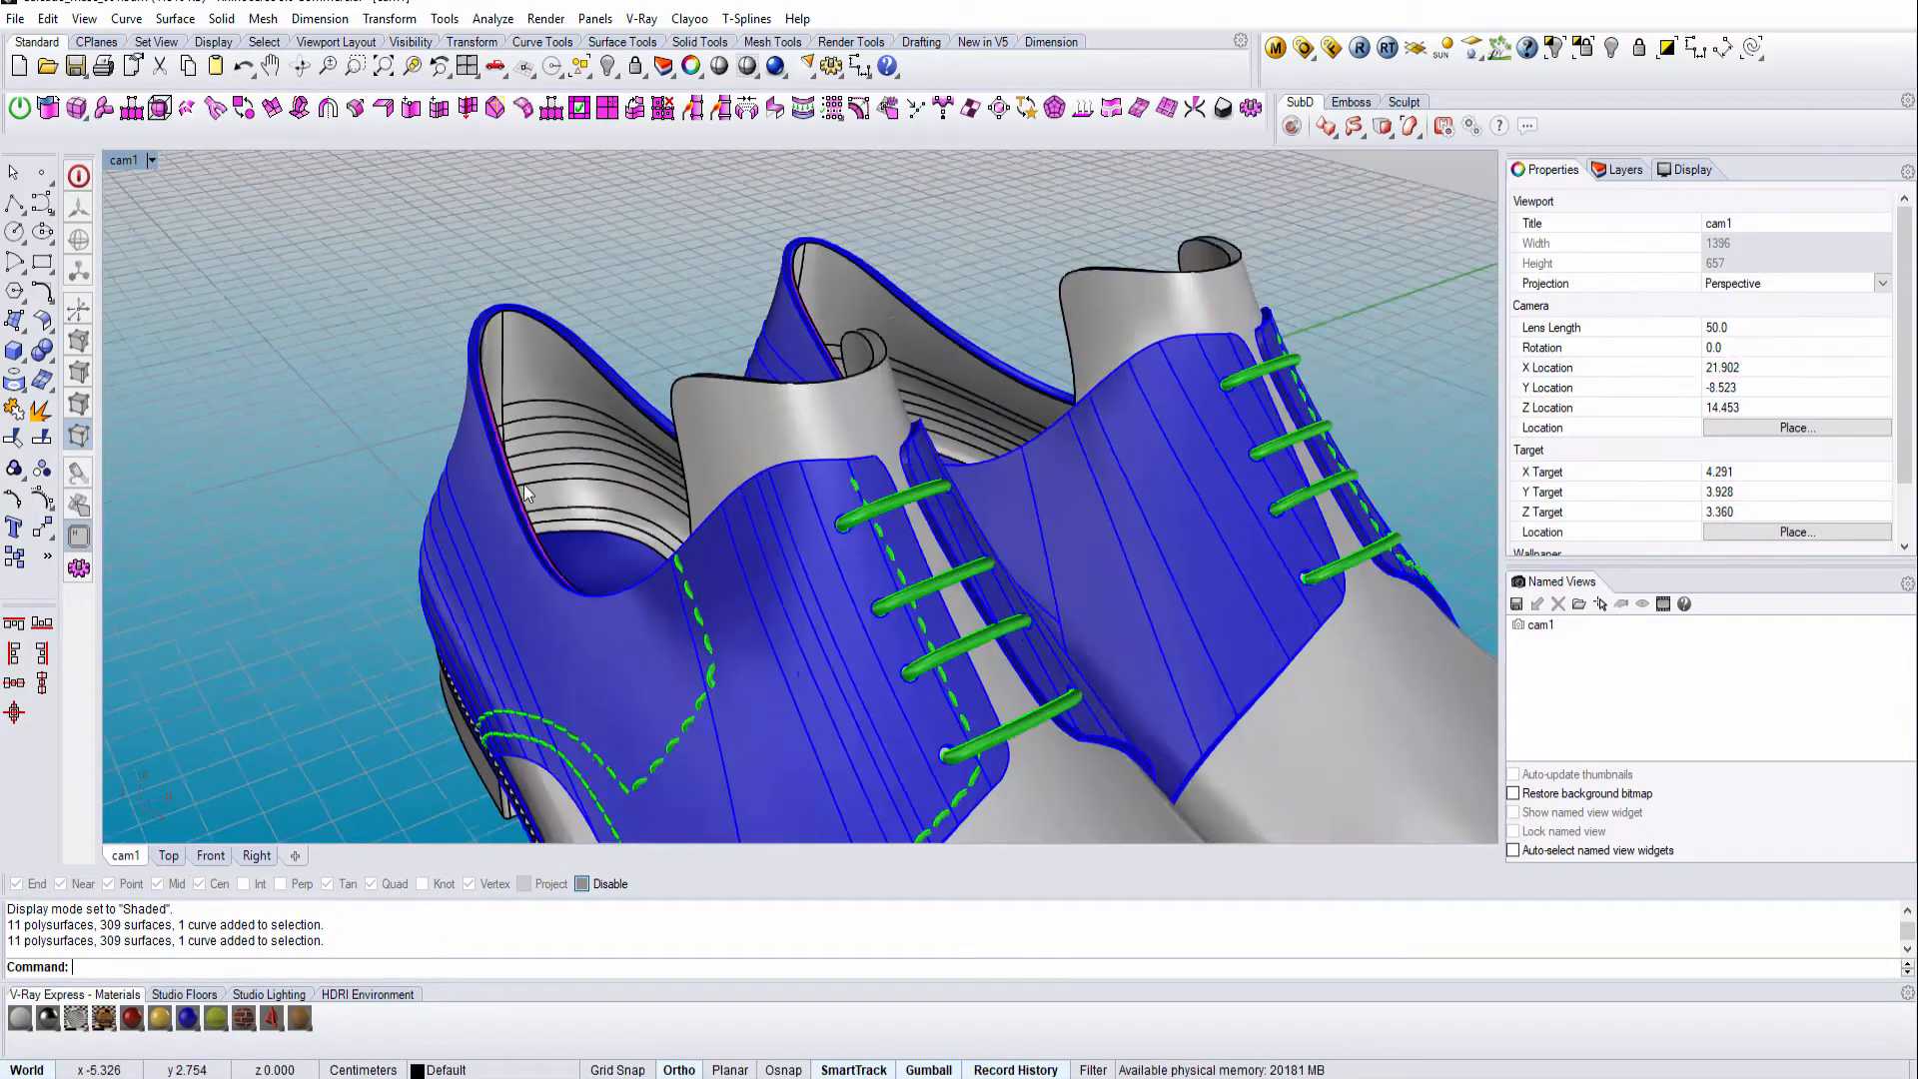
Step: View the whole pair of shoes in the shaded and rendered displays
right_drag(530, 450, 544, 567)
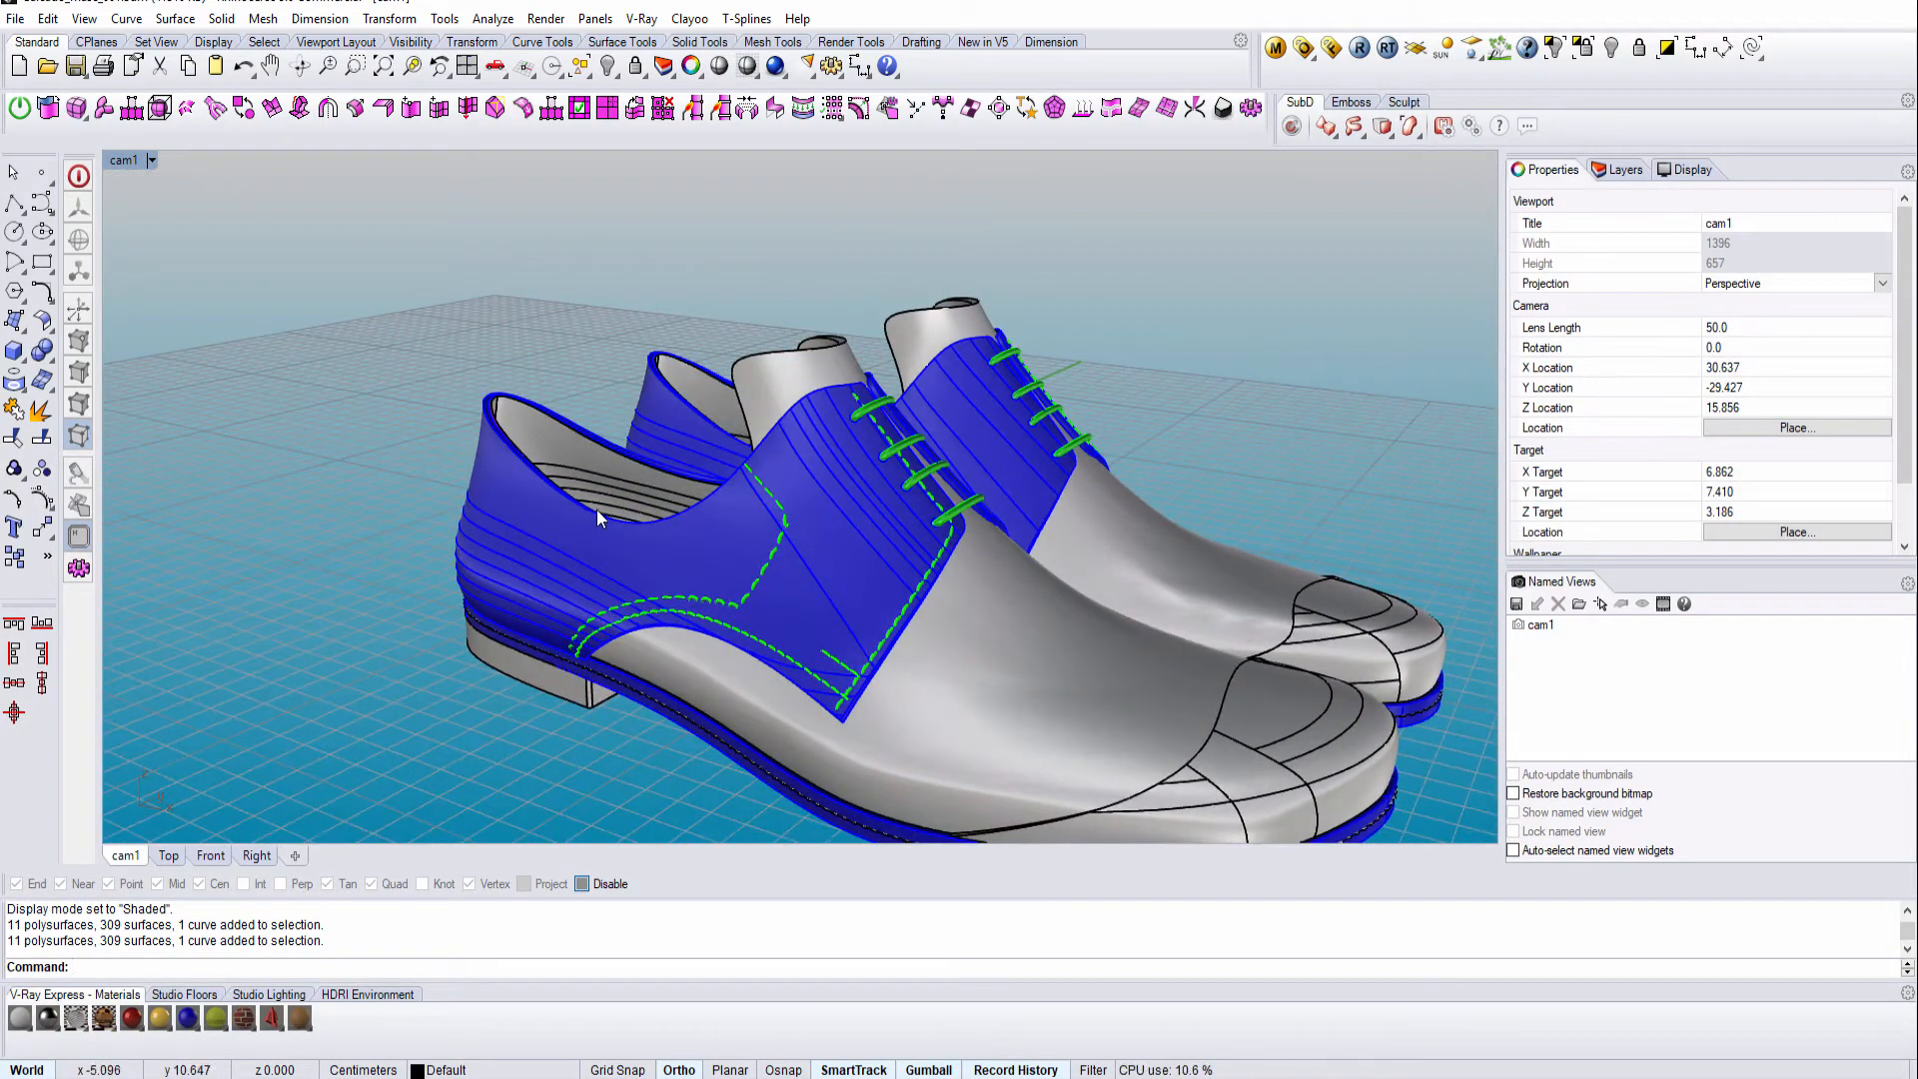
key(ctrl+alt+s)
shift+right_drag(965, 577, 1089, 691)
key(ctrl+alt+r)
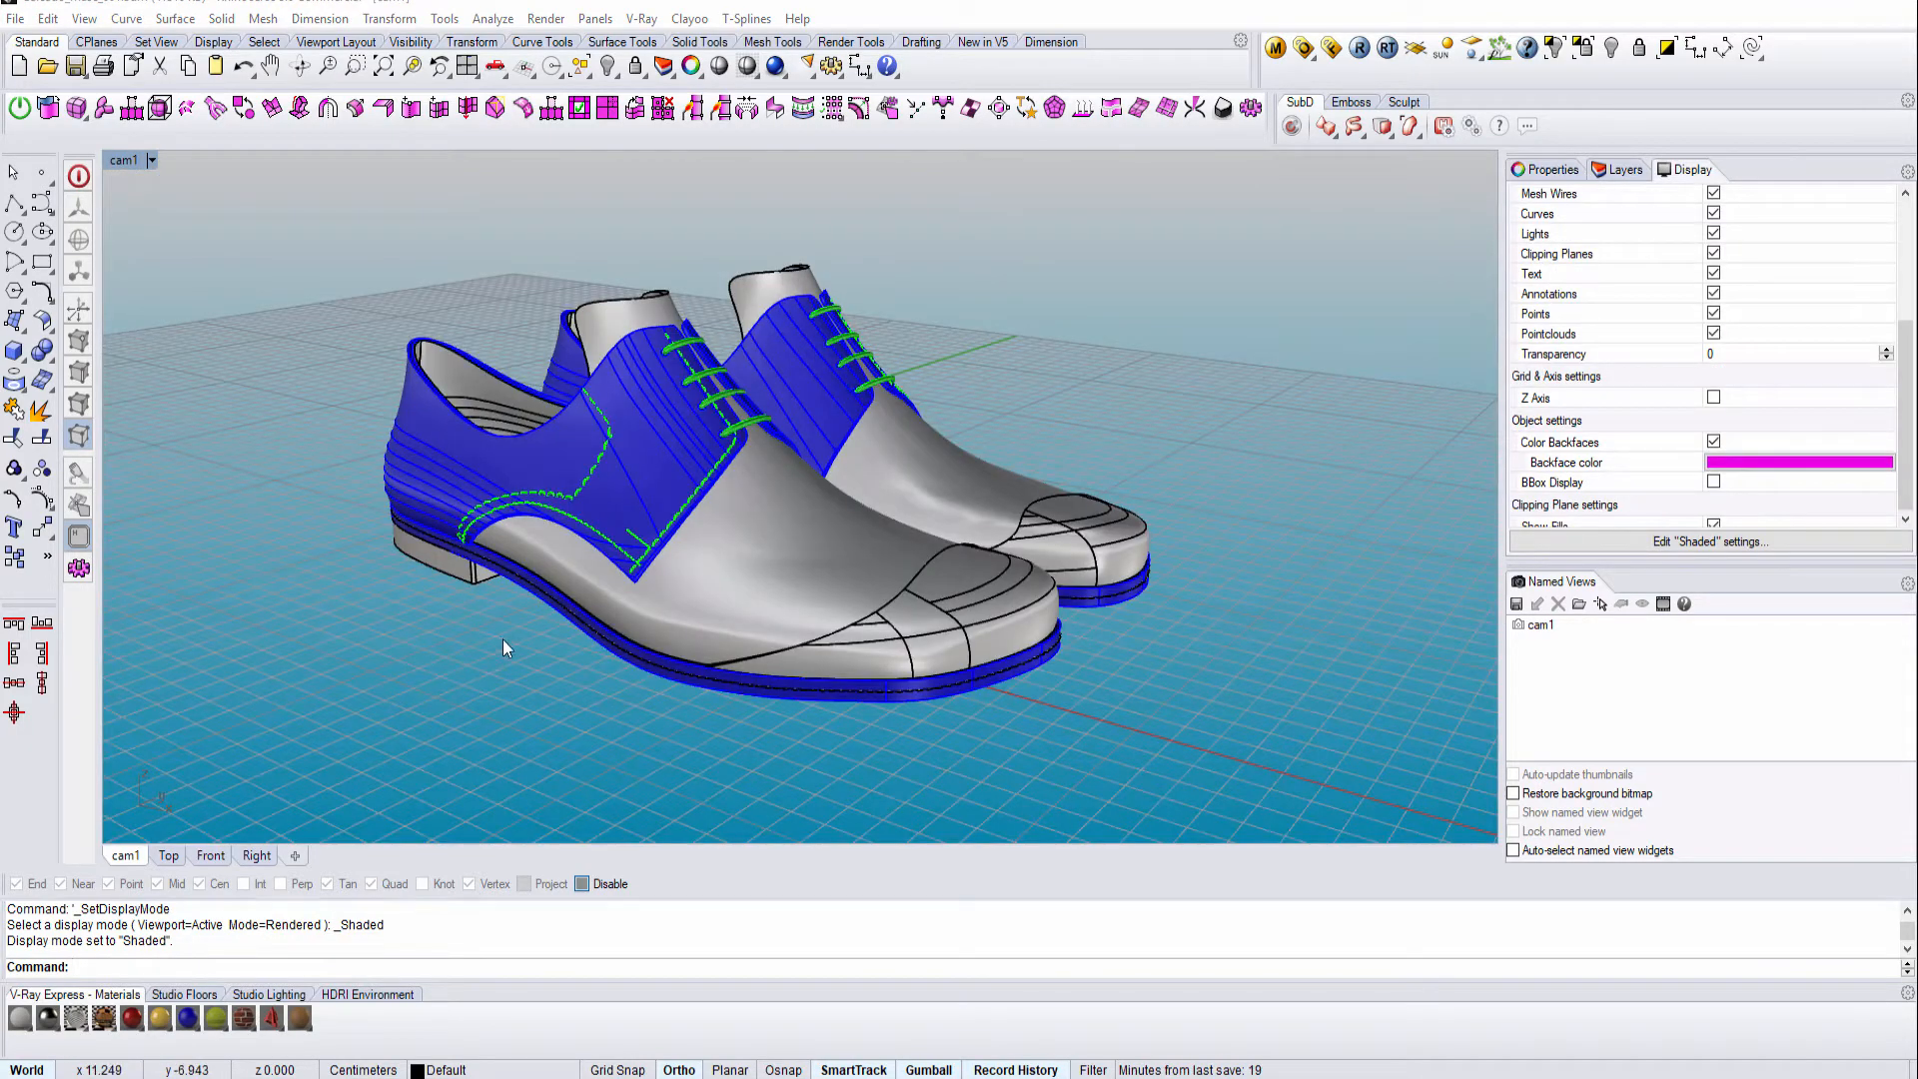
Step: Examine the row of stitches running along the edge of the shoe's sole
right_drag(502, 639, 512, 612)
scroll(502, 584, up, 4)
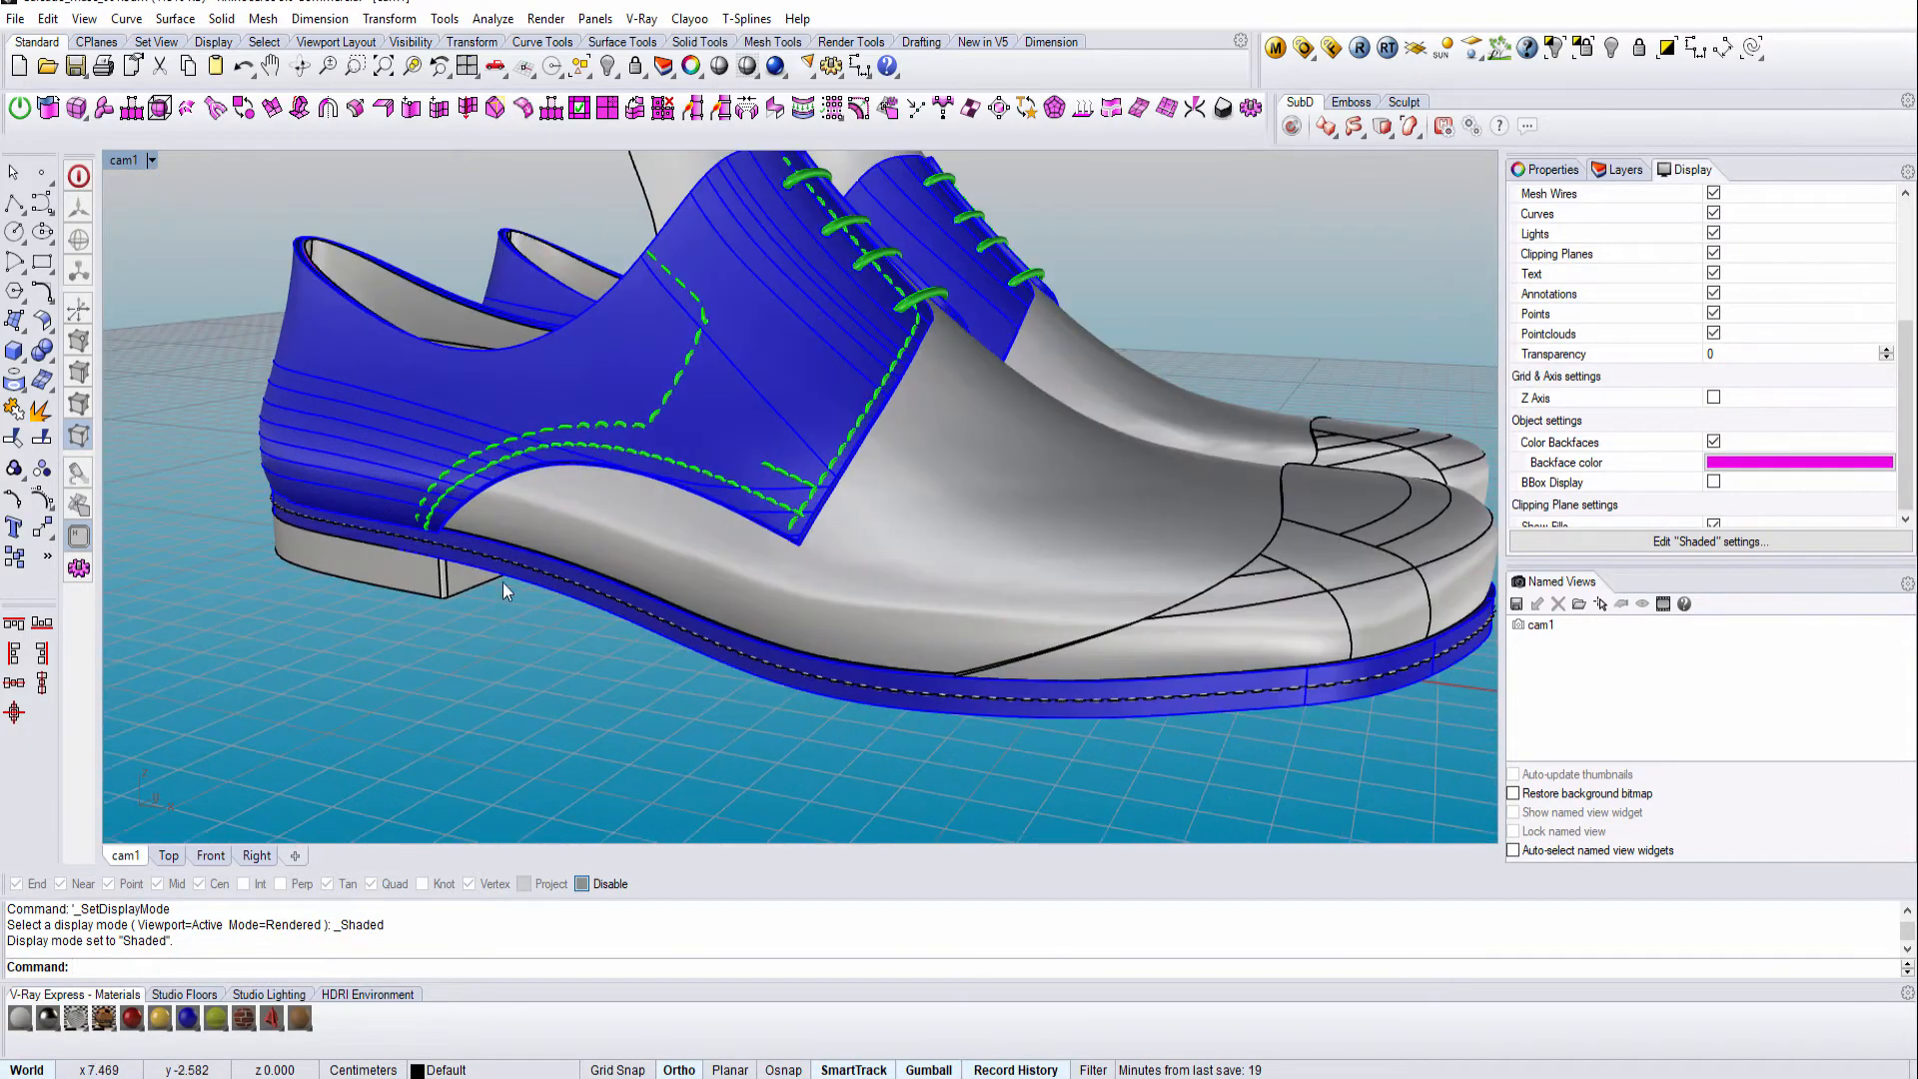
scroll(715, 549, up, 5)
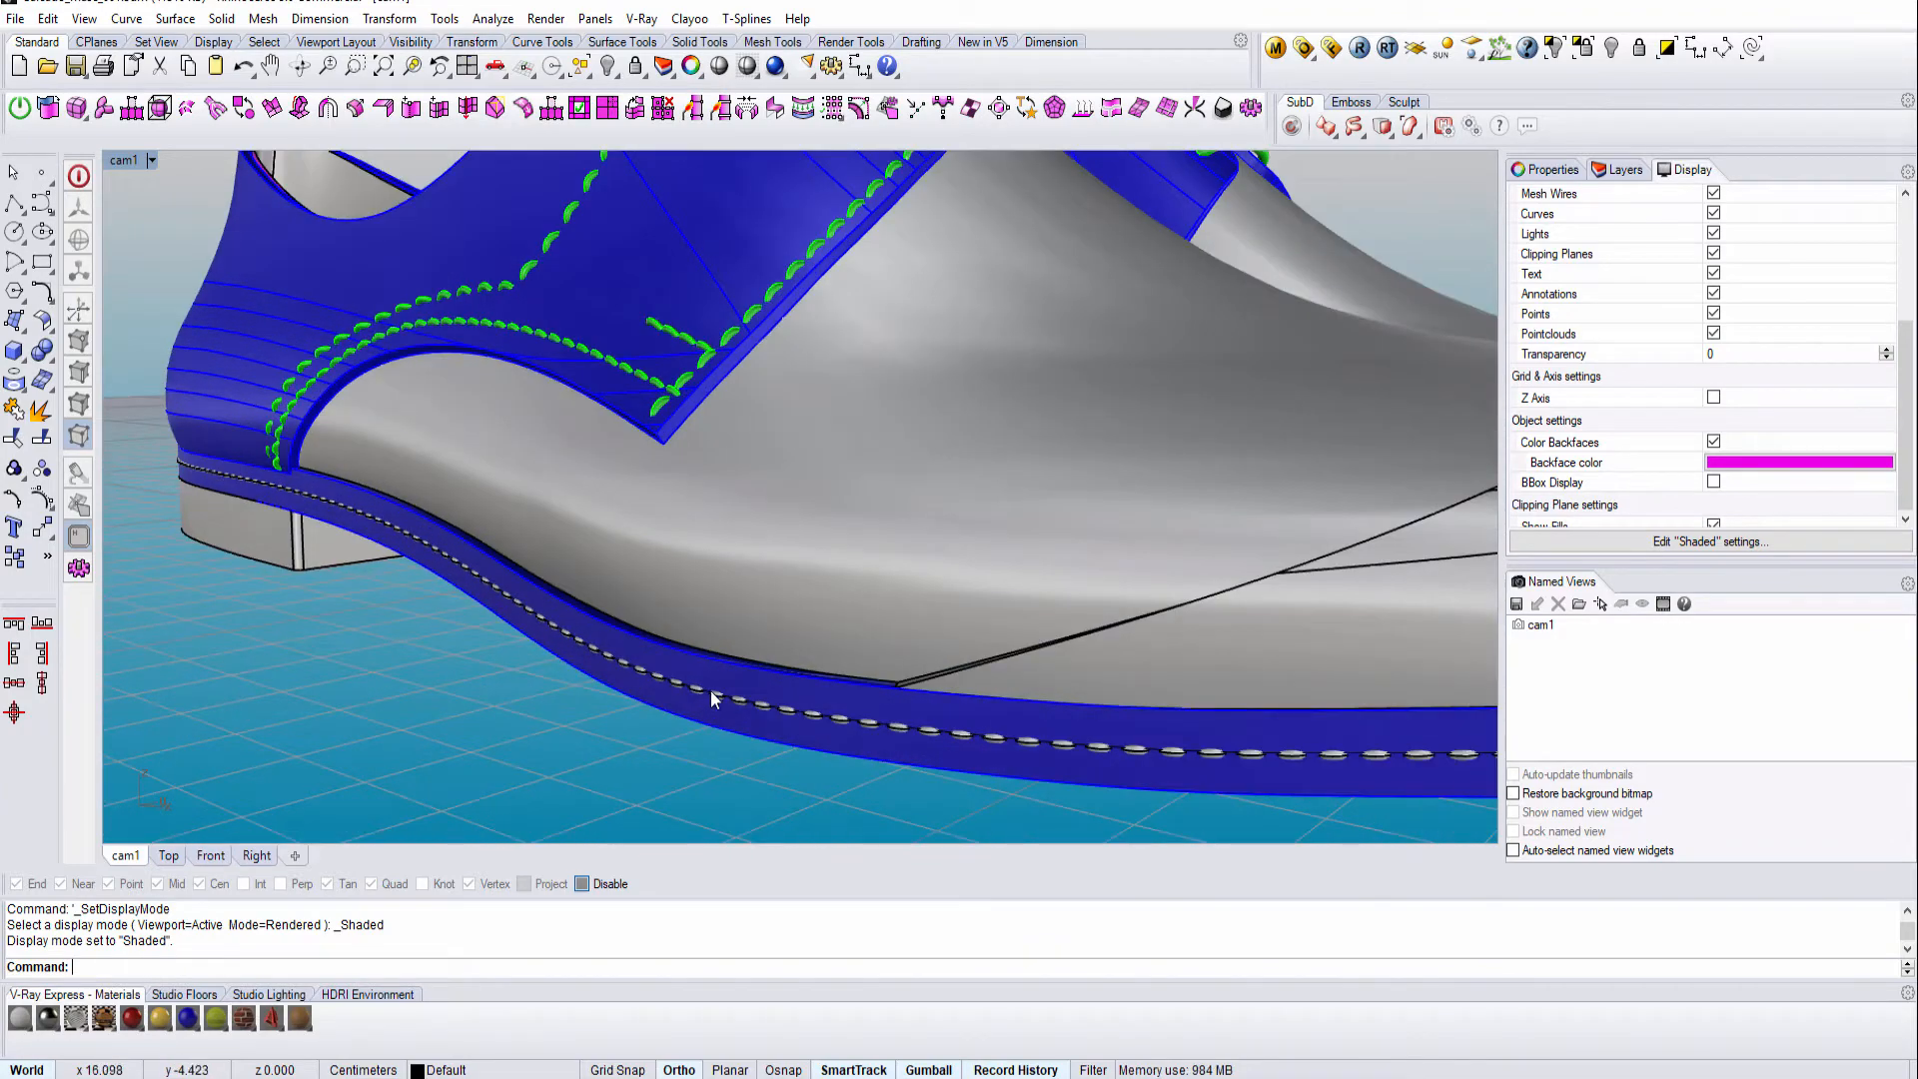
key(ctrl+a)
key(Escape)
scroll(486, 656, down, 5)
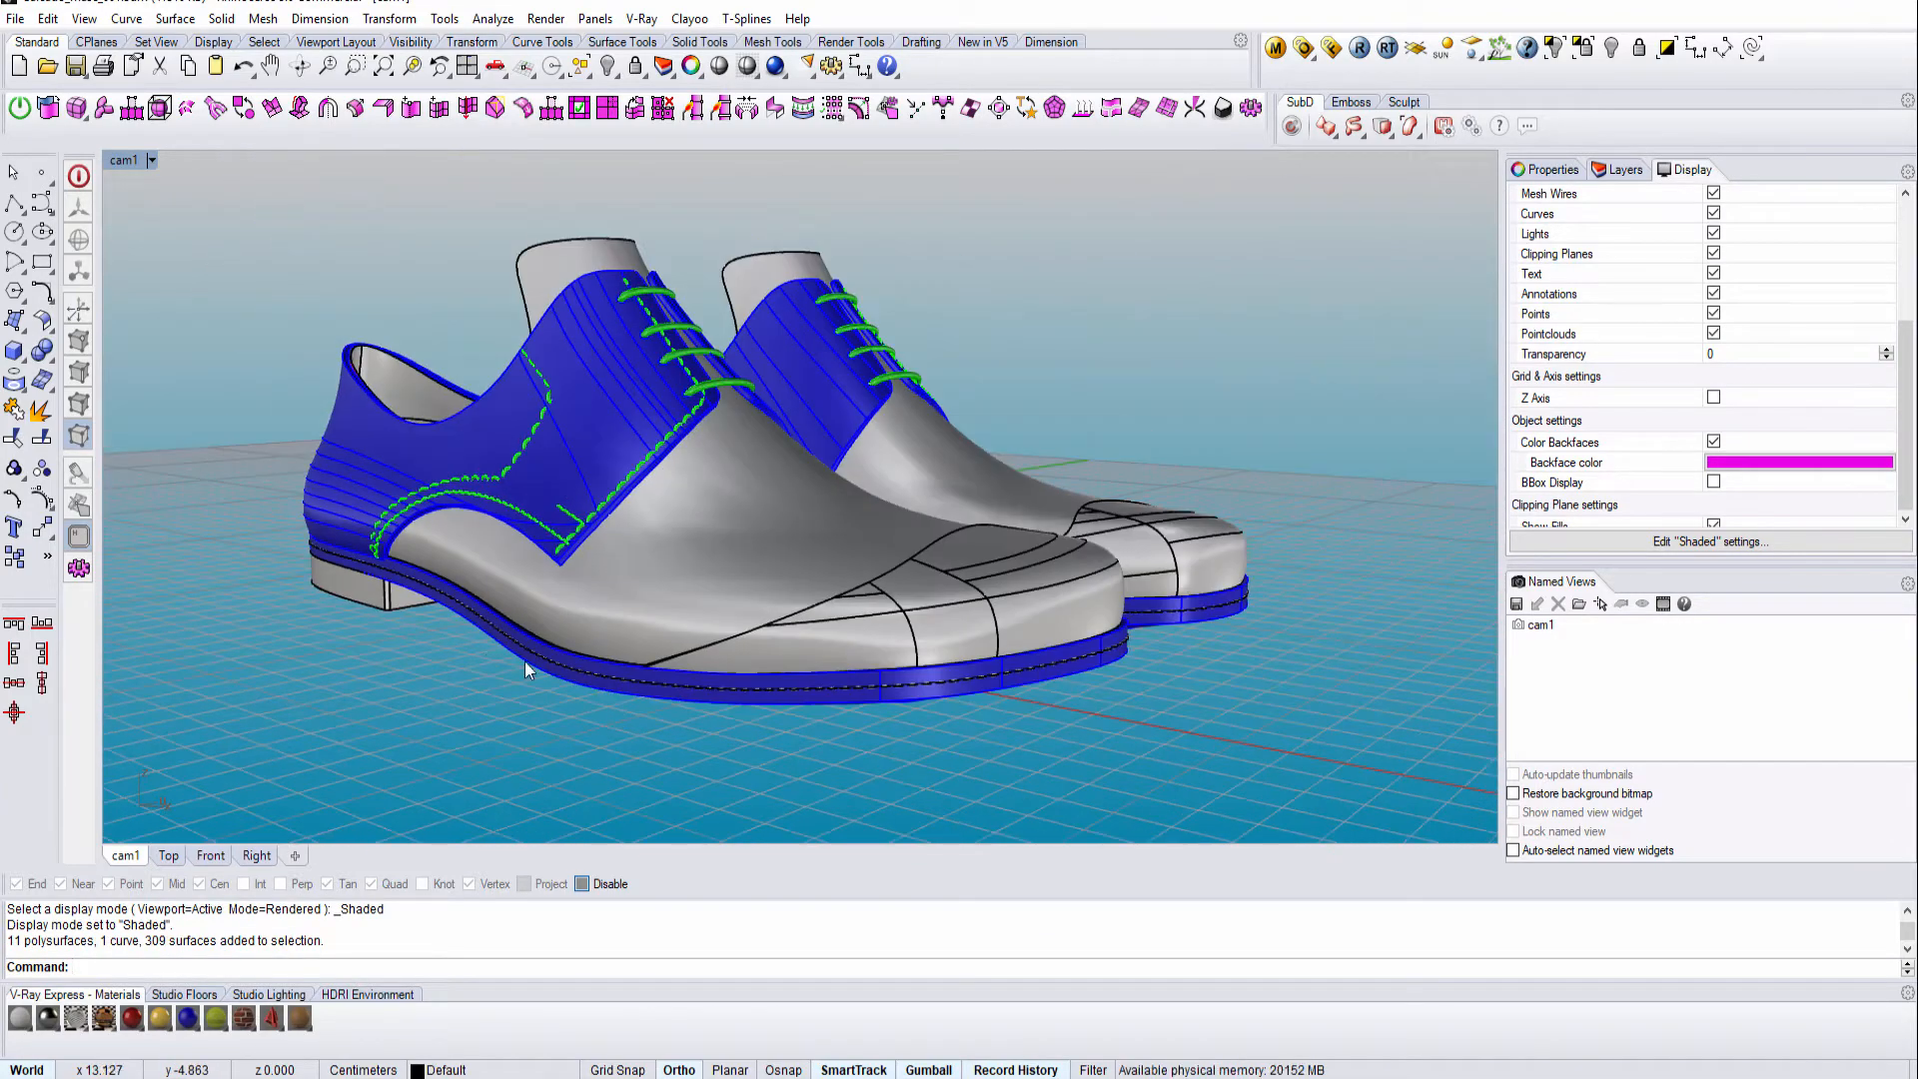
Step: Compare the finished pair in rendered and shaded display and examine the panel and sole seams from the side and front
mouse_move(776, 692)
right_down()
mouse_move(569, 699)
mouse_move(769, 707)
right_up()
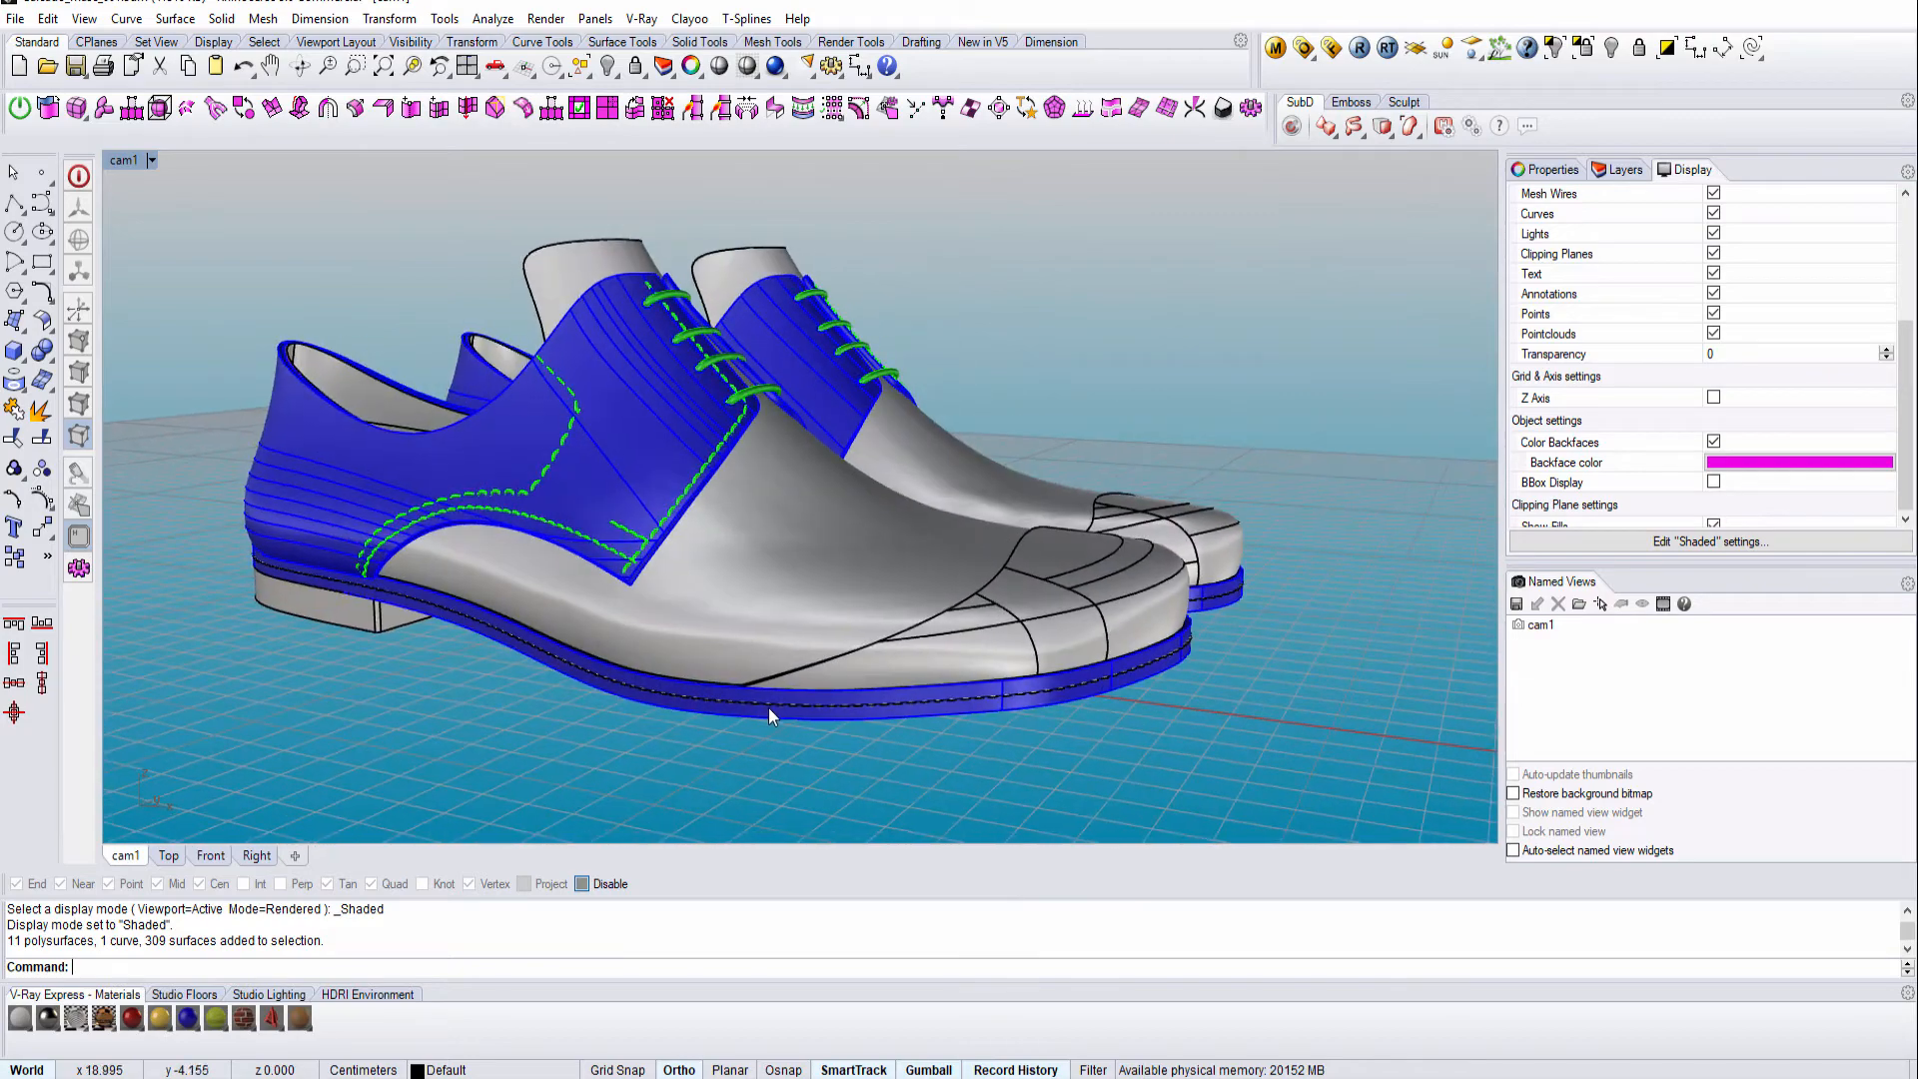
key(ctrl+alt+r)
key(ctrl+alt+s)
mouse_move(574, 659)
right_down()
mouse_move(737, 664)
mouse_move(615, 646)
mouse_move(747, 482)
mouse_move(713, 500)
right_up()
scroll(621, 643, down, 3)
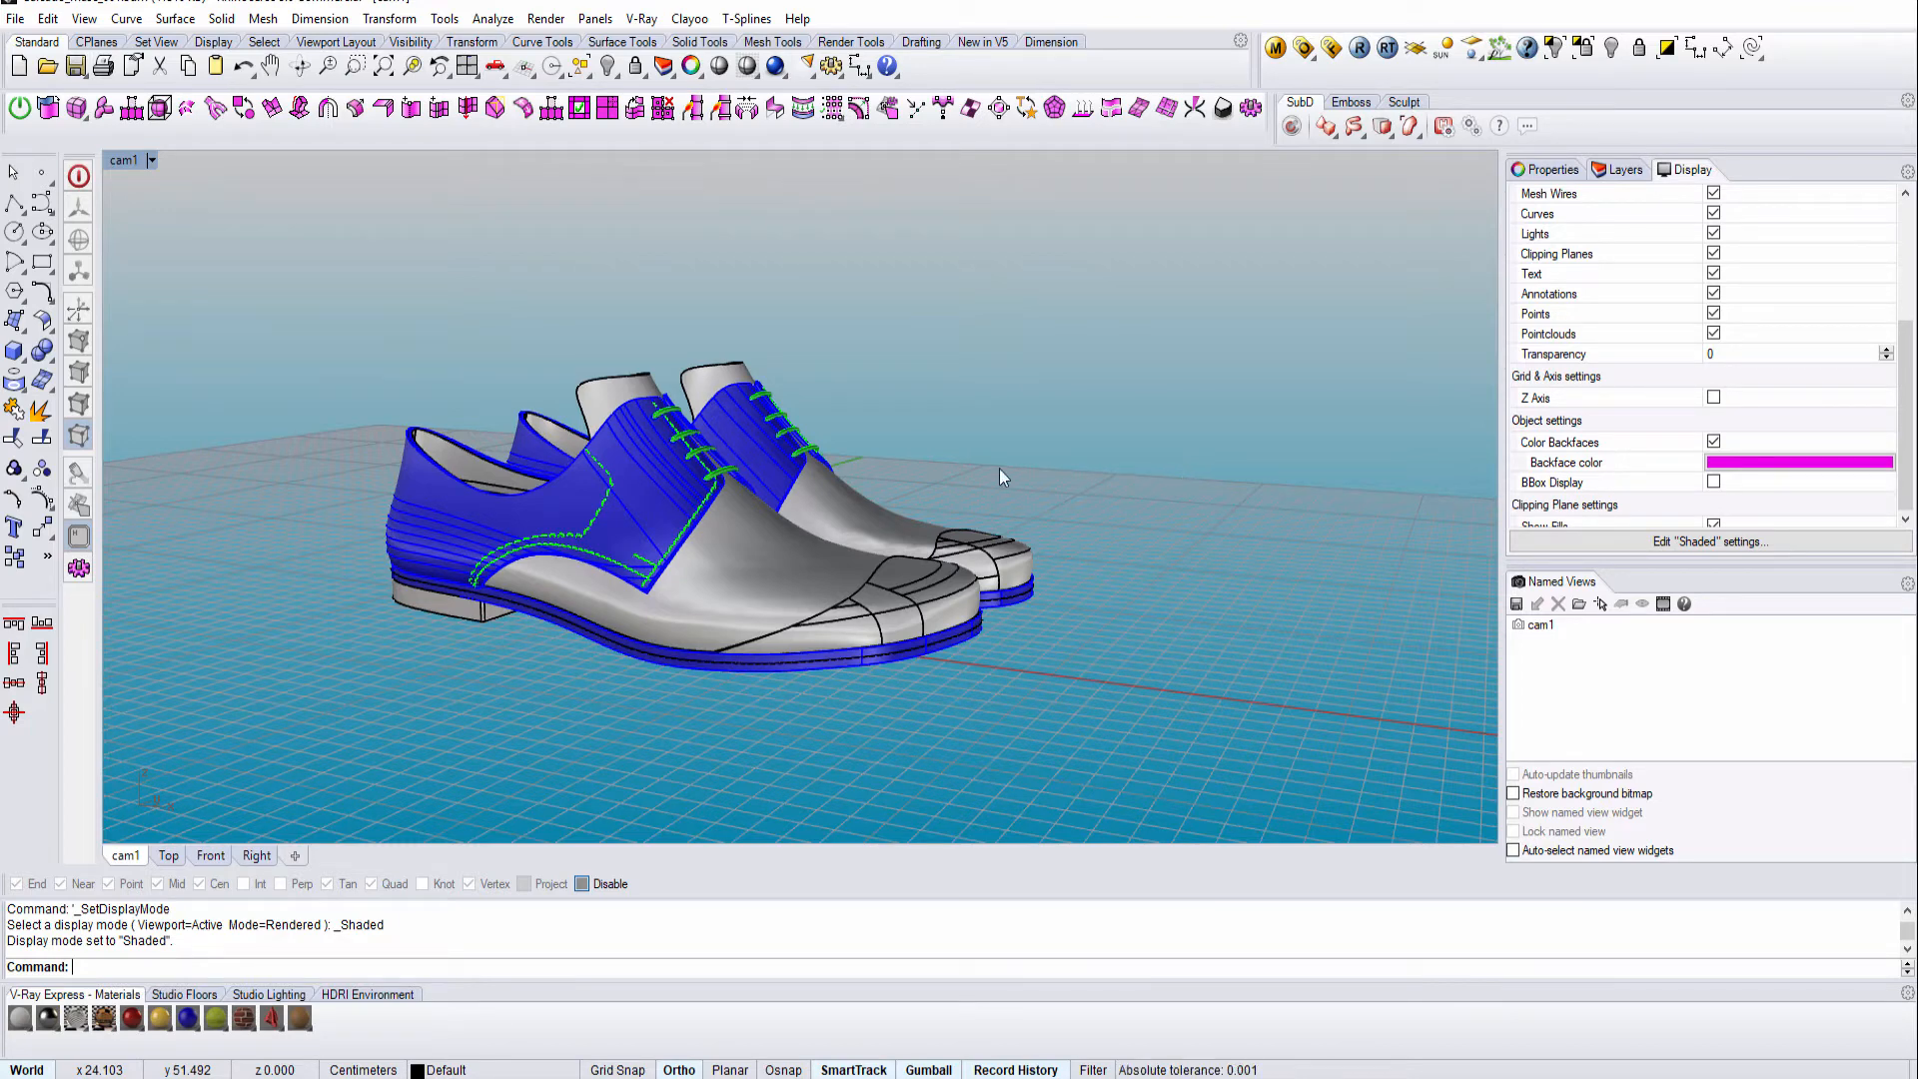
mouse_move(1143, 519)
right_down()
mouse_move(1020, 521)
mouse_move(1239, 545)
mouse_move(1078, 553)
mouse_move(1207, 561)
mouse_move(1245, 540)
mouse_move(1134, 554)
right_up()
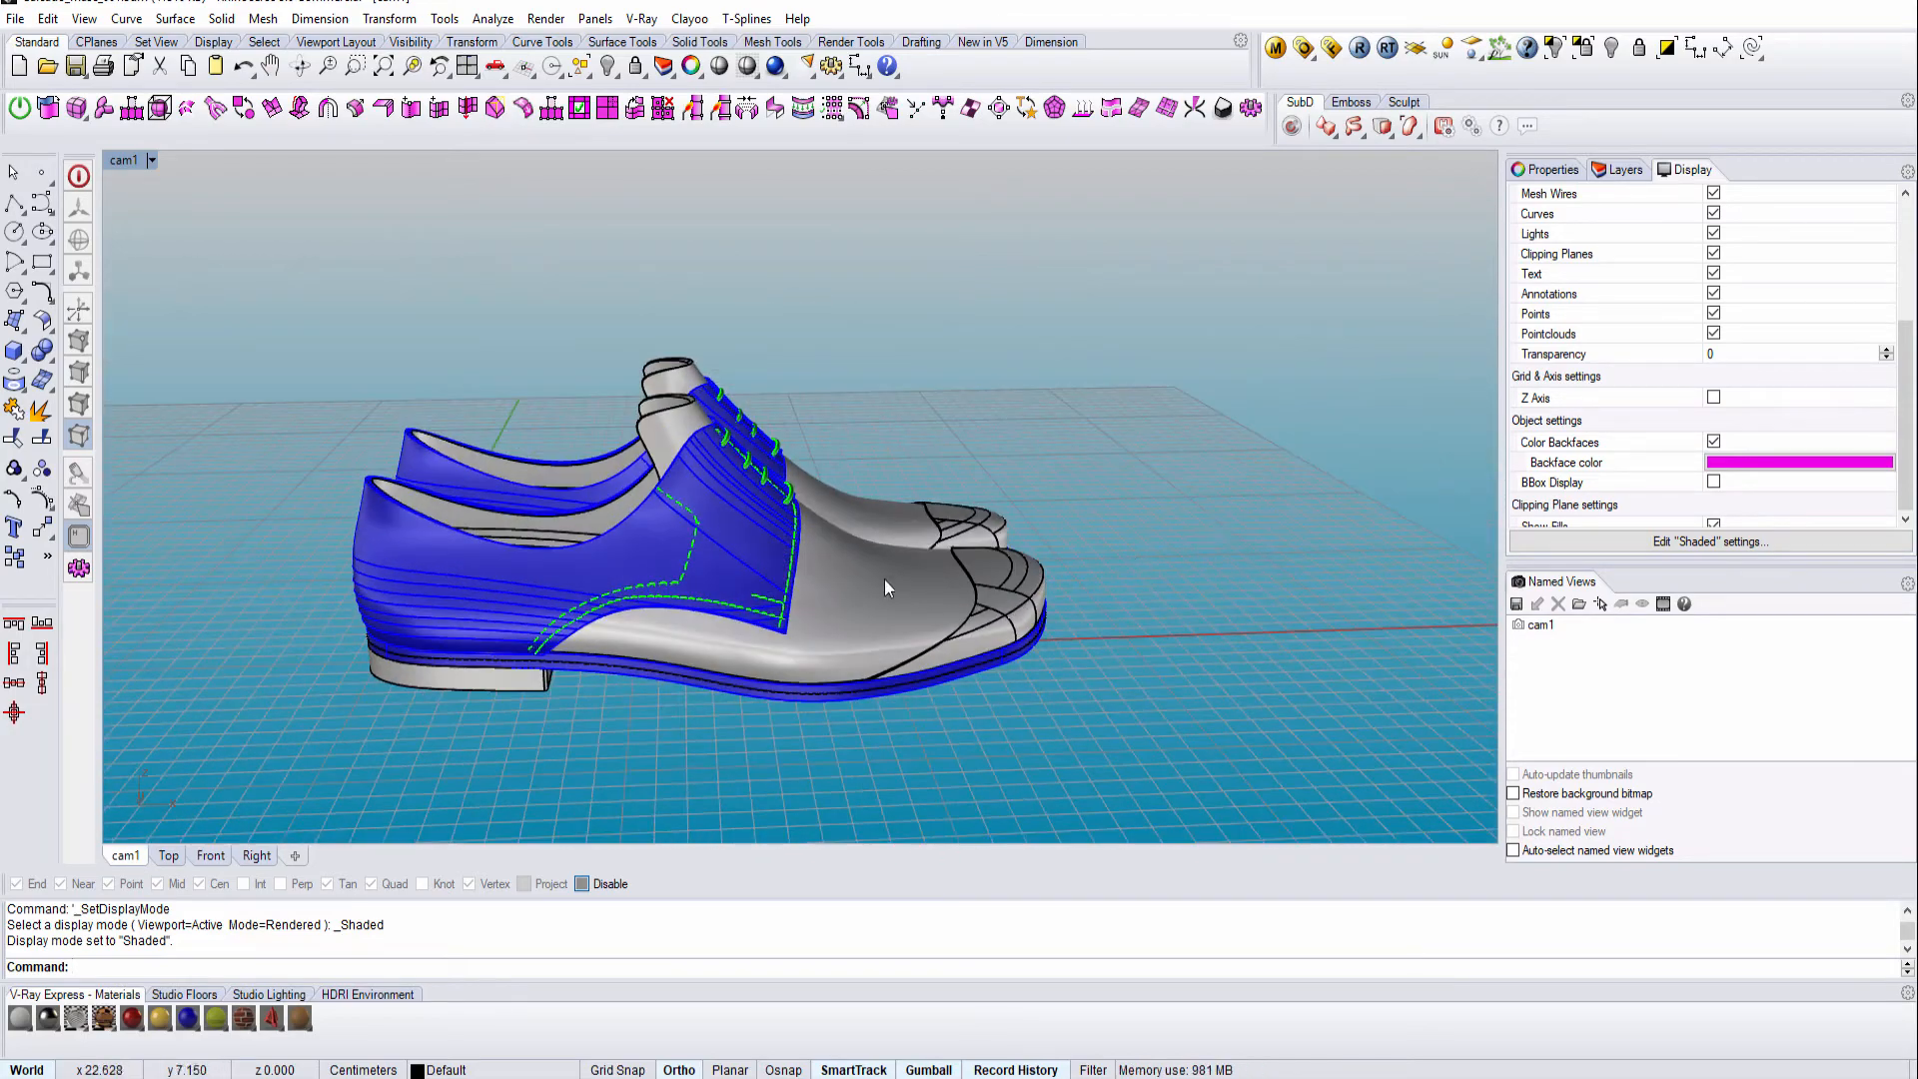
right_drag(883, 579, 1047, 529)
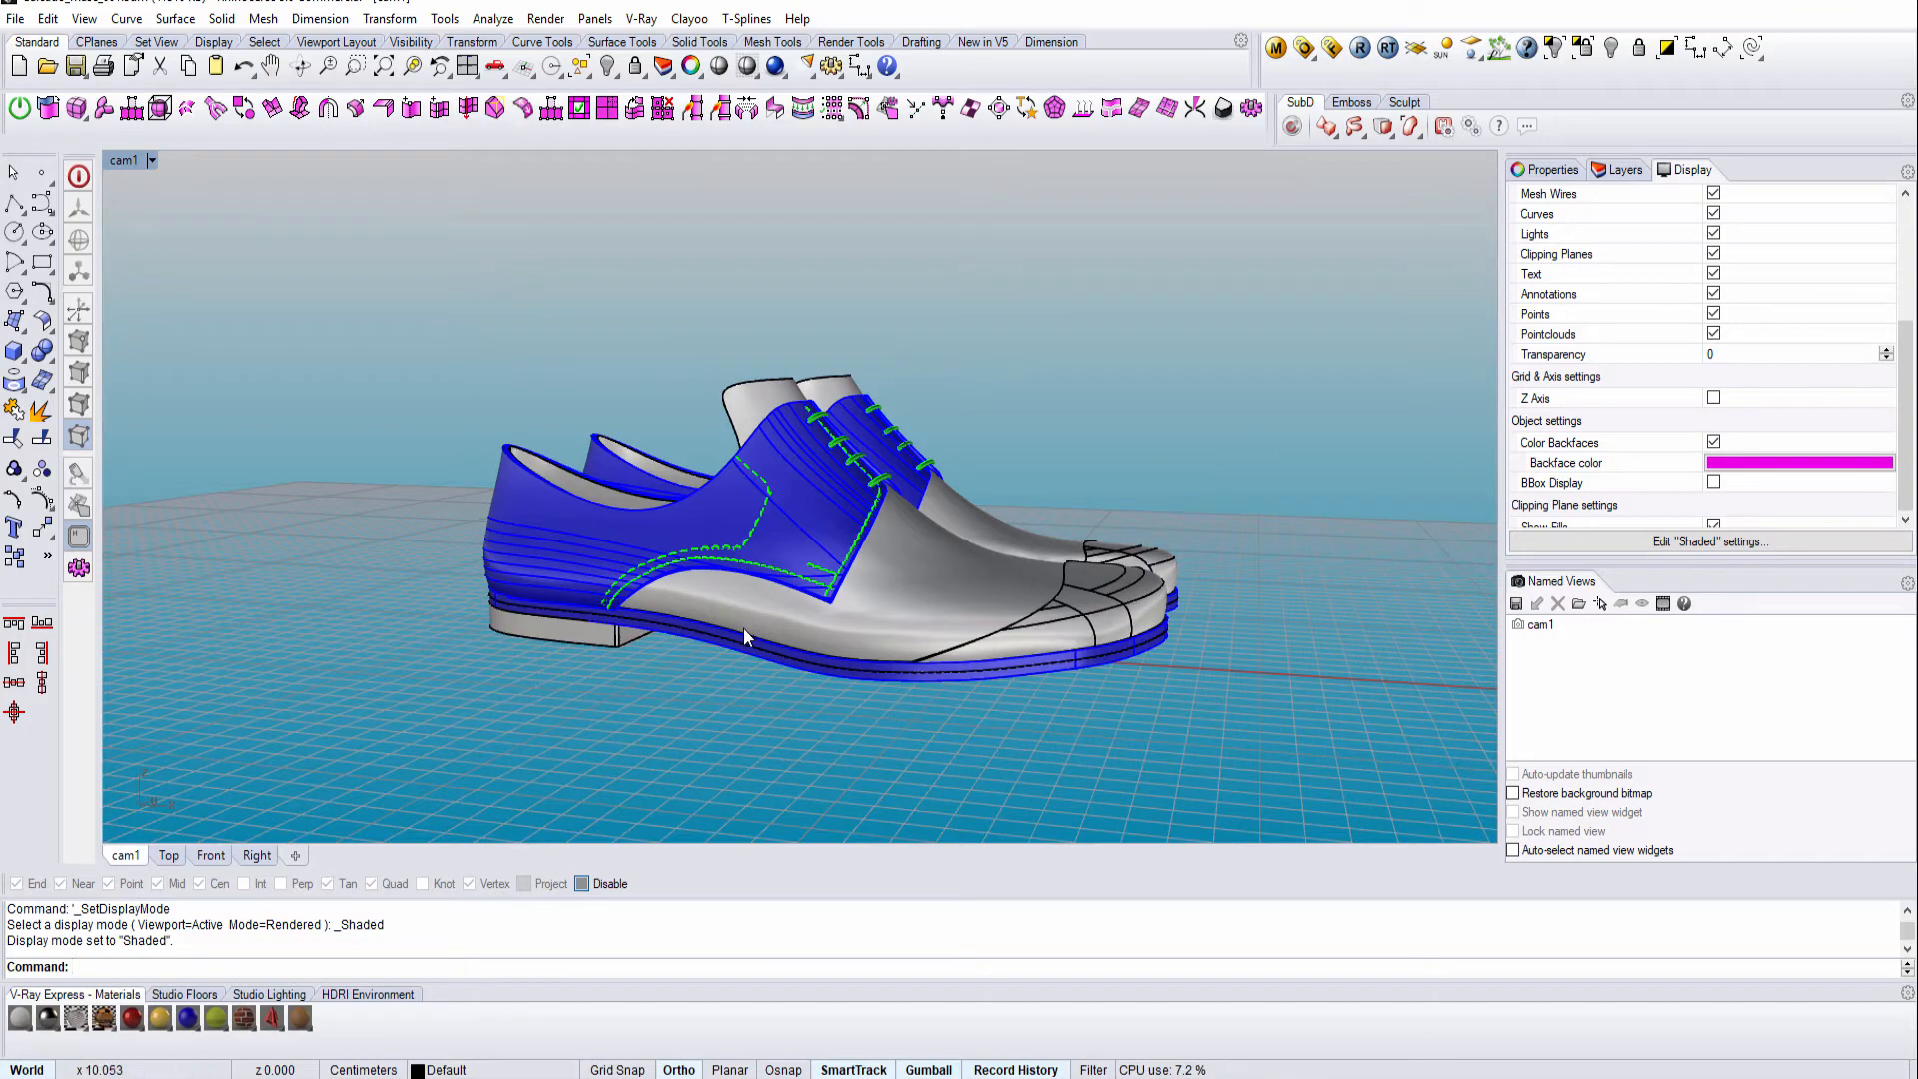
scroll(747, 631, up, 5)
scroll(809, 665, down, 5)
shift+right_drag(954, 683, 831, 576)
scroll(645, 537, up, 5)
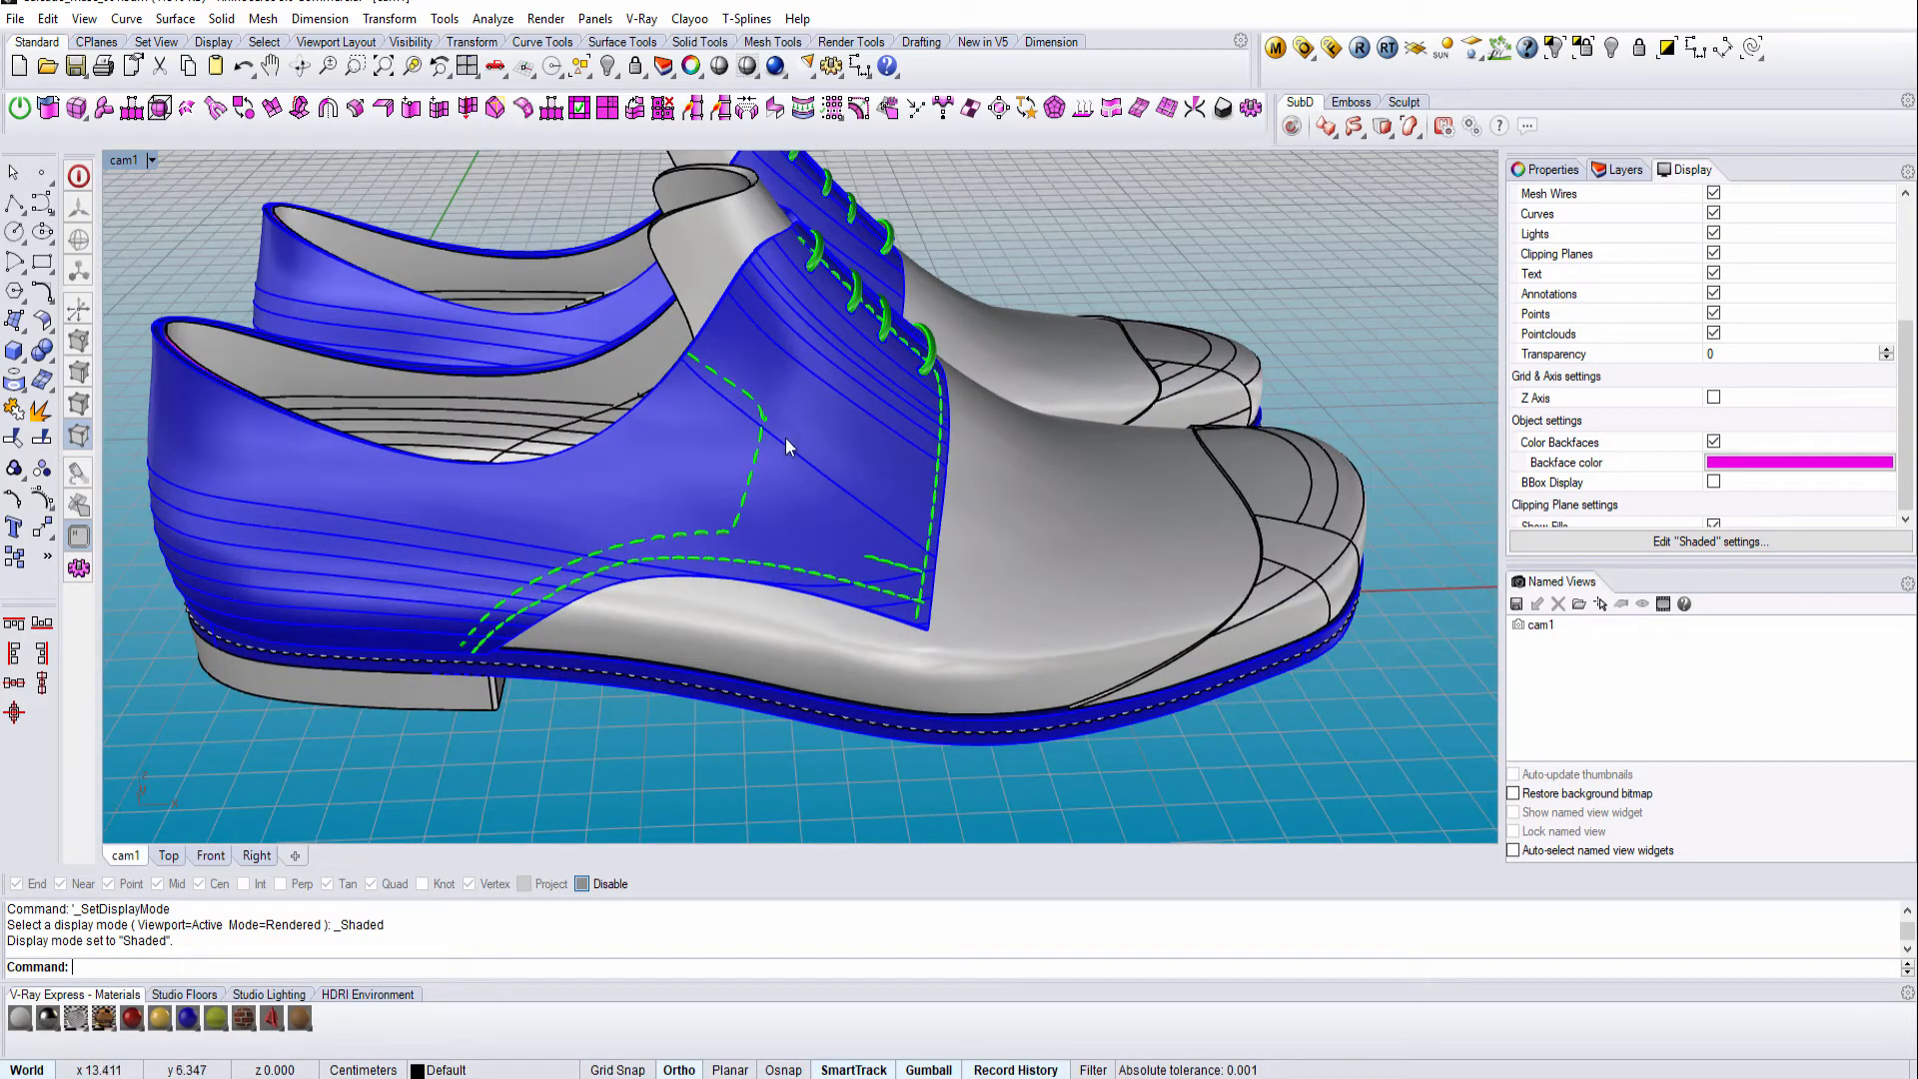
right_drag(681, 609, 494, 570)
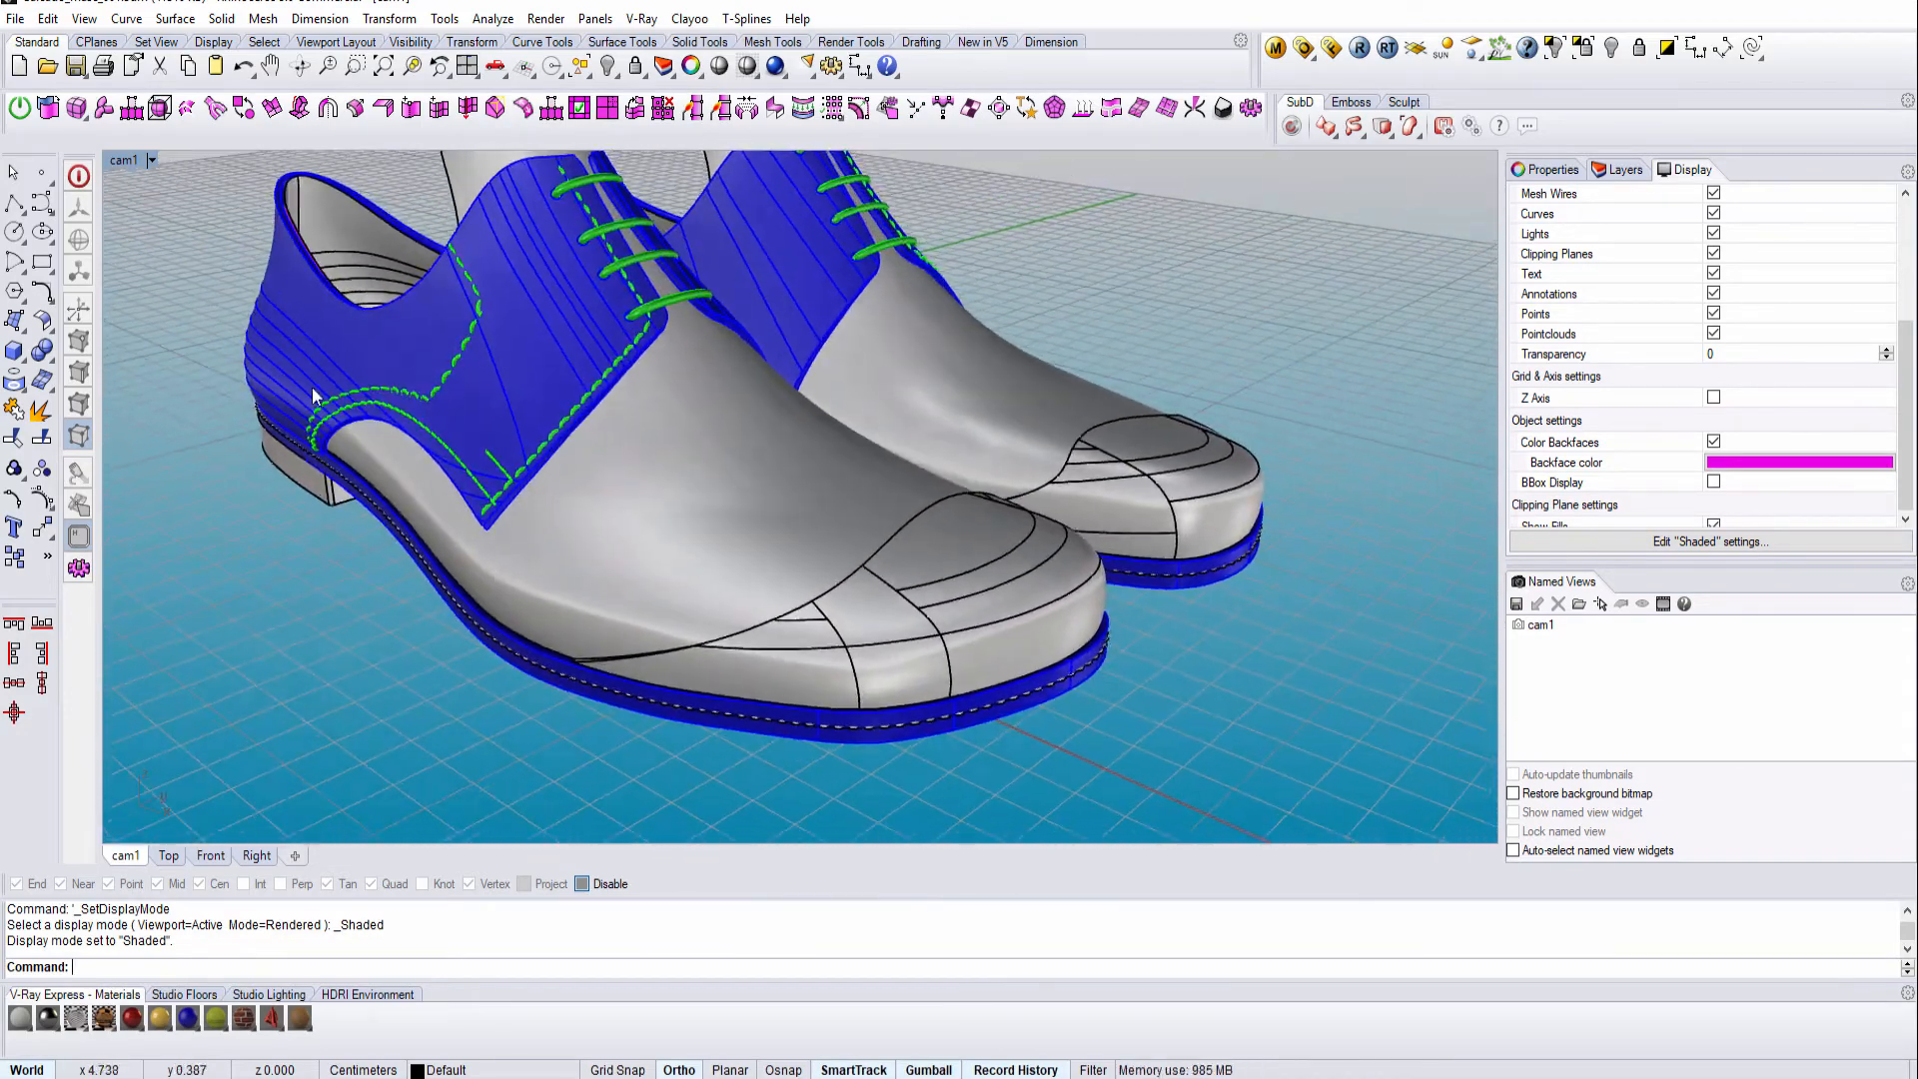